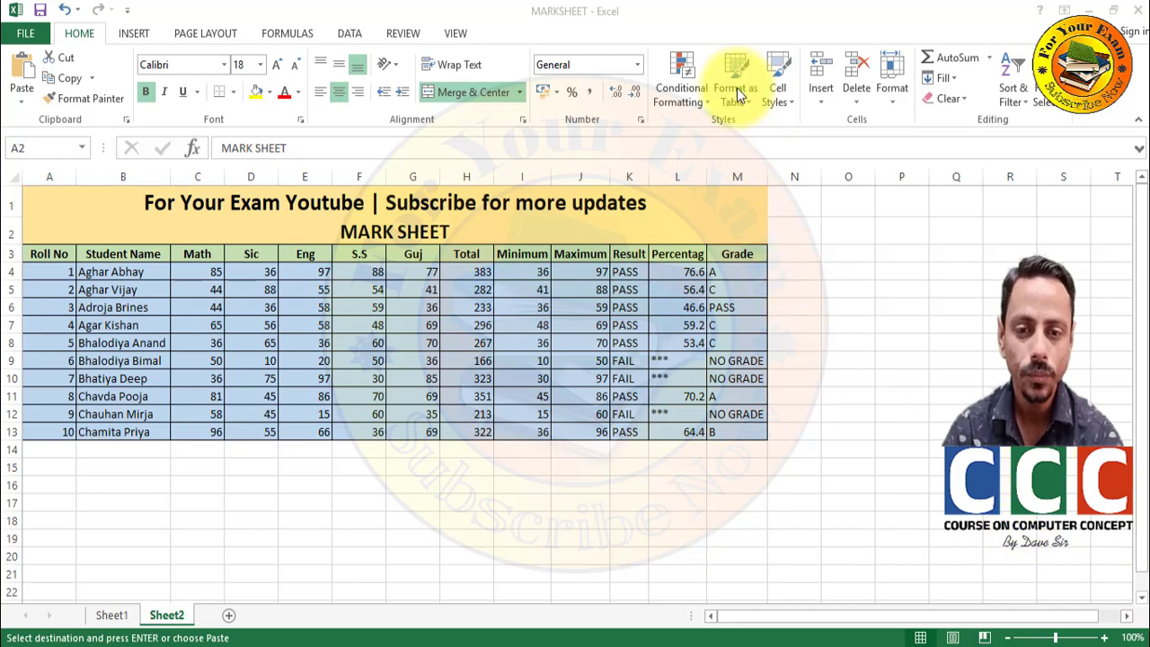
# - Select the Math-to-Guj marks in C4:G13 and bring up Conditional Formatting's Highlight Cells Rules
pyautogui.click(713, 117)
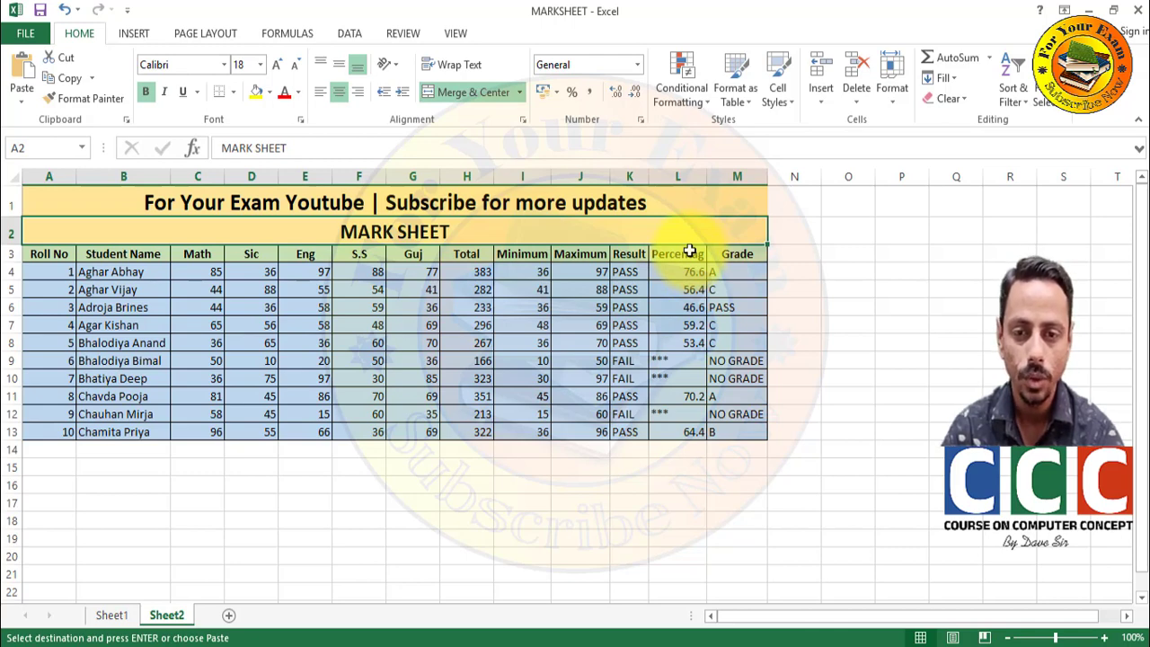
pyautogui.click(683, 75)
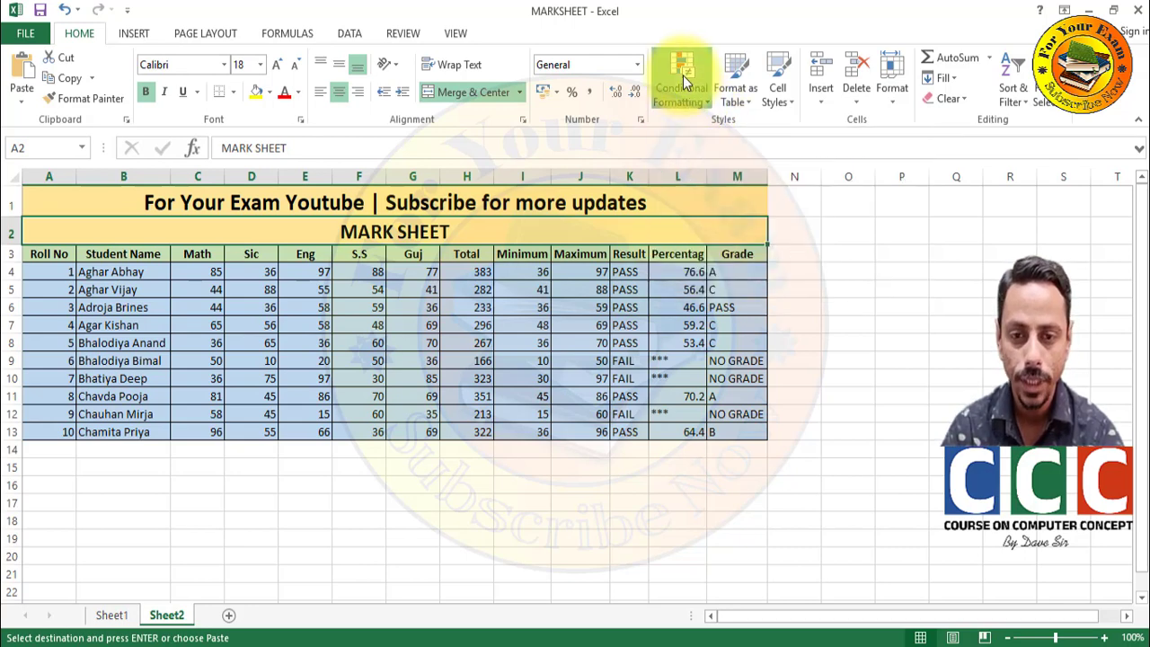
pyautogui.moveTo(692, 128)
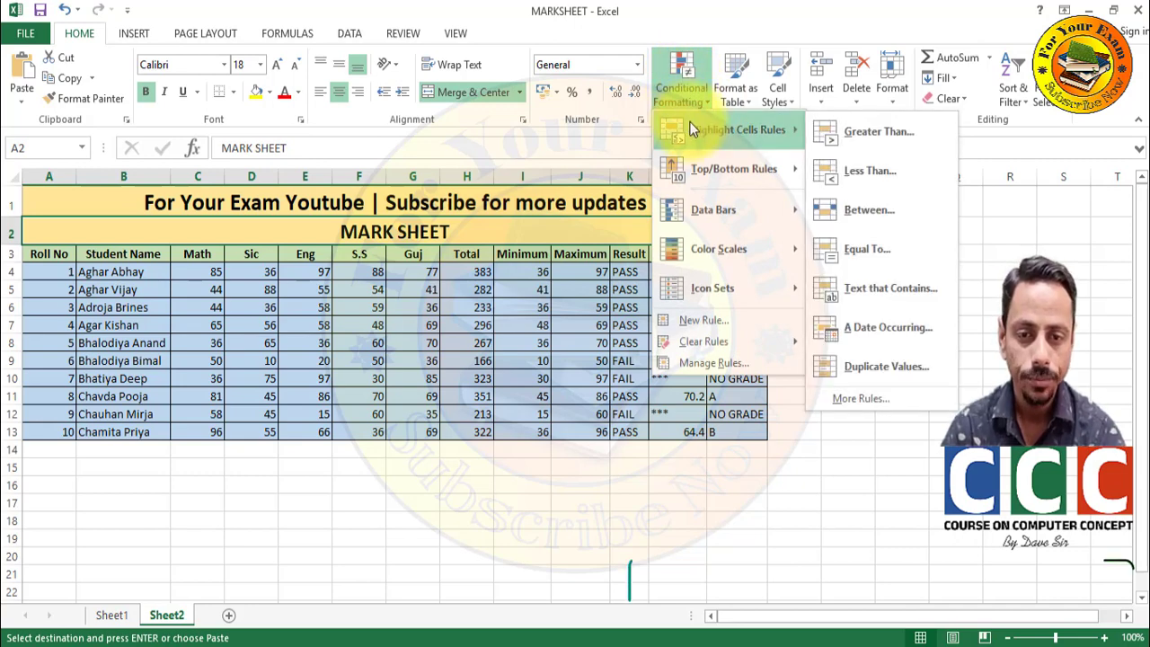
pyautogui.click(187, 224)
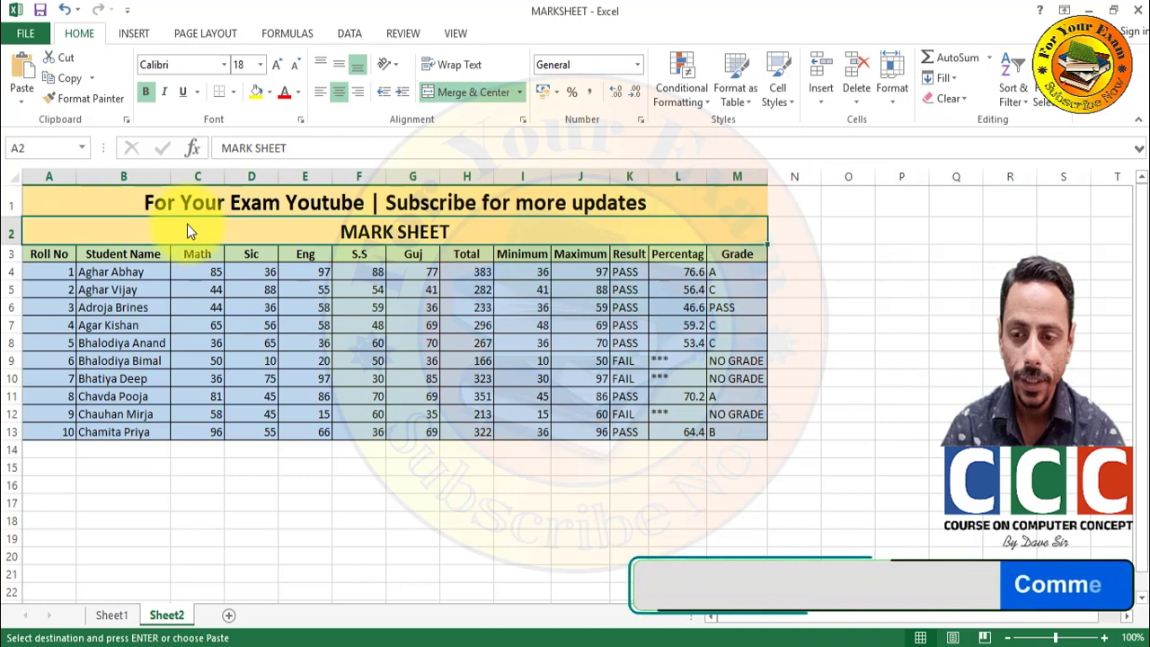
pyautogui.click(189, 272)
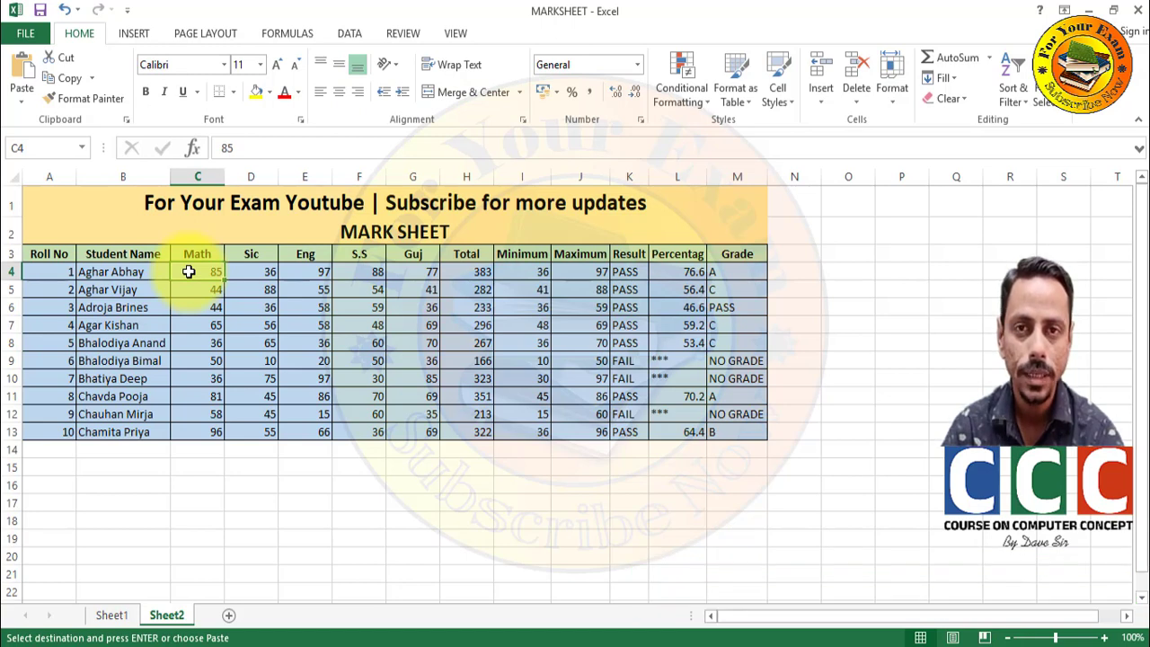
pyautogui.moveTo(188, 272); pyautogui.dragTo(406, 429)
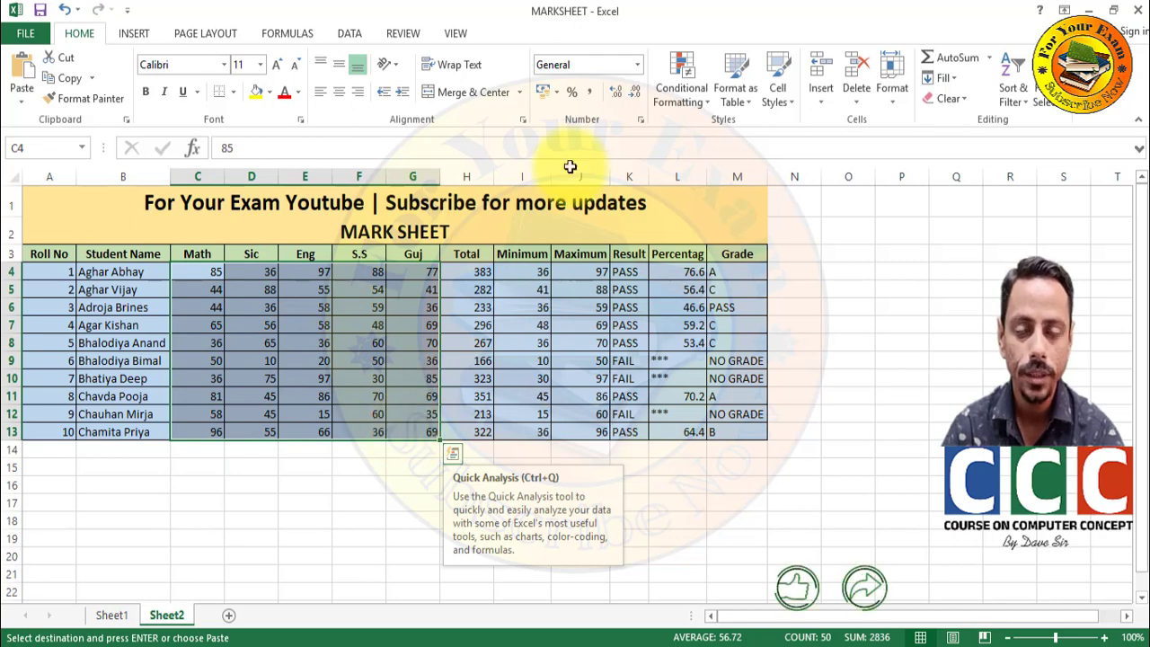
pyautogui.click(681, 63)
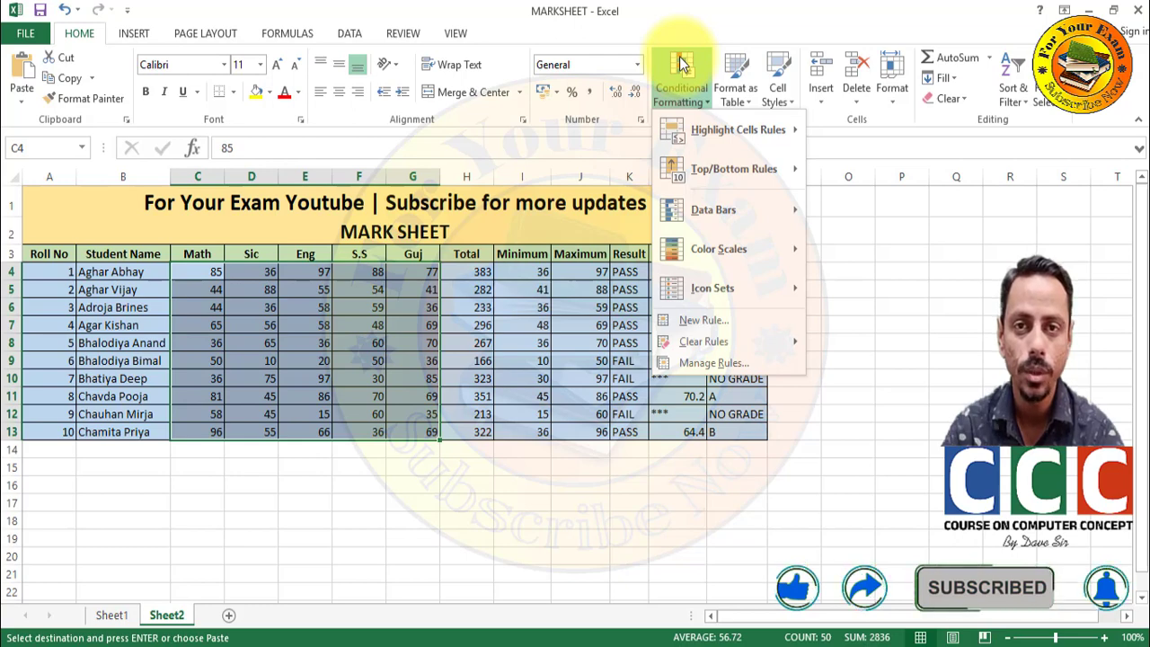
pyautogui.moveTo(710, 136)
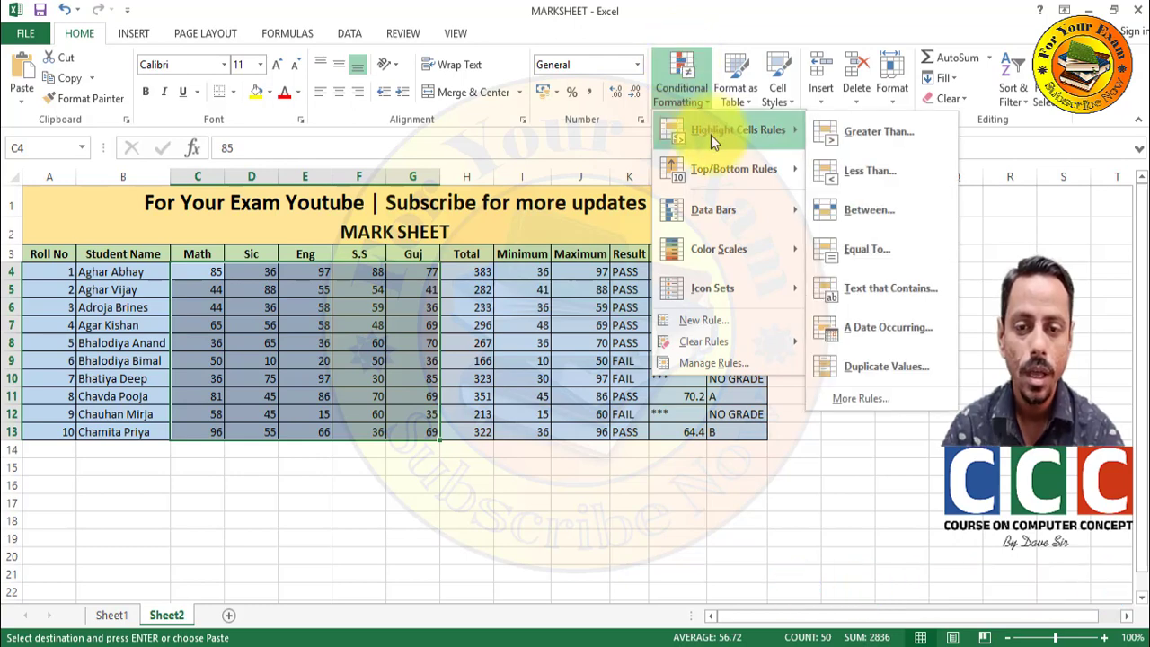
# - Add a Greater Than 90 rule using Light Red Fill with Dark Red Text
pyautogui.click(843, 132)
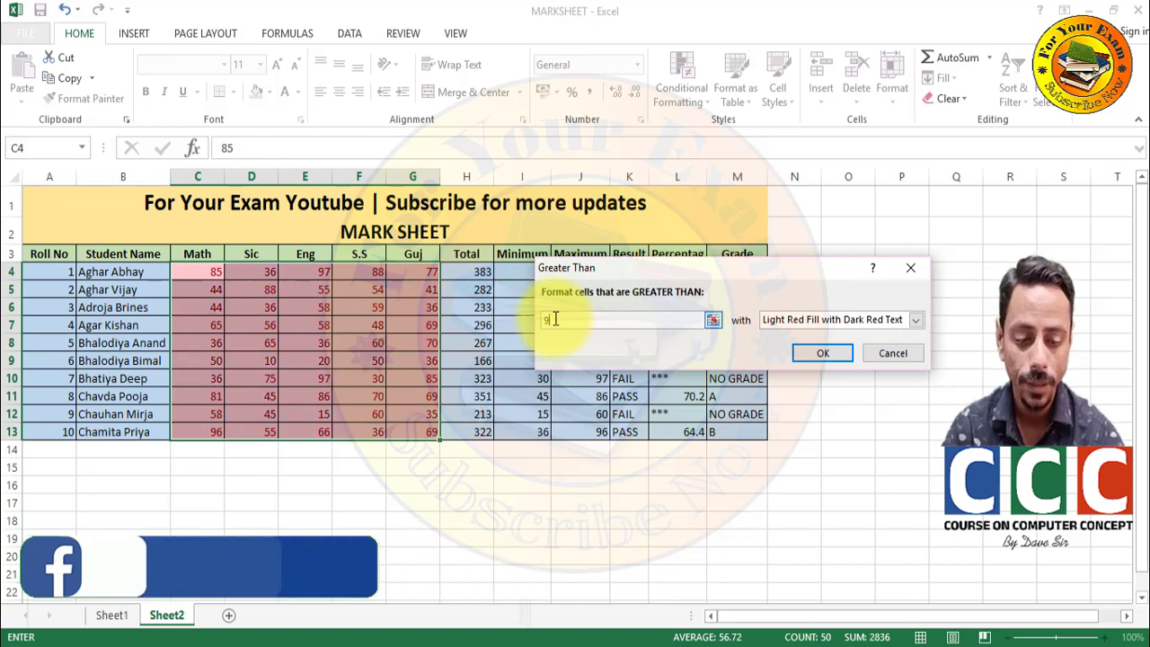
pyautogui.write('90')
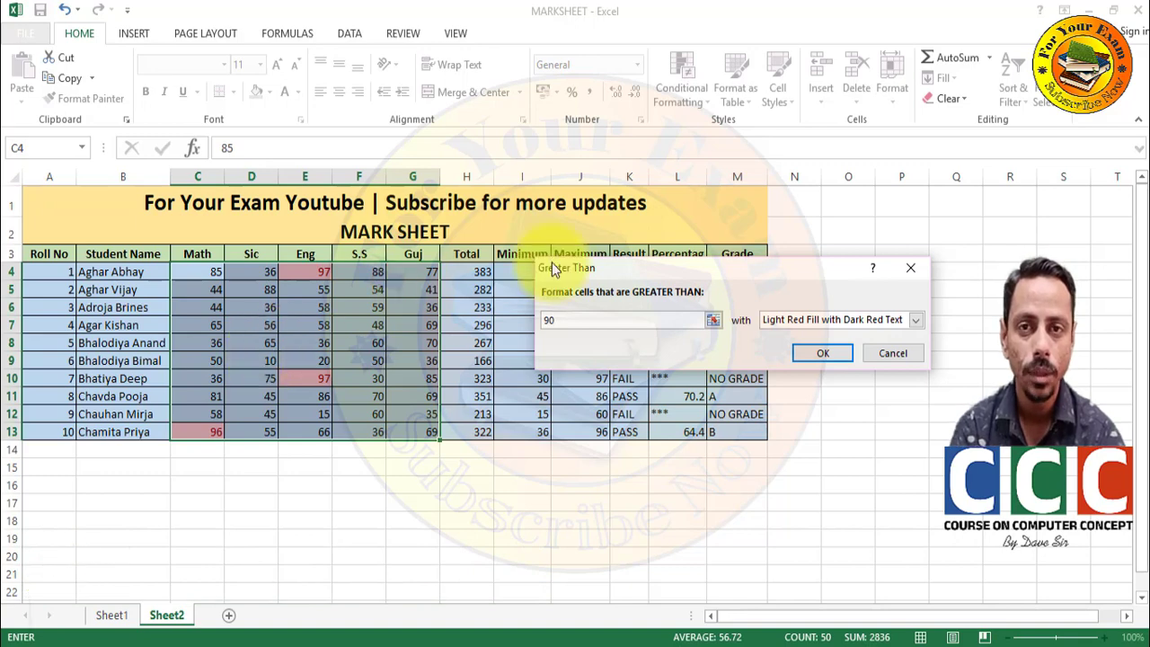
pyautogui.click(825, 349)
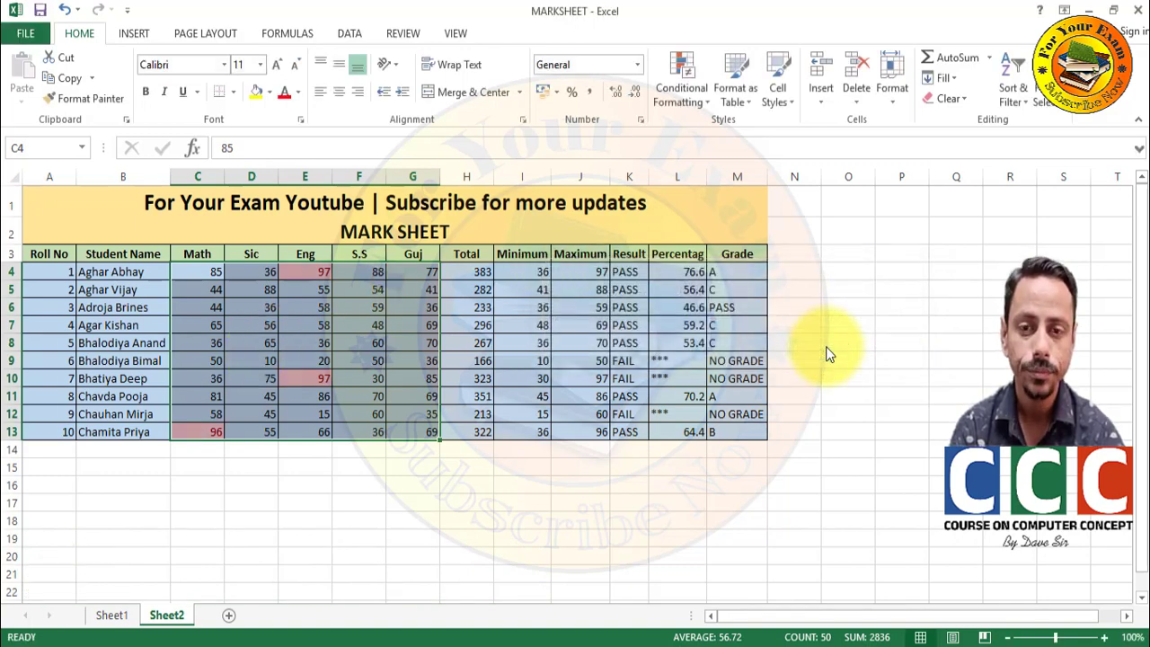
# - Add a Less Than 35 rule using Yellow Fill with Dark Yellow Text
pyautogui.click(704, 89)
pyautogui.moveTo(723, 127)
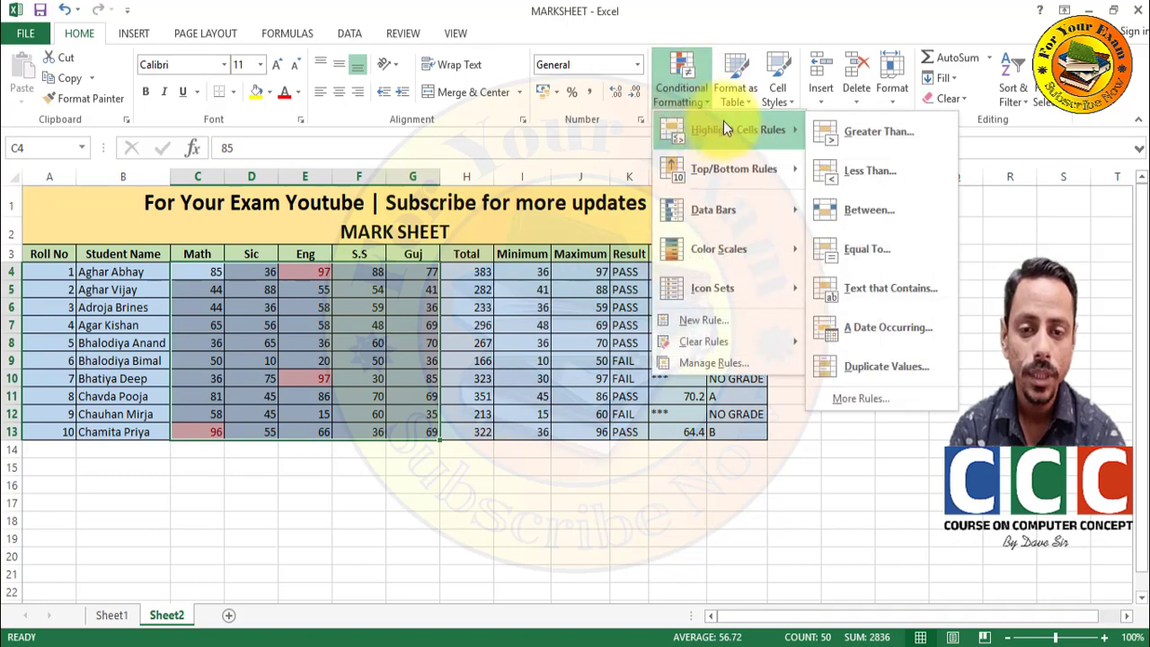
pyautogui.click(849, 167)
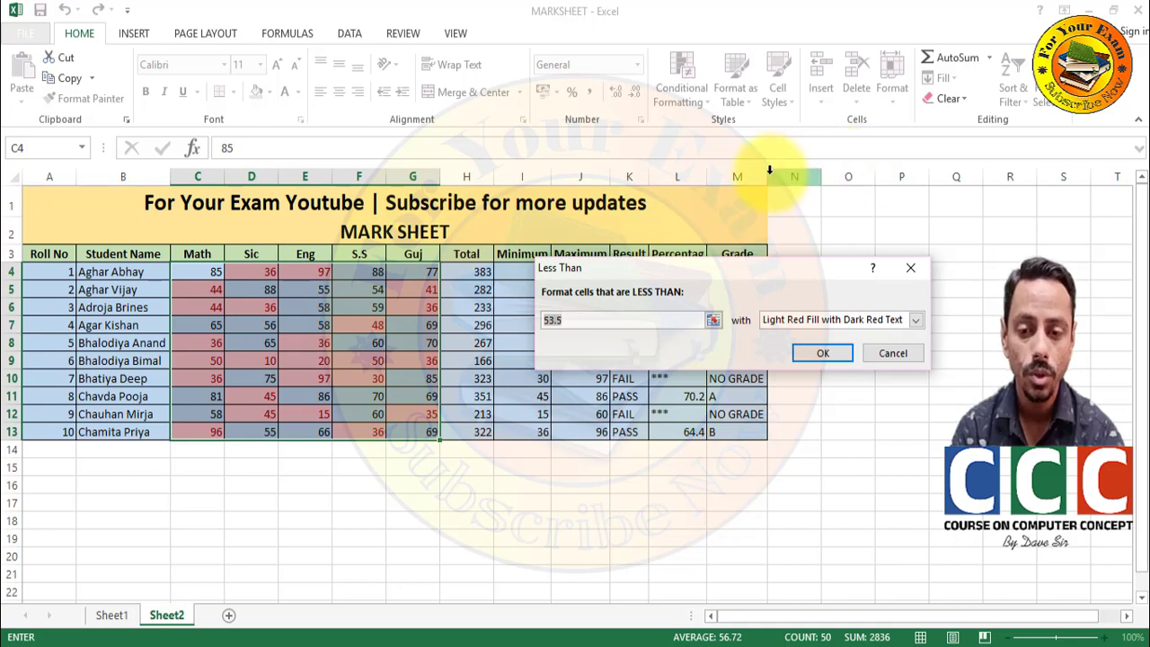
pyautogui.write('35')
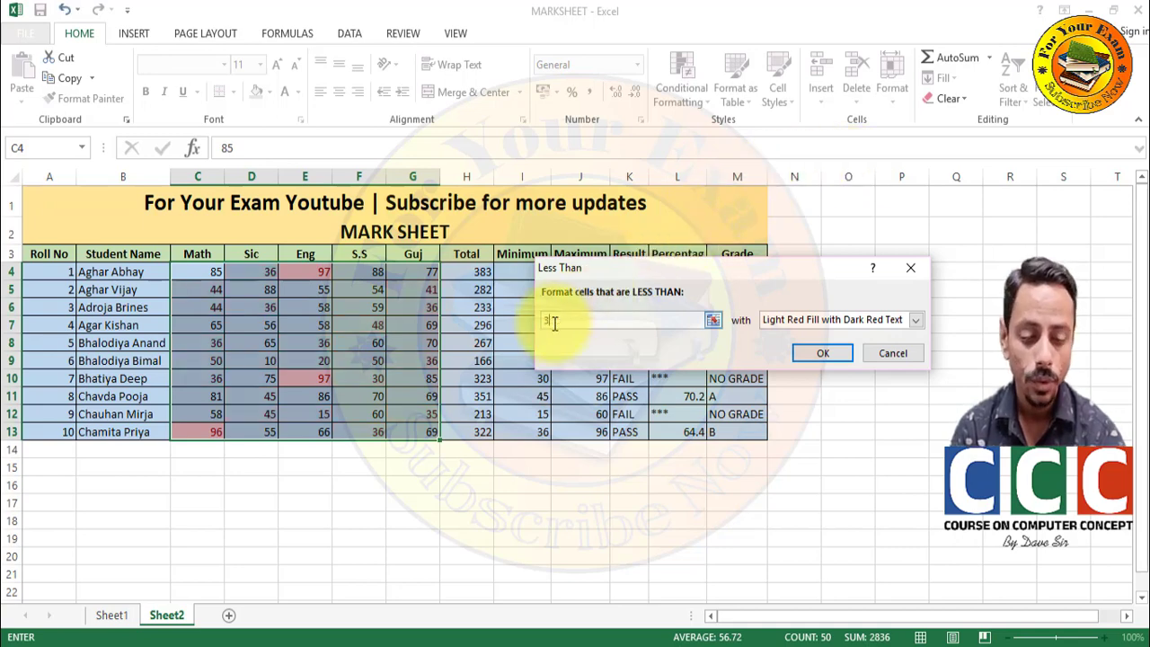
pyautogui.click(826, 325)
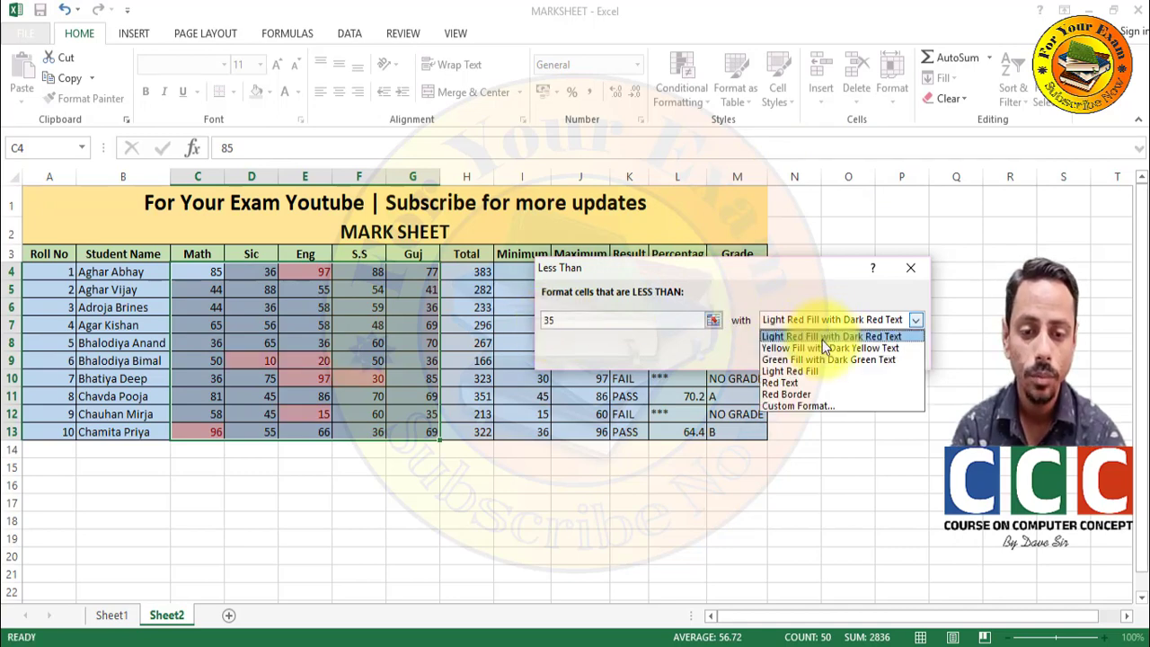
pyautogui.click(821, 346)
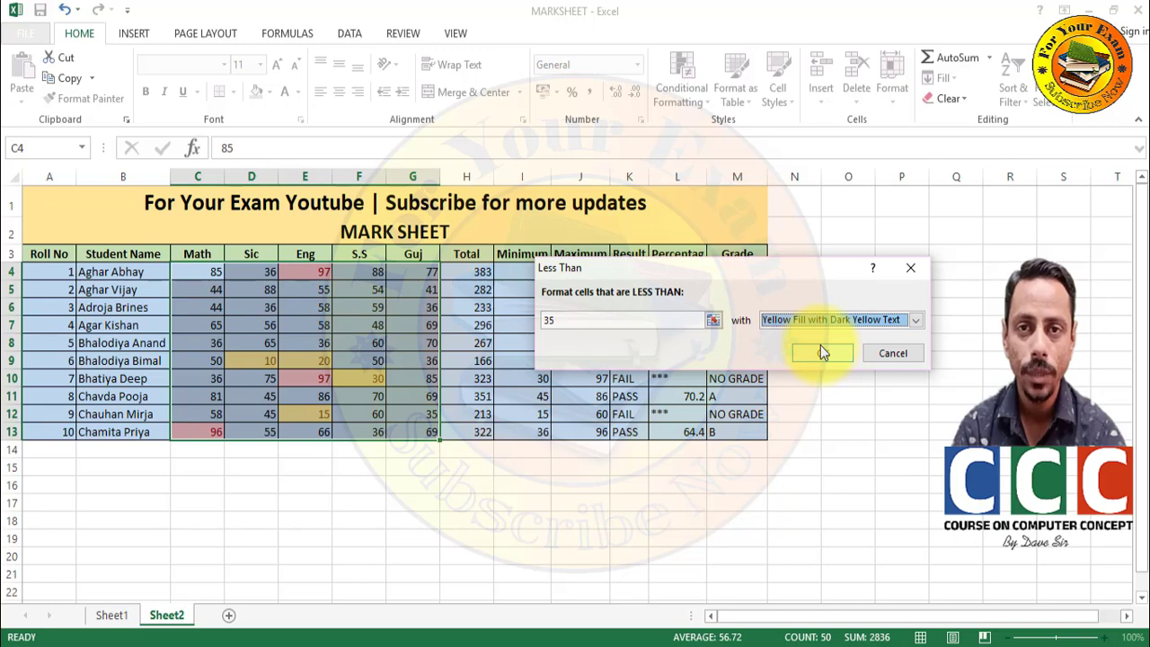
pyautogui.click(824, 352)
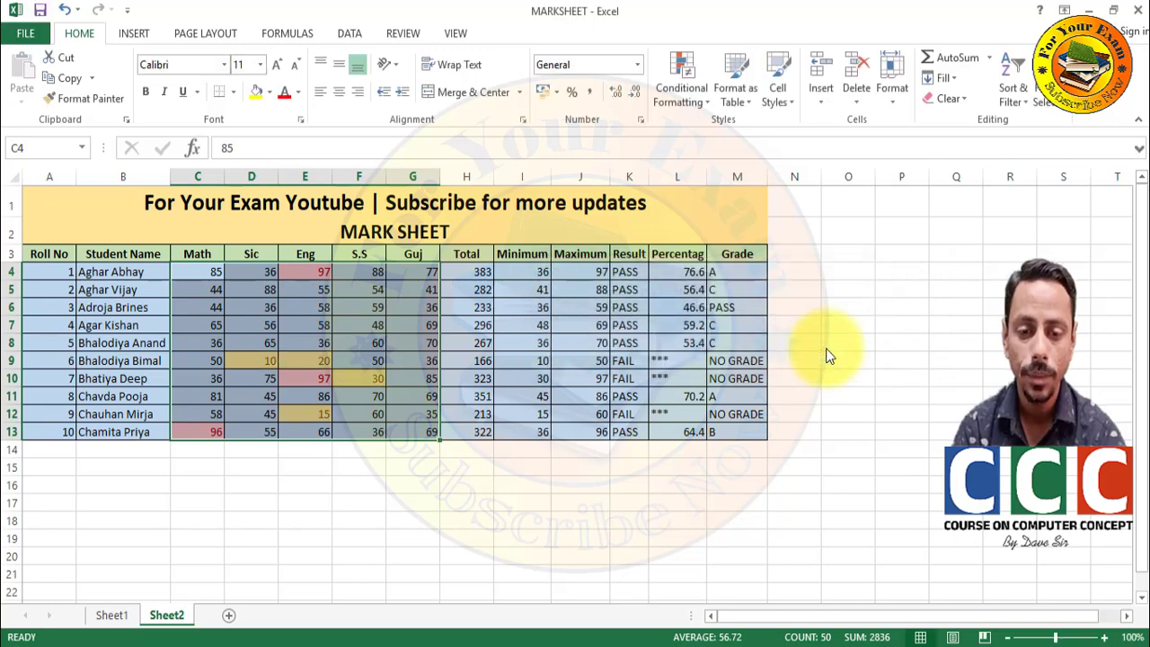
# - Add a Between 50 and 70 rule using Green Fill with Dark Green Text
pyautogui.click(699, 99)
pyautogui.moveTo(725, 118)
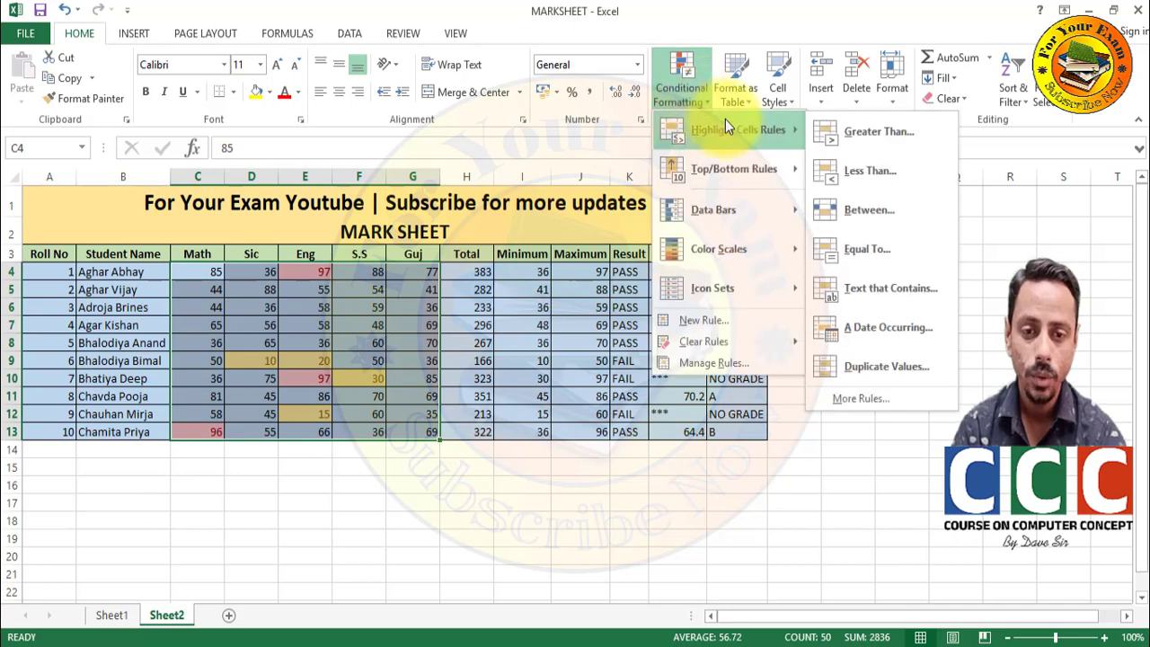
pyautogui.click(851, 224)
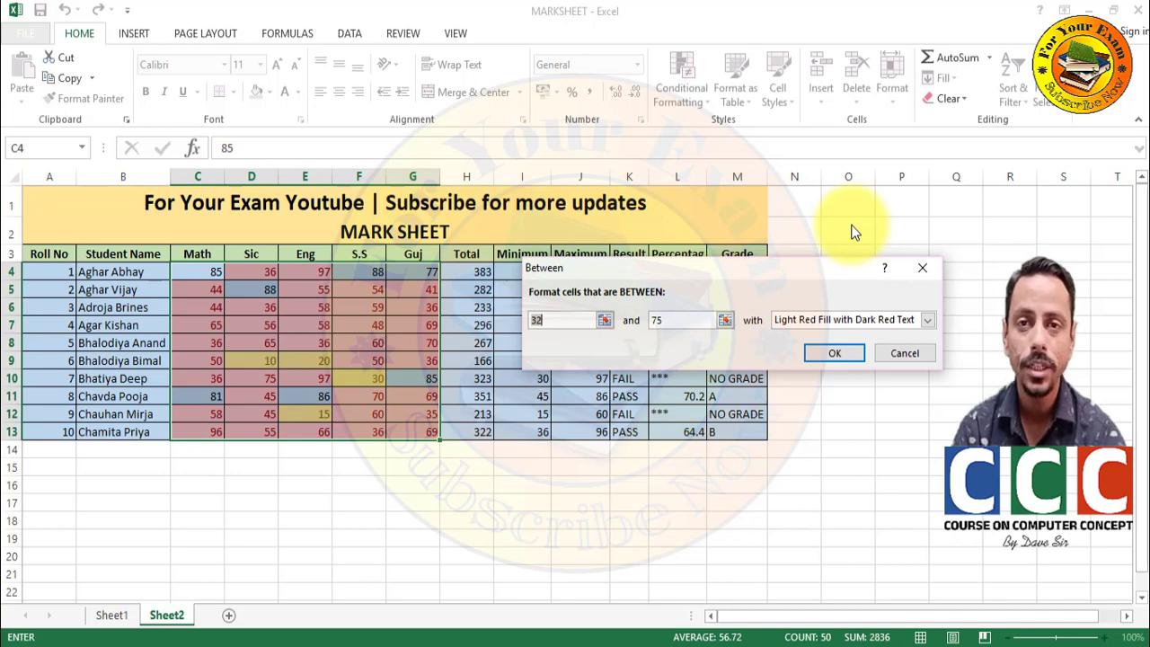
pyautogui.write('50')
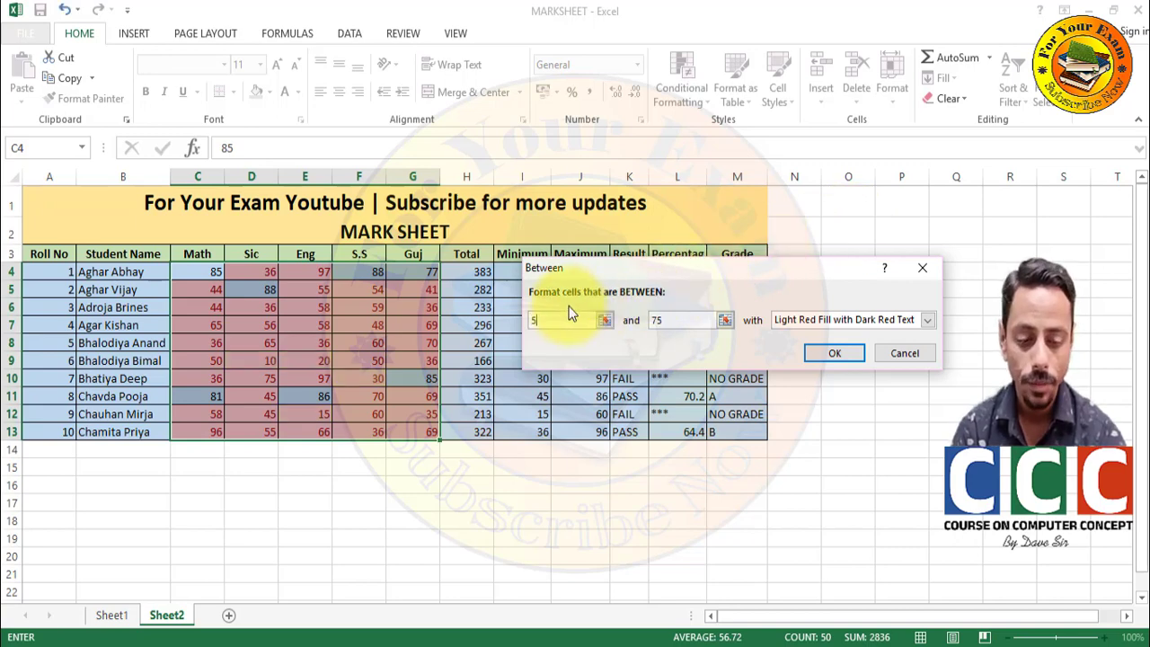
pyautogui.doubleClick(667, 319)
pyautogui.write('70')
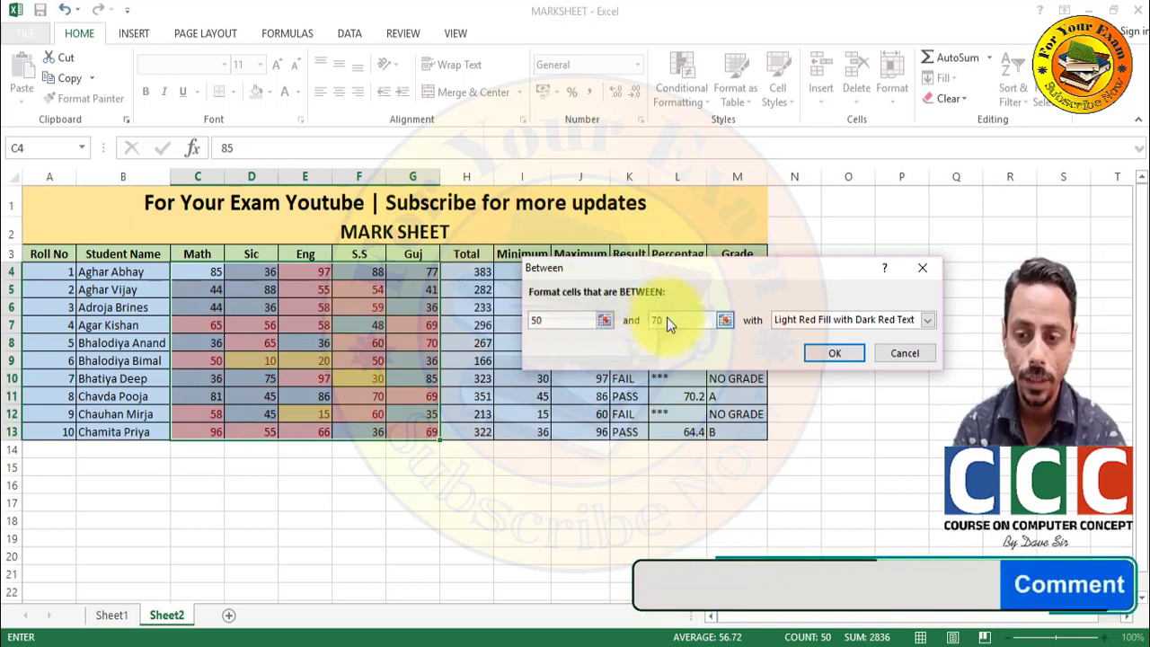
pyautogui.click(883, 323)
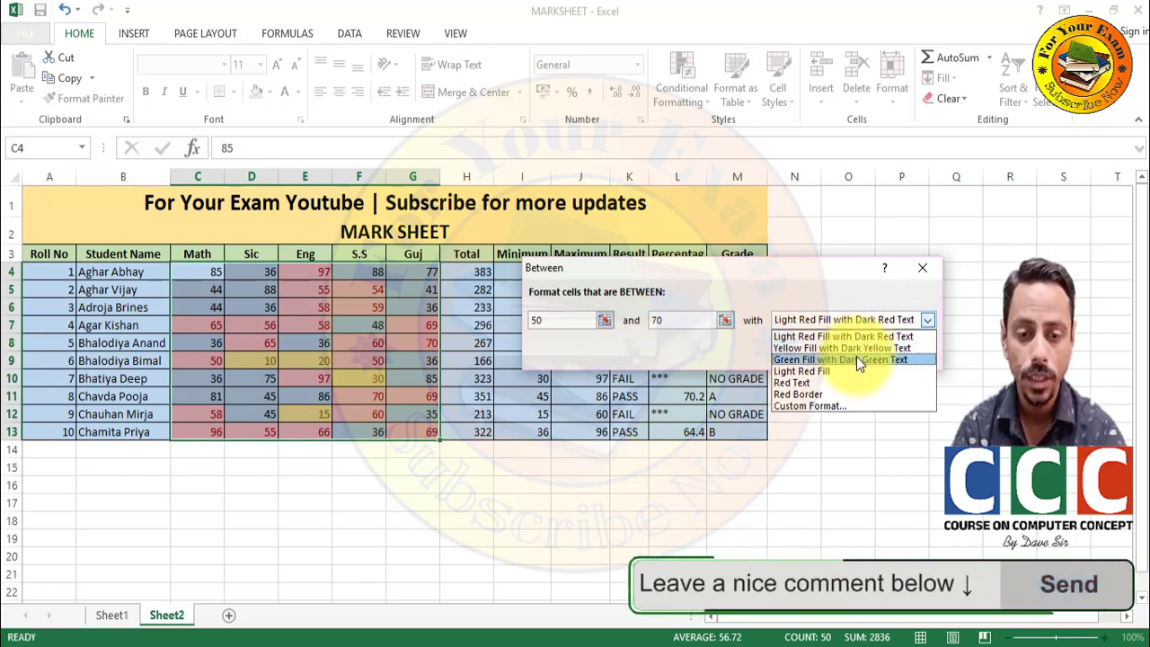
pyautogui.click(856, 358)
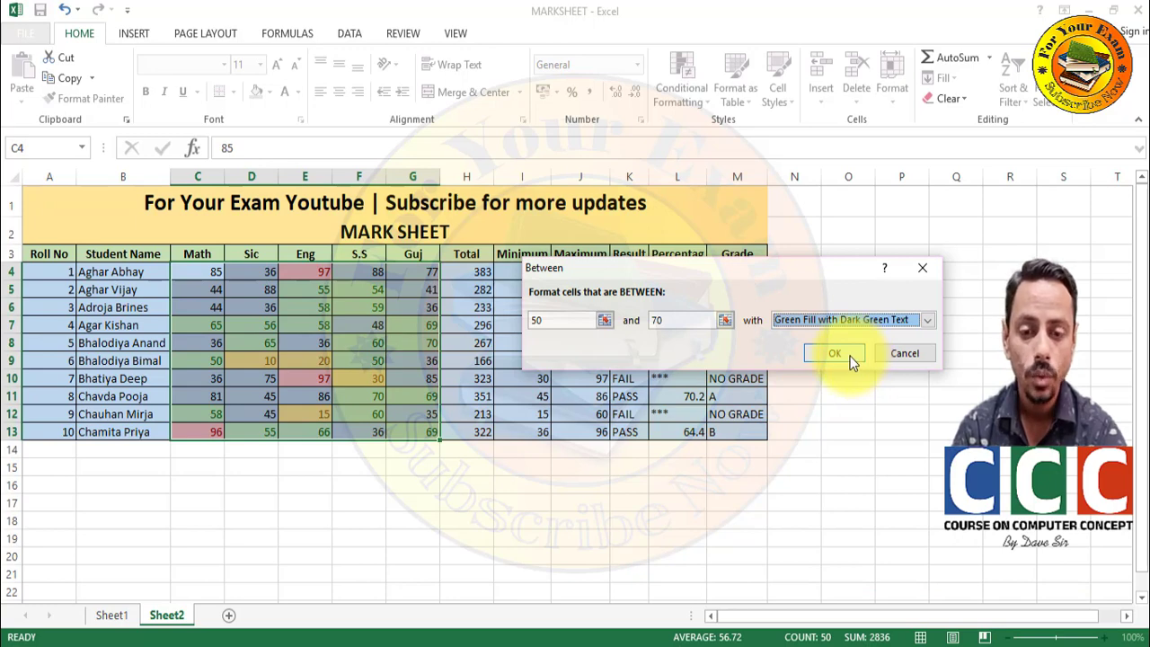
pyautogui.click(835, 354)
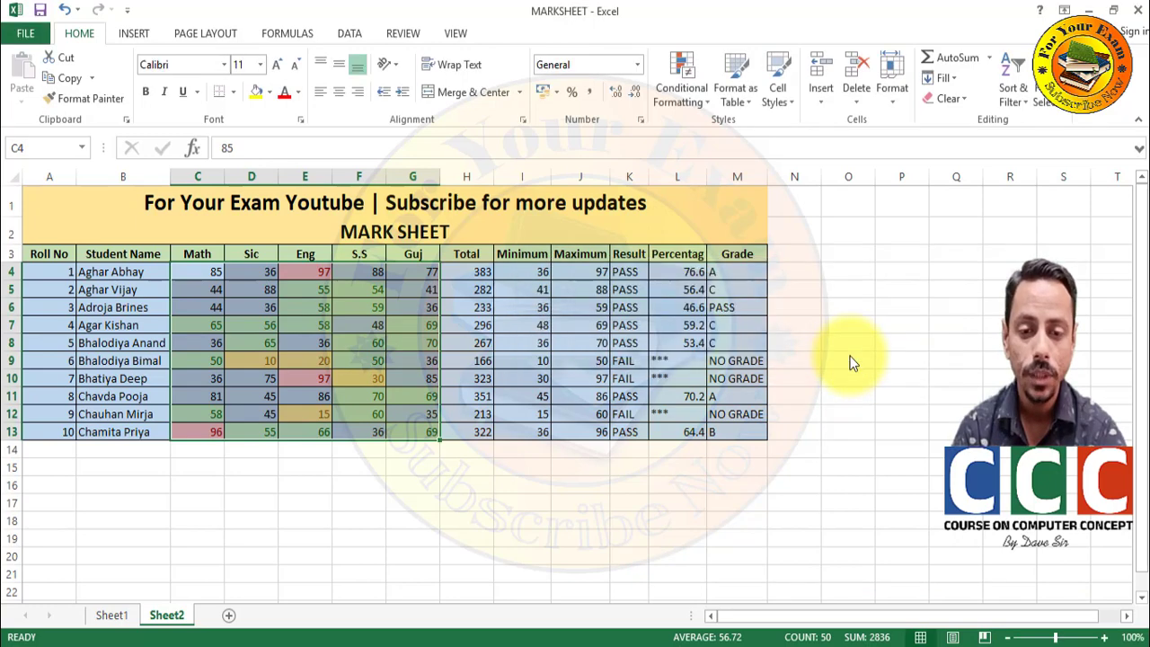
# - Enter 36 in a Text That Contains rule, previewing Light Red Fill with Dark Red Text
pyautogui.click(690, 86)
pyautogui.moveTo(715, 127)
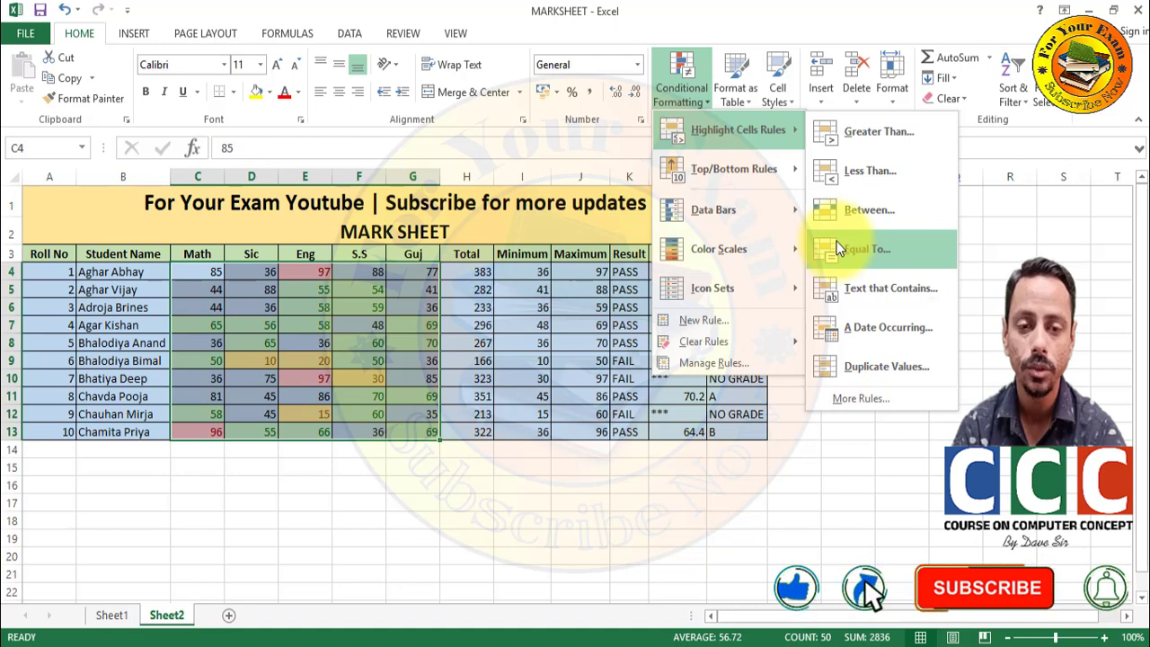
pyautogui.click(850, 290)
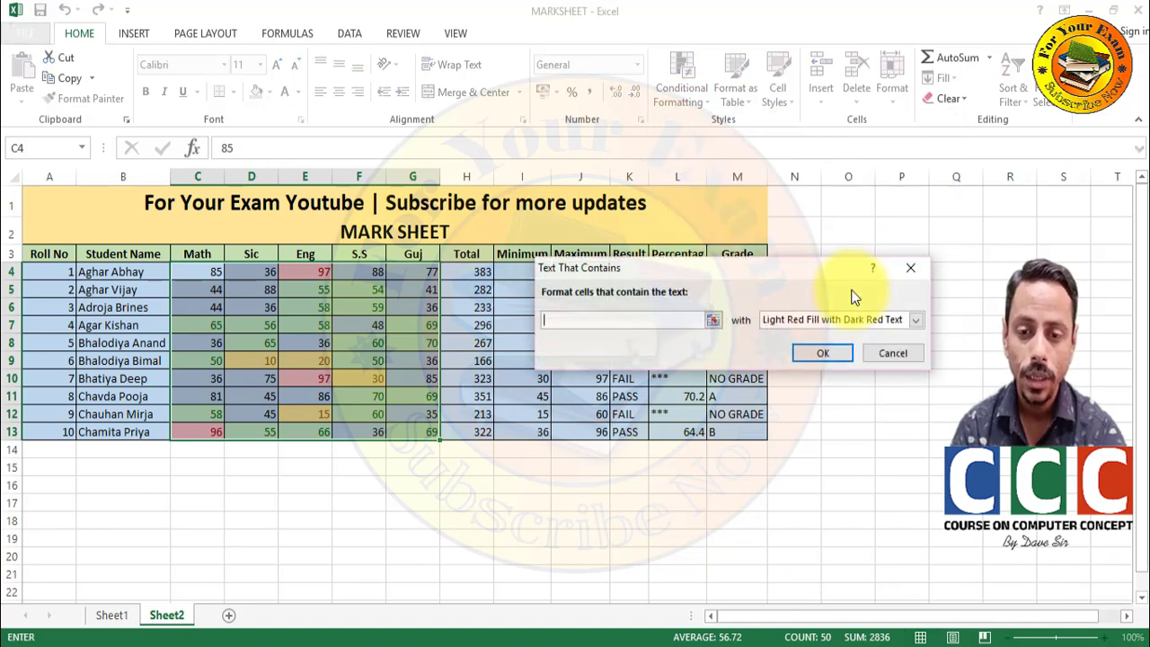
pyautogui.write('a')
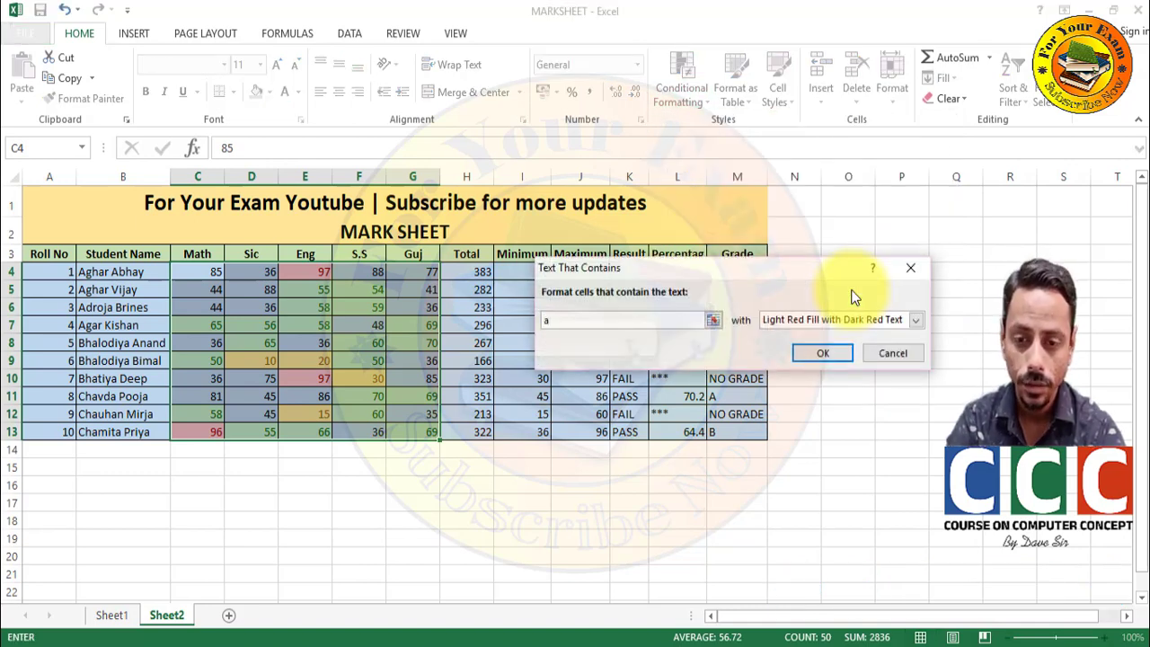
pyautogui.press('BackSpace')
pyautogui.write('36')
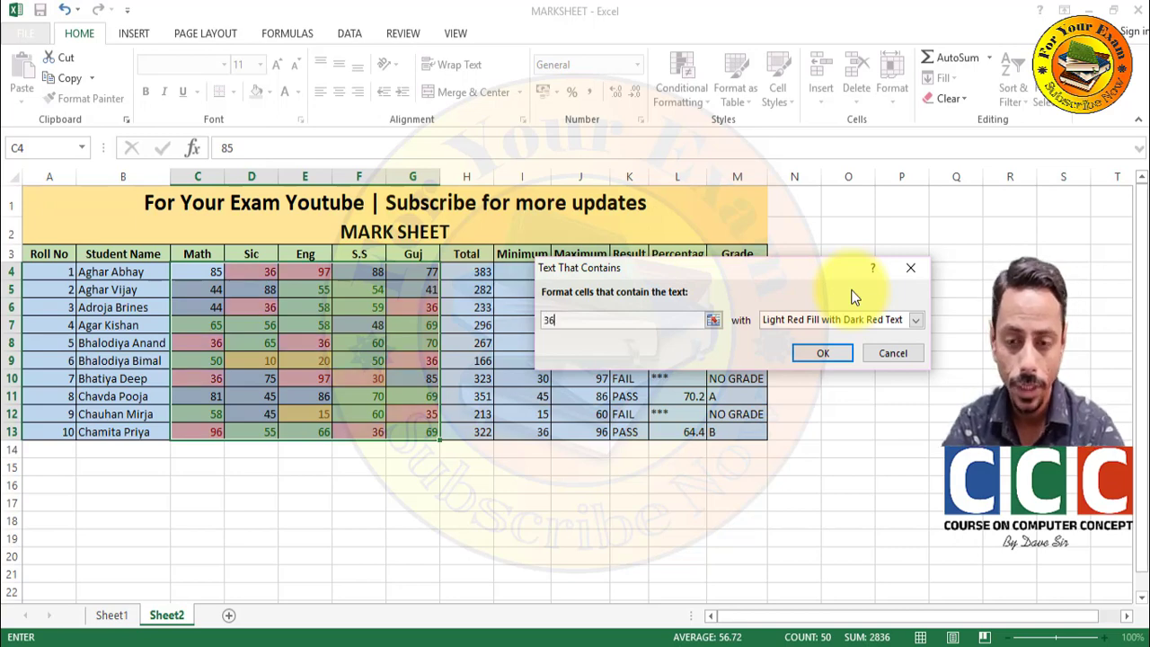
pyautogui.click(827, 348)
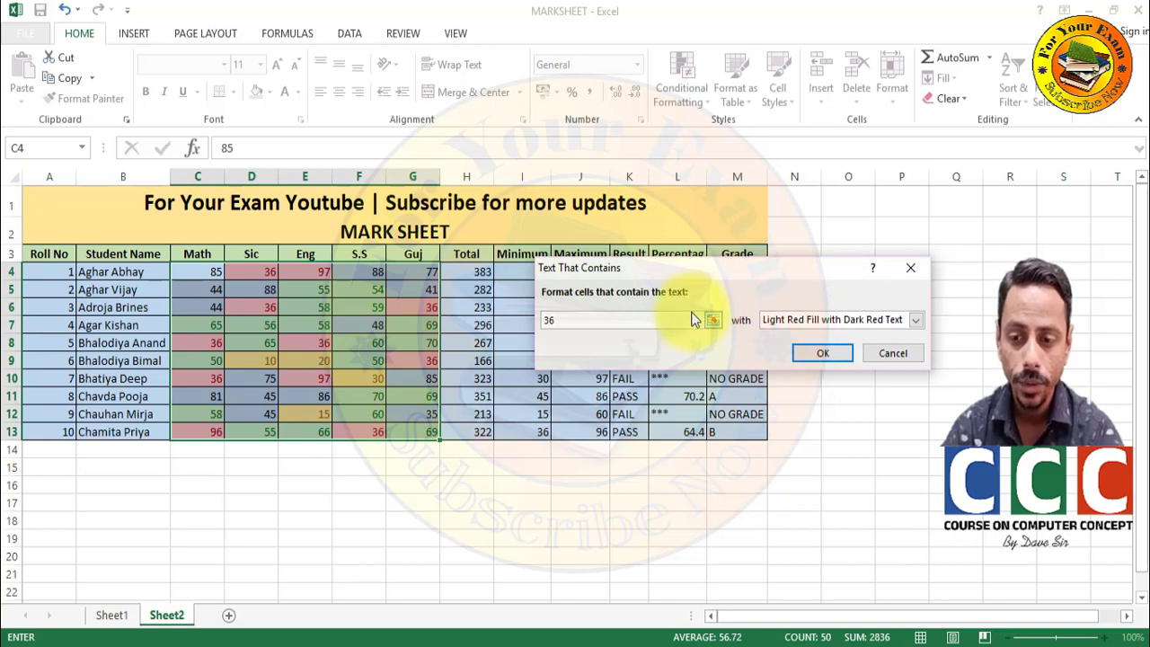
pyautogui.click(868, 356)
pyautogui.click(690, 76)
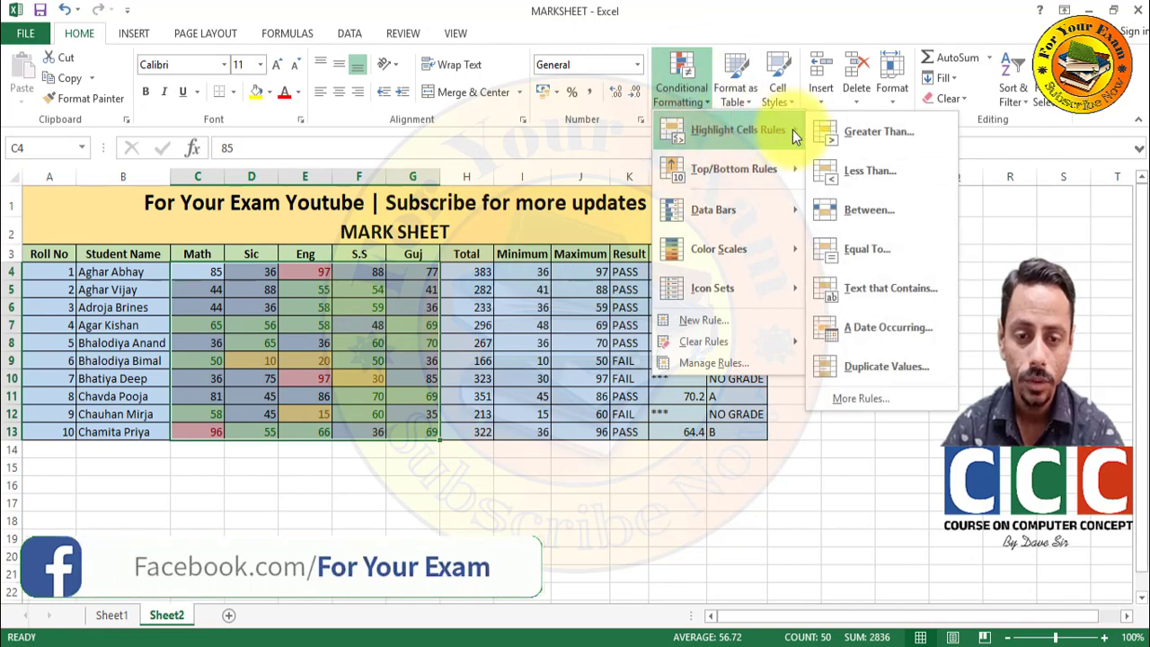
pyautogui.click(837, 368)
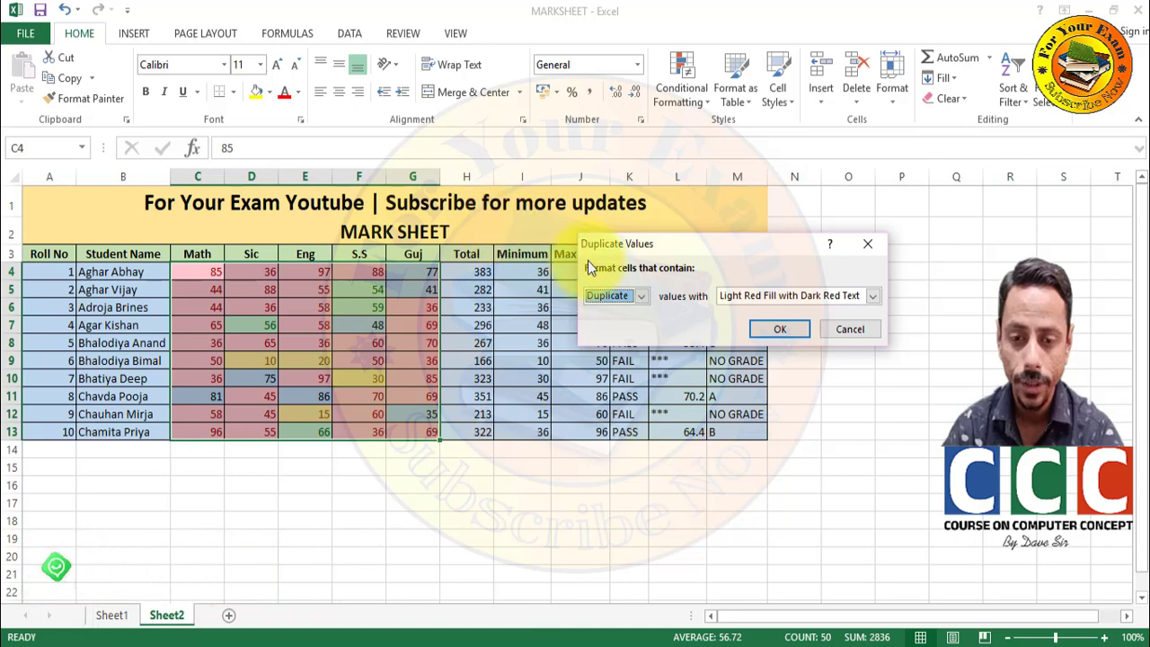
pyautogui.click(614, 290)
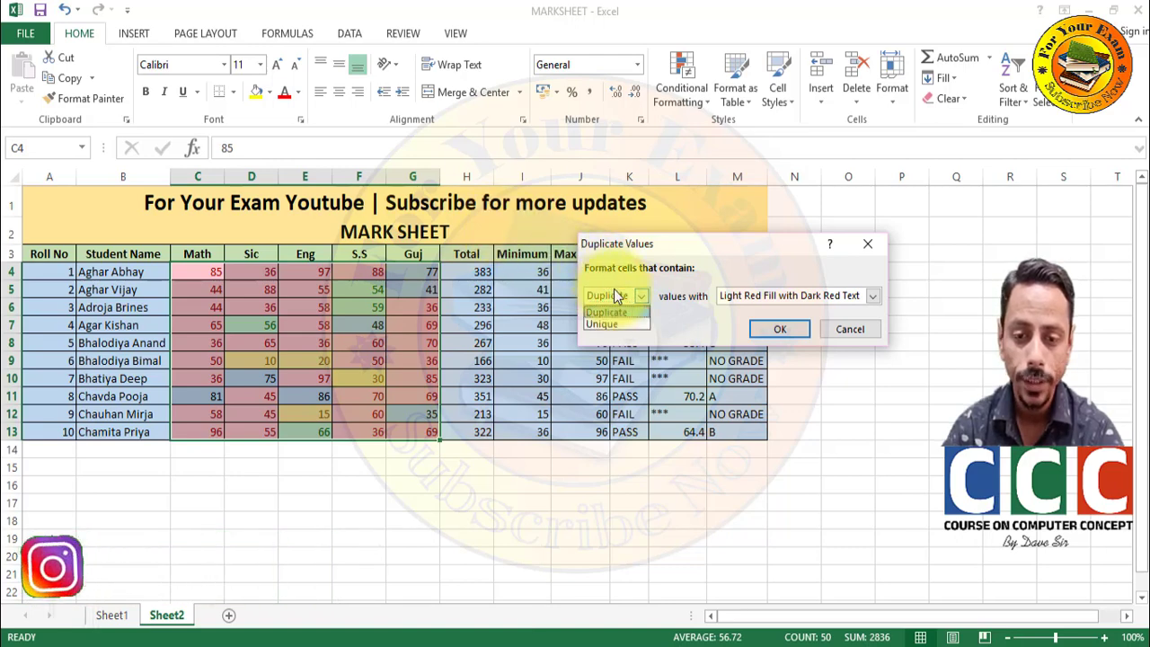
pyautogui.click(613, 324)
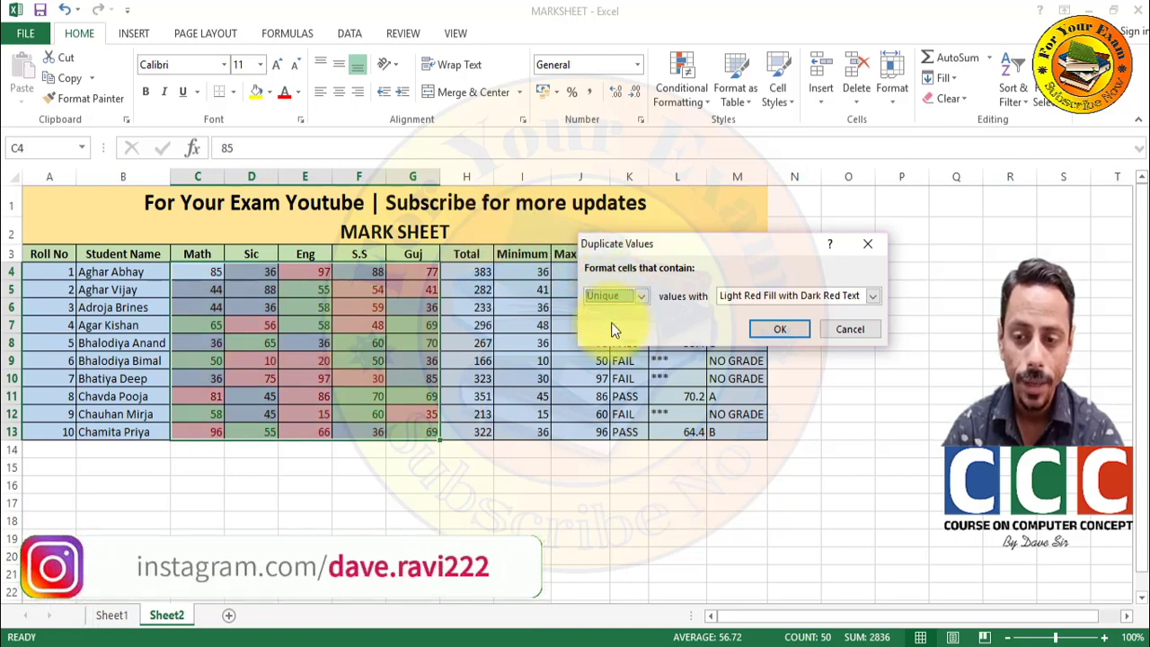
pyautogui.click(617, 292)
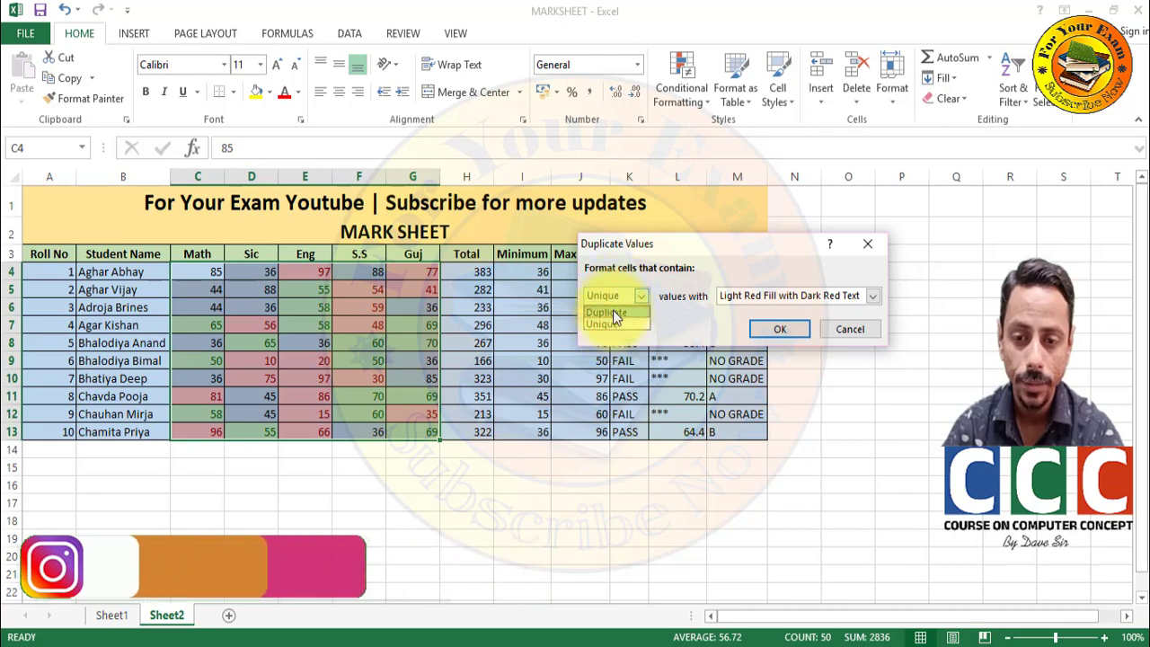
pyautogui.click(612, 310)
pyautogui.click(835, 326)
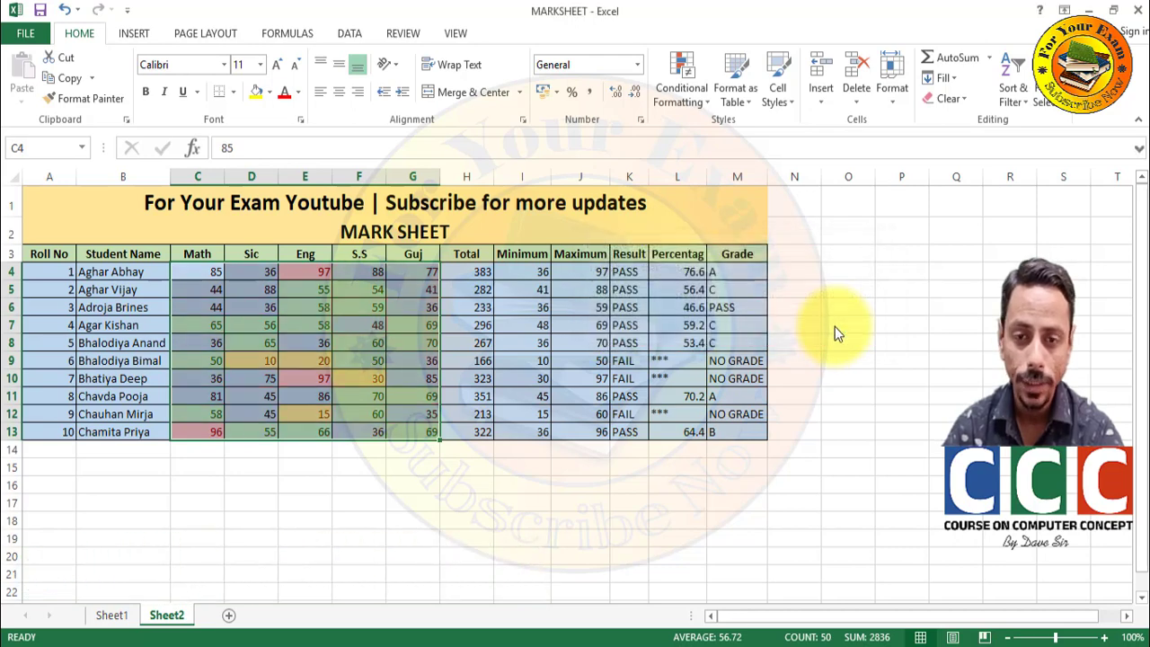
pyautogui.click(679, 70)
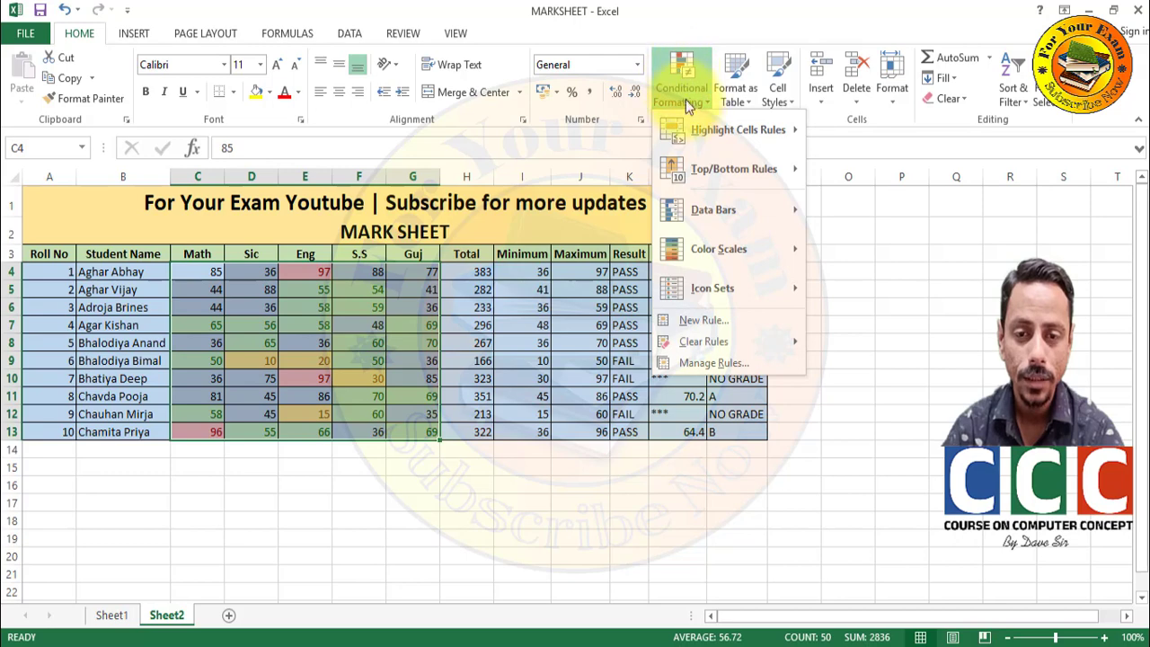
pyautogui.moveTo(694, 163)
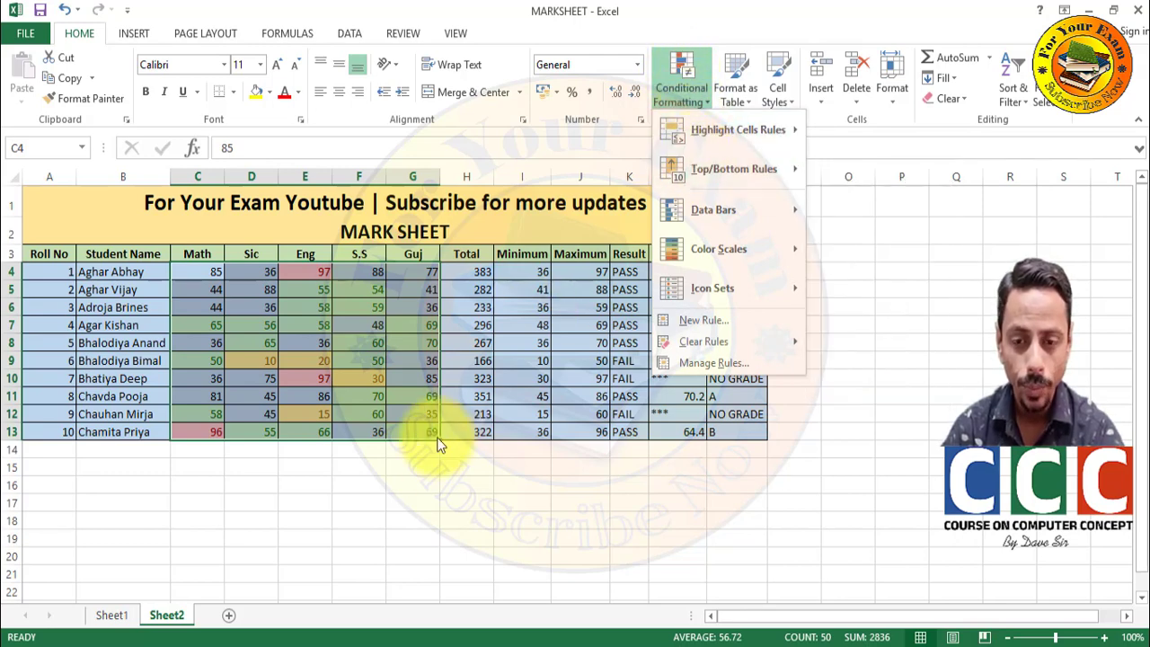
pyautogui.click(439, 468)
pyautogui.click(512, 474)
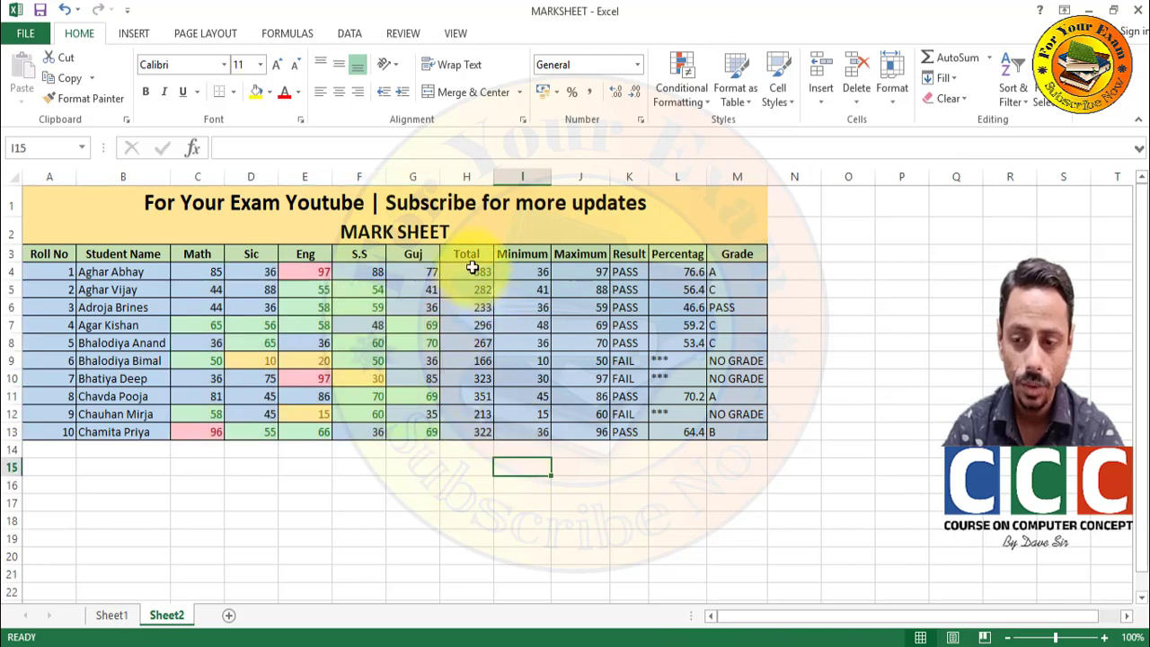
pyautogui.moveTo(472, 271); pyautogui.dragTo(456, 433)
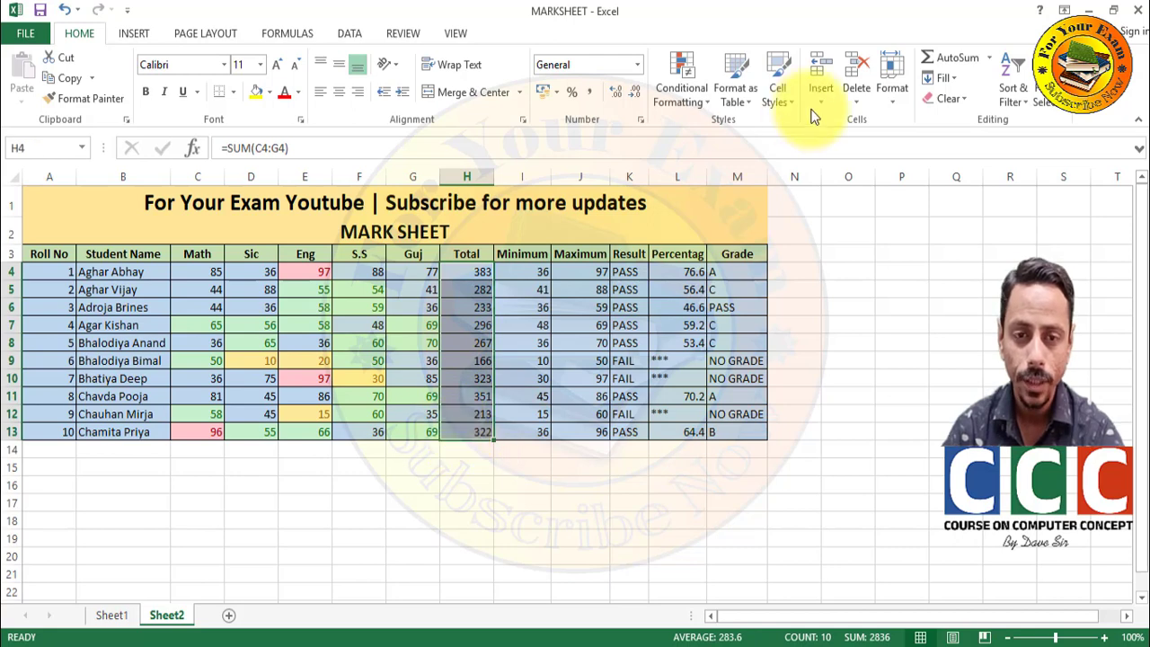
pyautogui.click(701, 77)
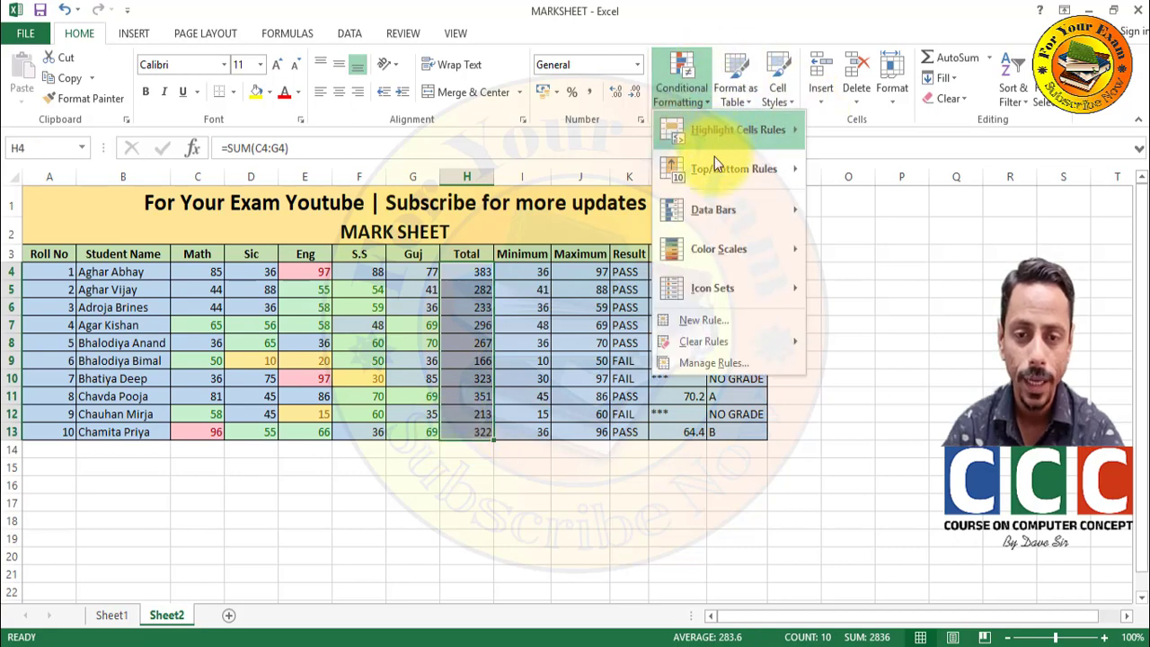
pyautogui.moveTo(710, 166)
pyautogui.click(837, 168)
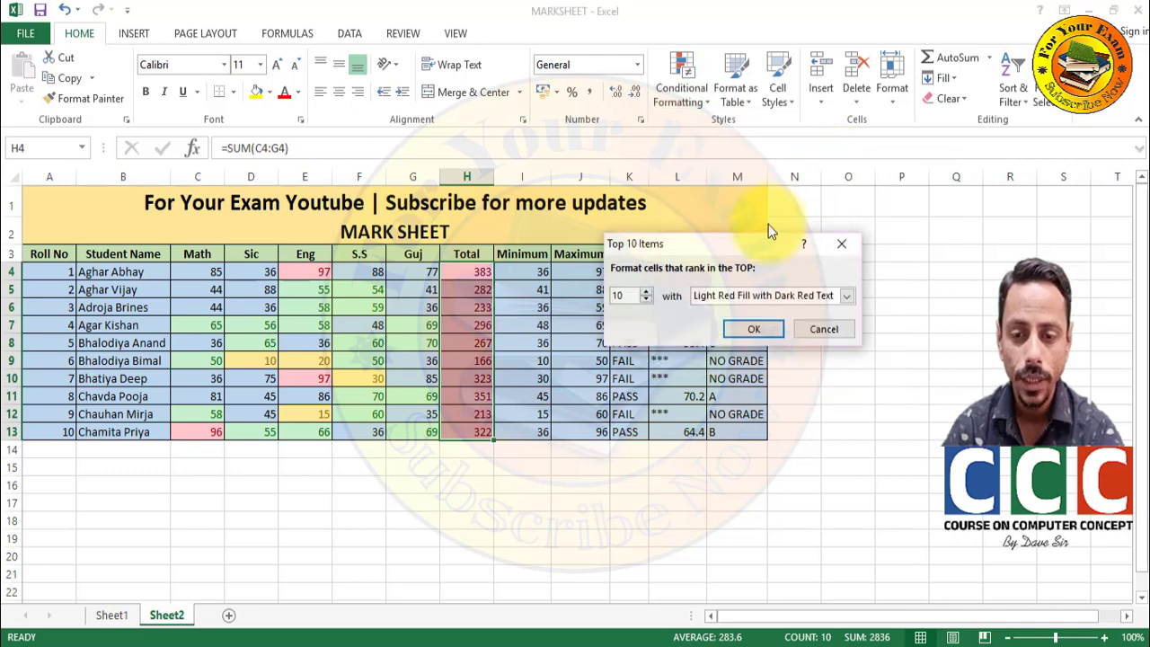
pyautogui.click(646, 299)
pyautogui.click(646, 299)
pyautogui.click(645, 299)
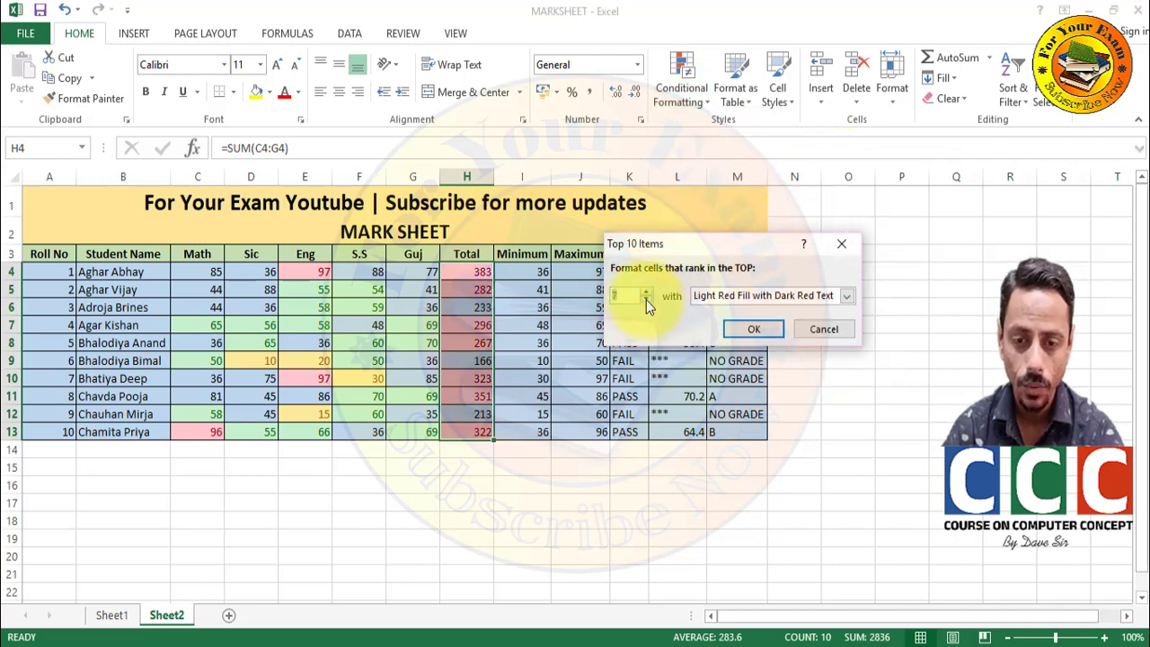
pyautogui.click(646, 299)
pyautogui.click(645, 300)
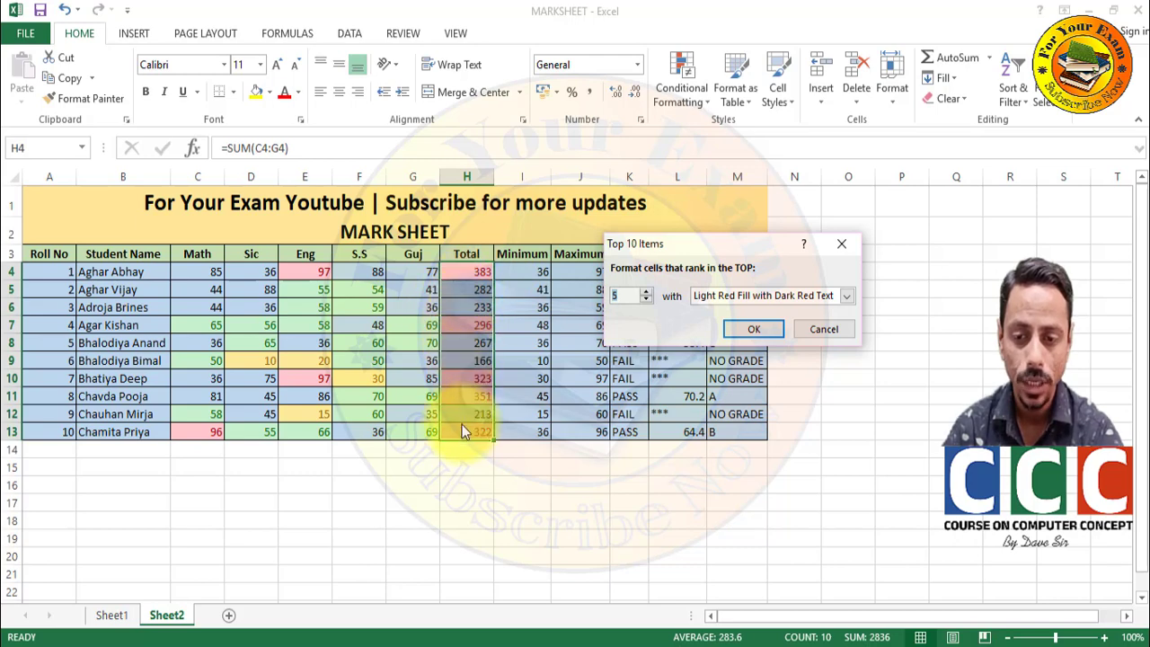
pyautogui.click(815, 331)
# - Preview Top/Bottom Rules, Data Bars, Color Scales and Icon Sets on the Total column
pyautogui.click(690, 77)
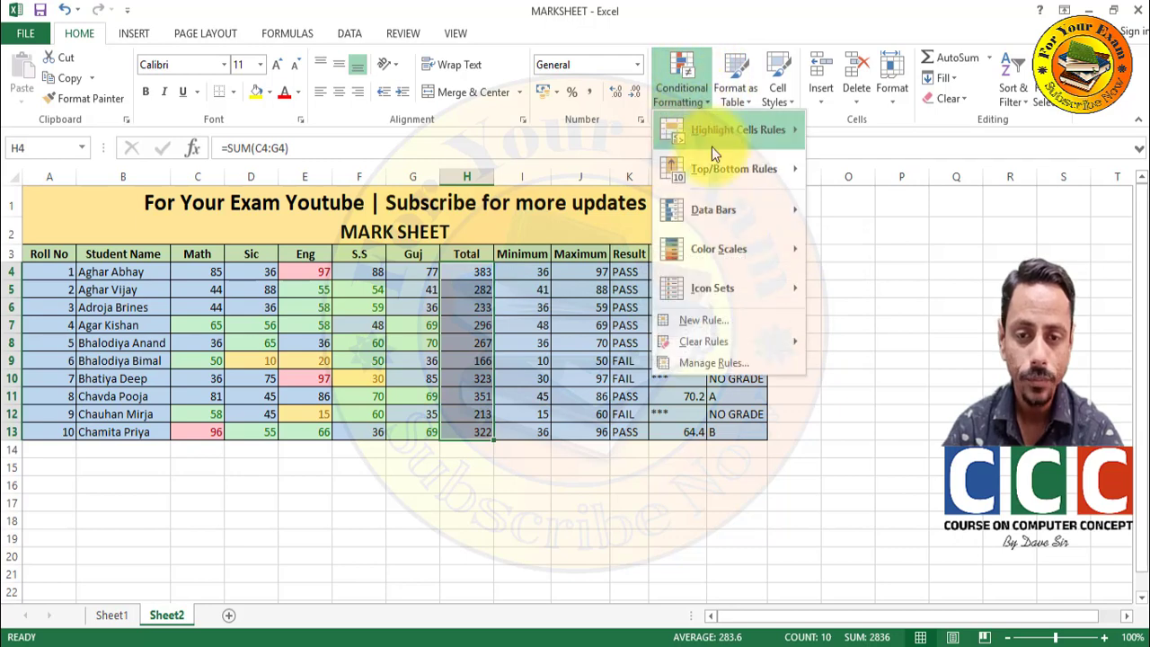
pyautogui.moveTo(713, 168)
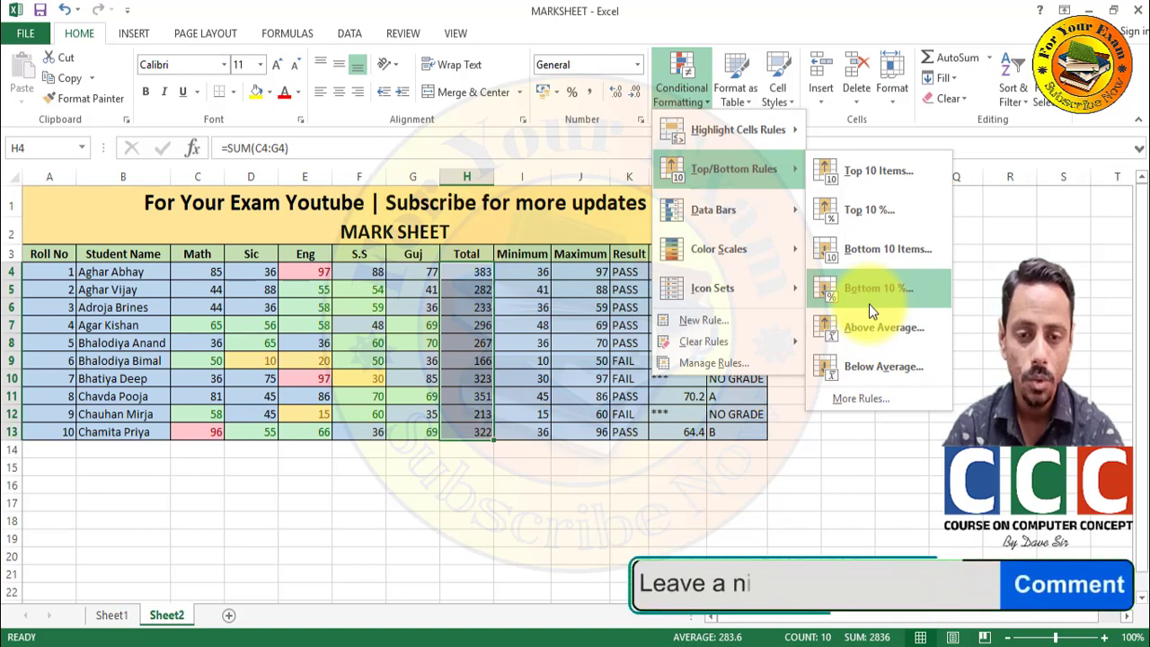
pyautogui.moveTo(773, 220)
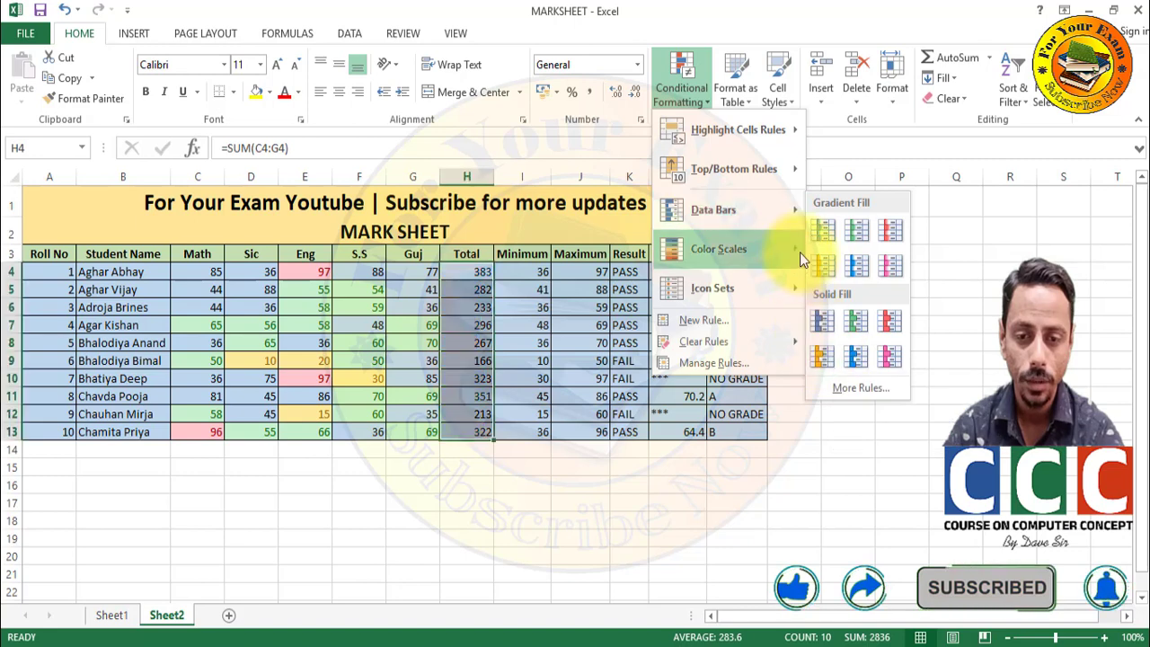
pyautogui.moveTo(799, 252)
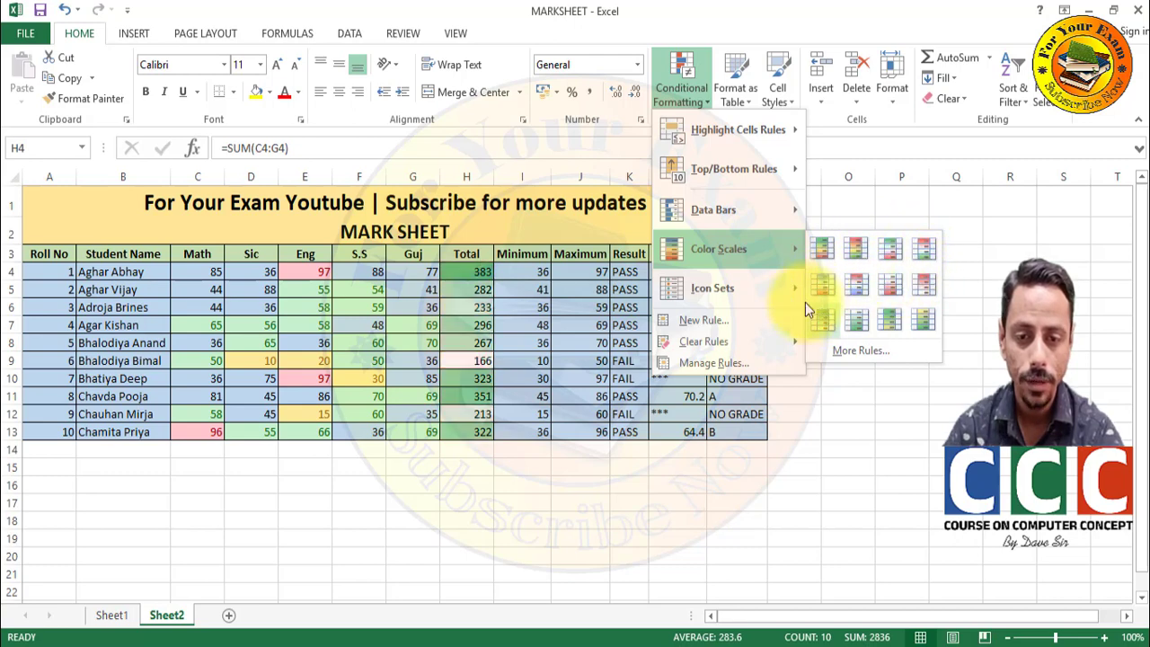
pyautogui.moveTo(788, 290)
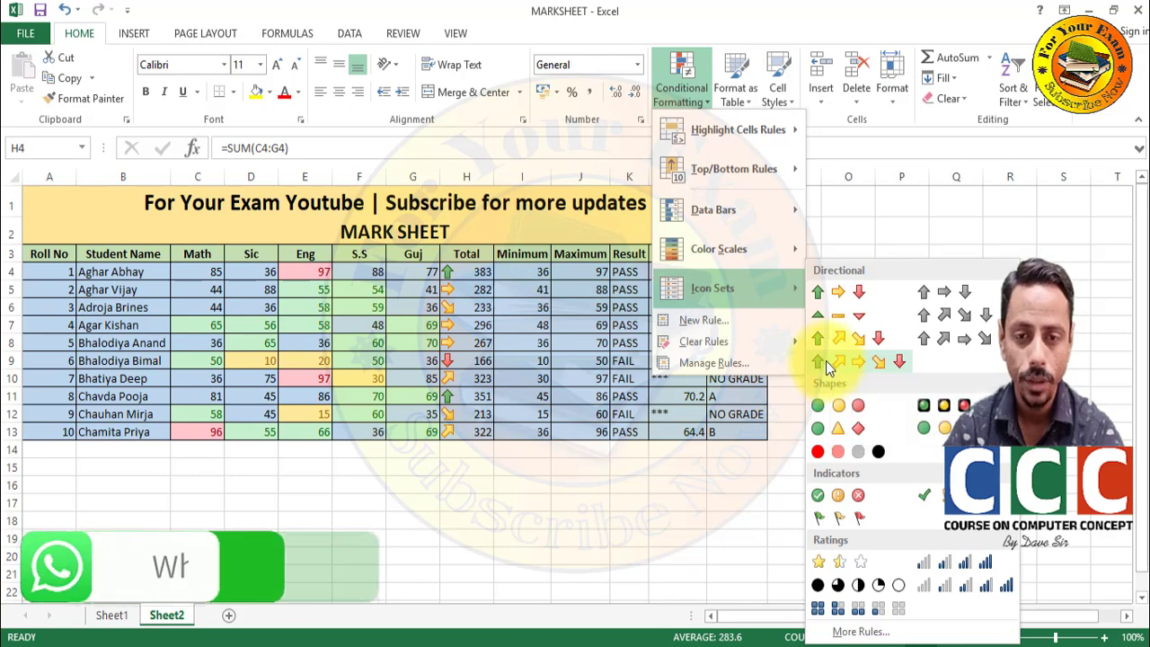
pyautogui.click(681, 81)
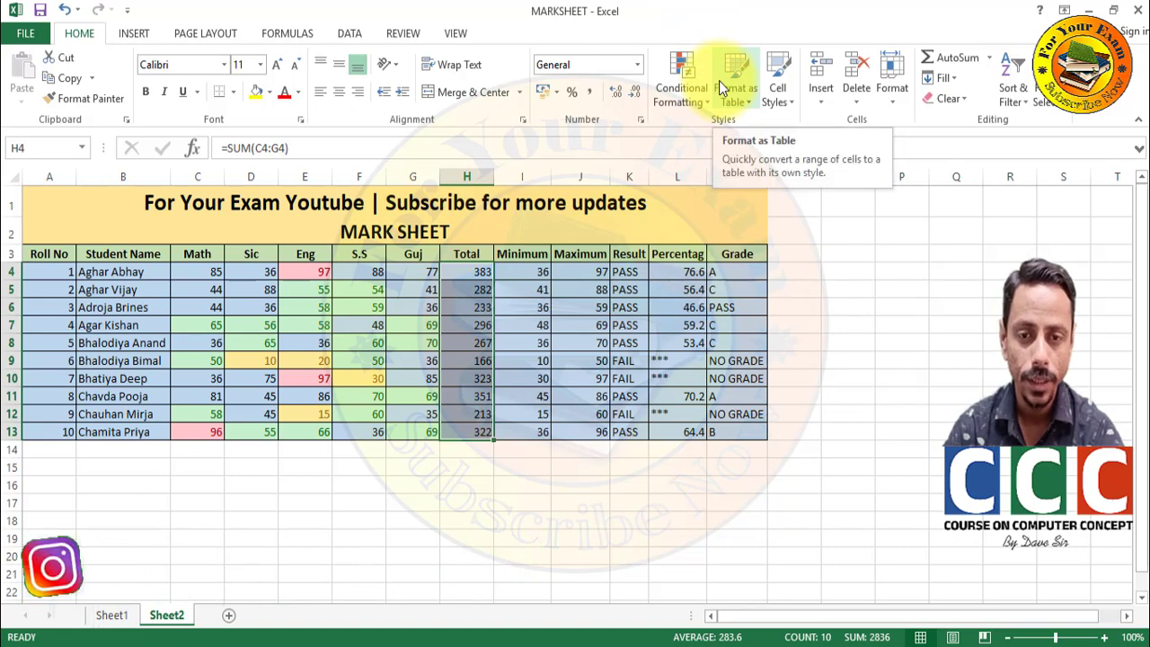
pyautogui.moveTo(106, 197); pyautogui.dragTo(109, 432)
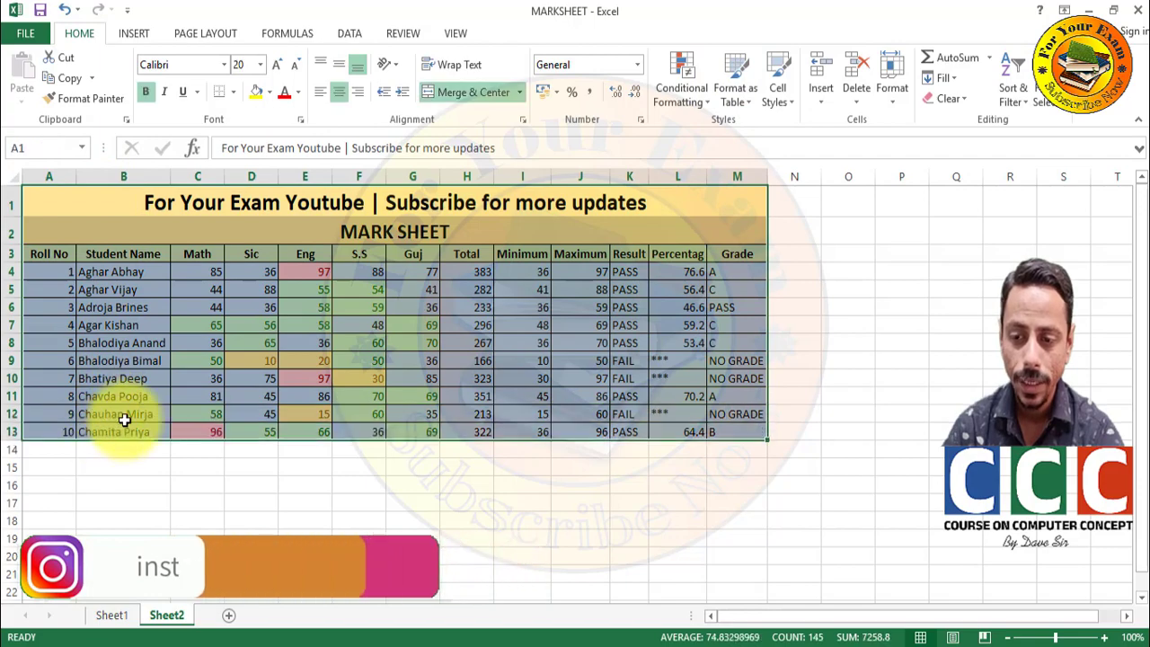
pyautogui.click(730, 87)
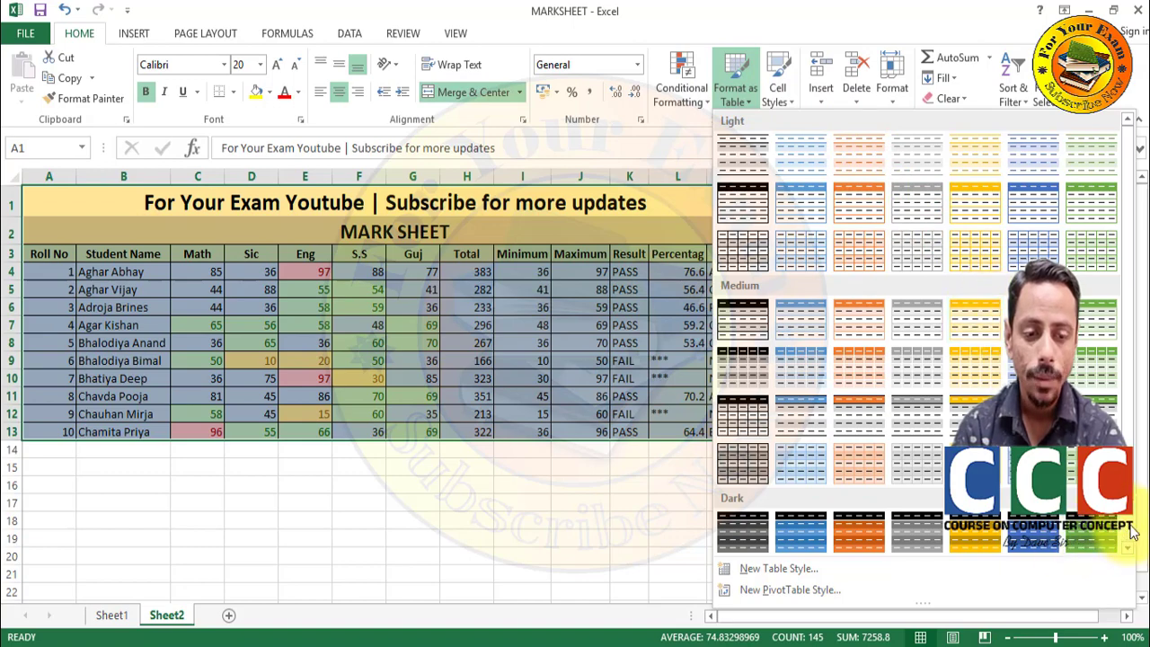
pyautogui.scroll(-1, 1131, 530)
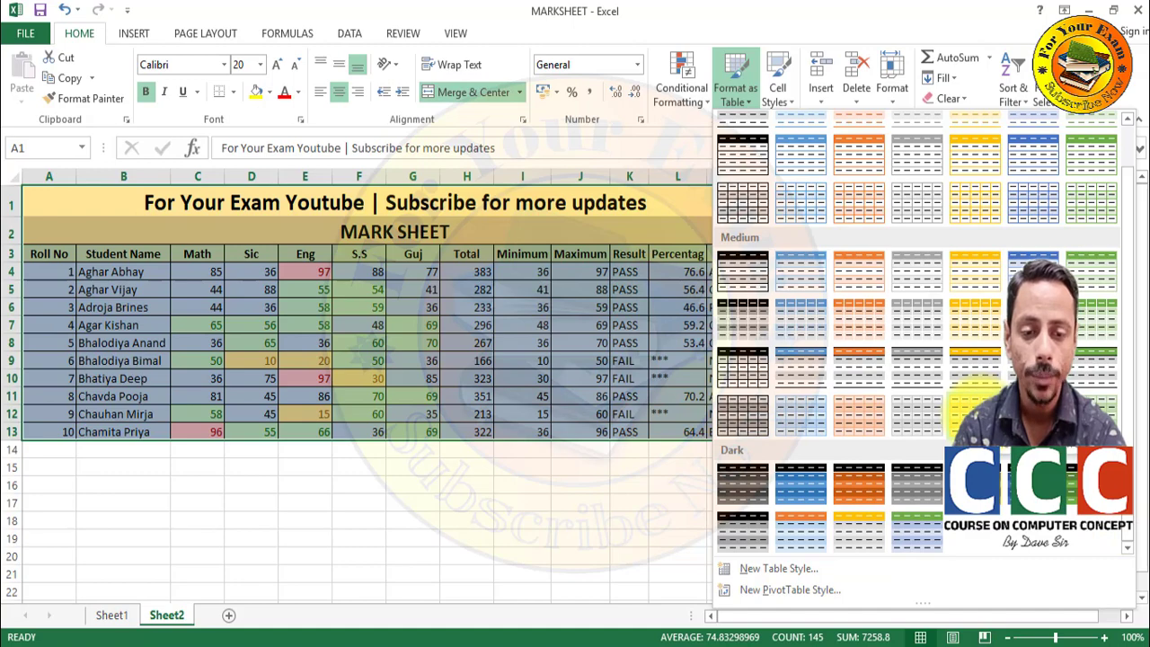
pyautogui.click(972, 409)
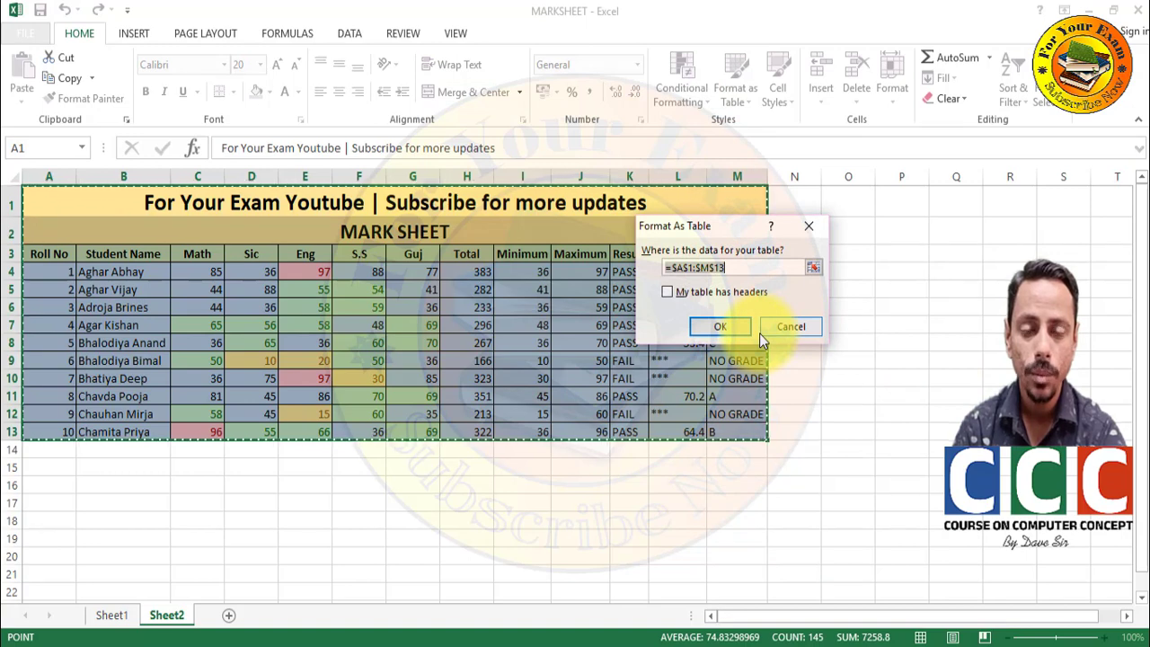
pyautogui.click(734, 330)
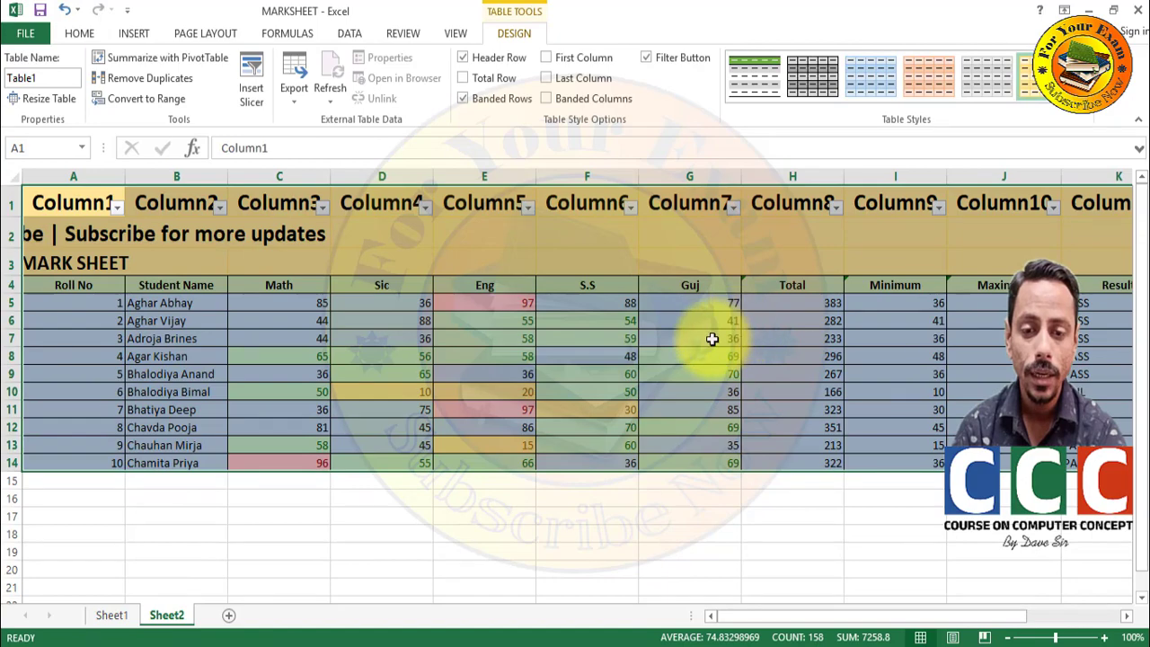
pyautogui.click(711, 338)
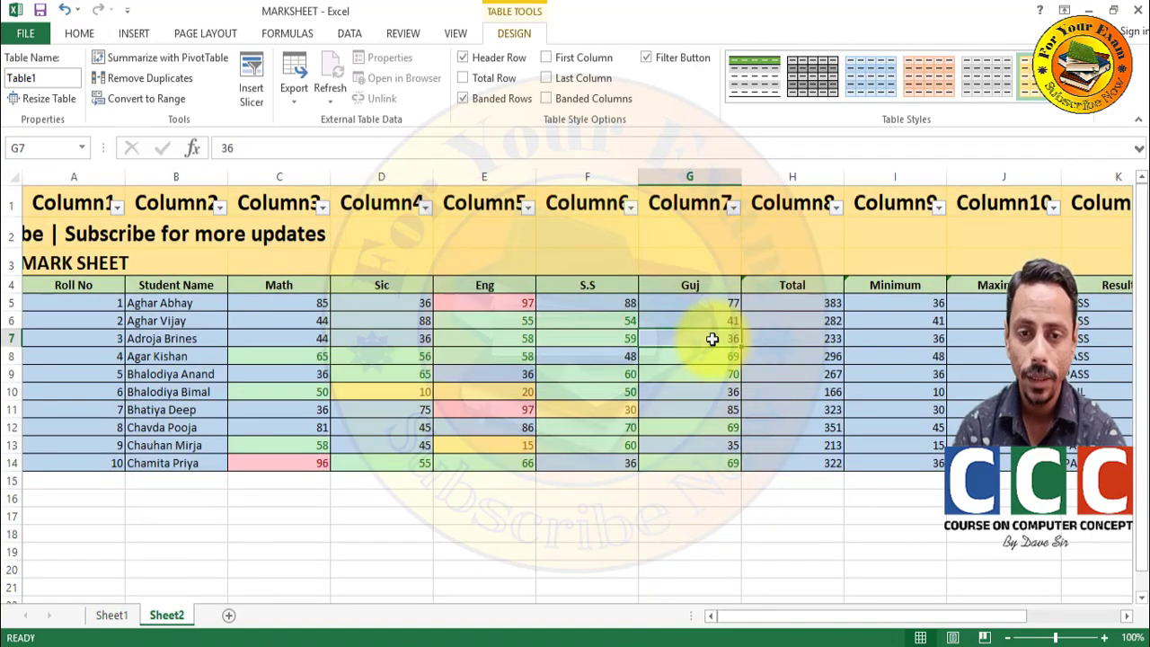
pyautogui.hotkey('ctrl', 'z')
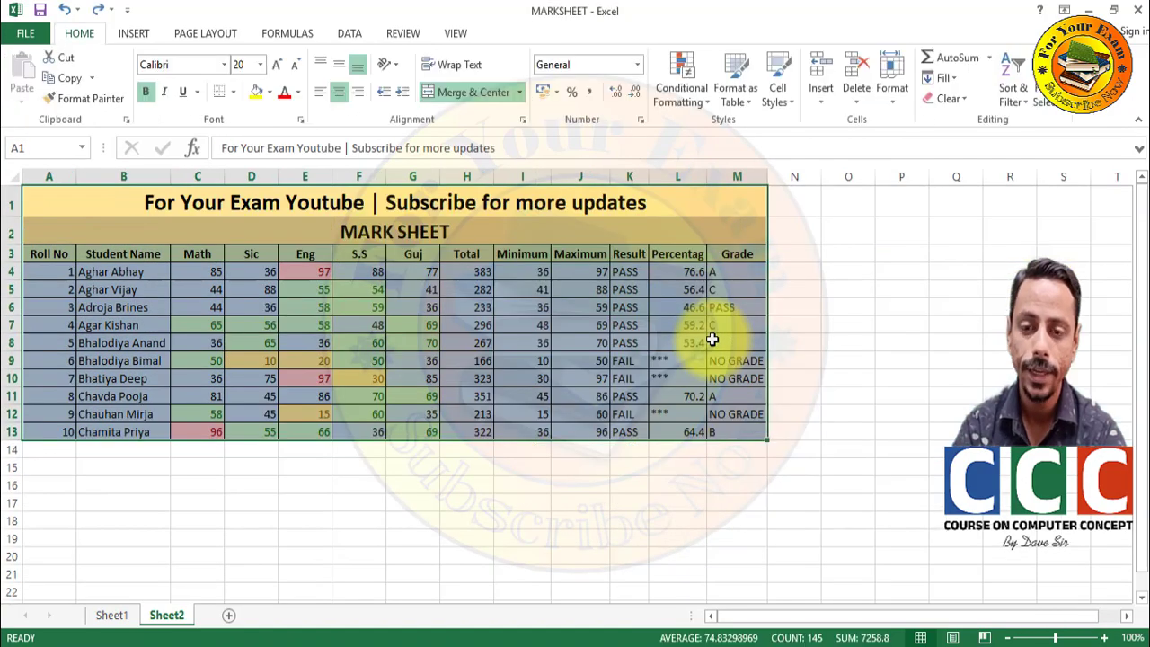
# - Browse the Cell Styles gallery without applying a style, then bring up the Insert options
pyautogui.click(777, 77)
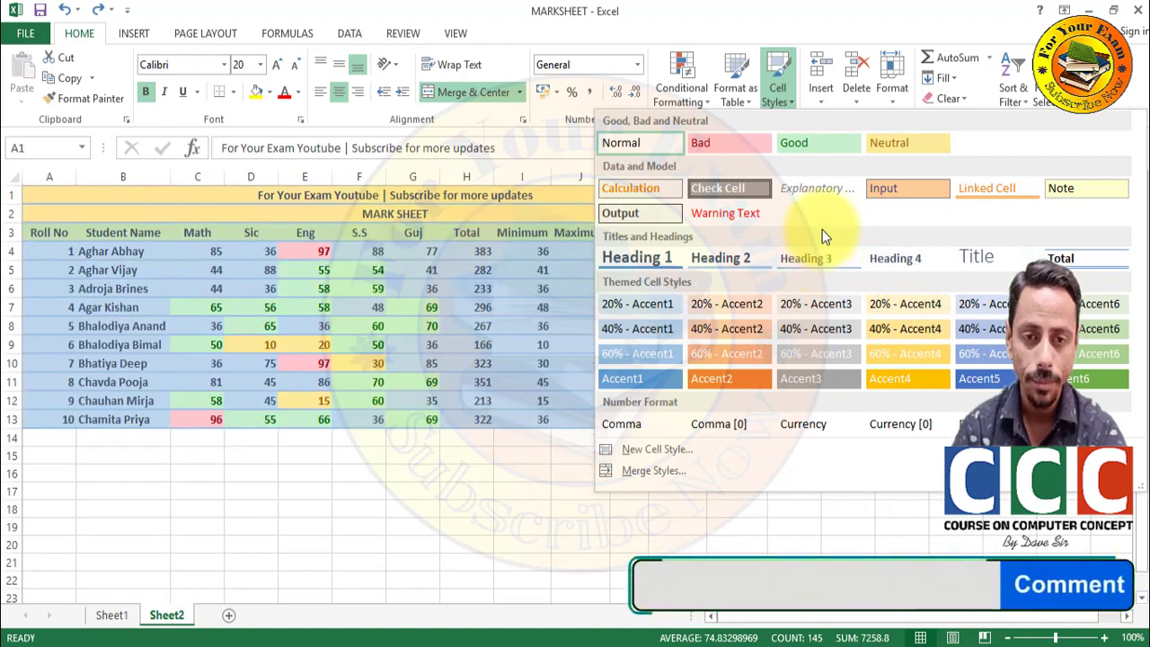
pyautogui.click(744, 15)
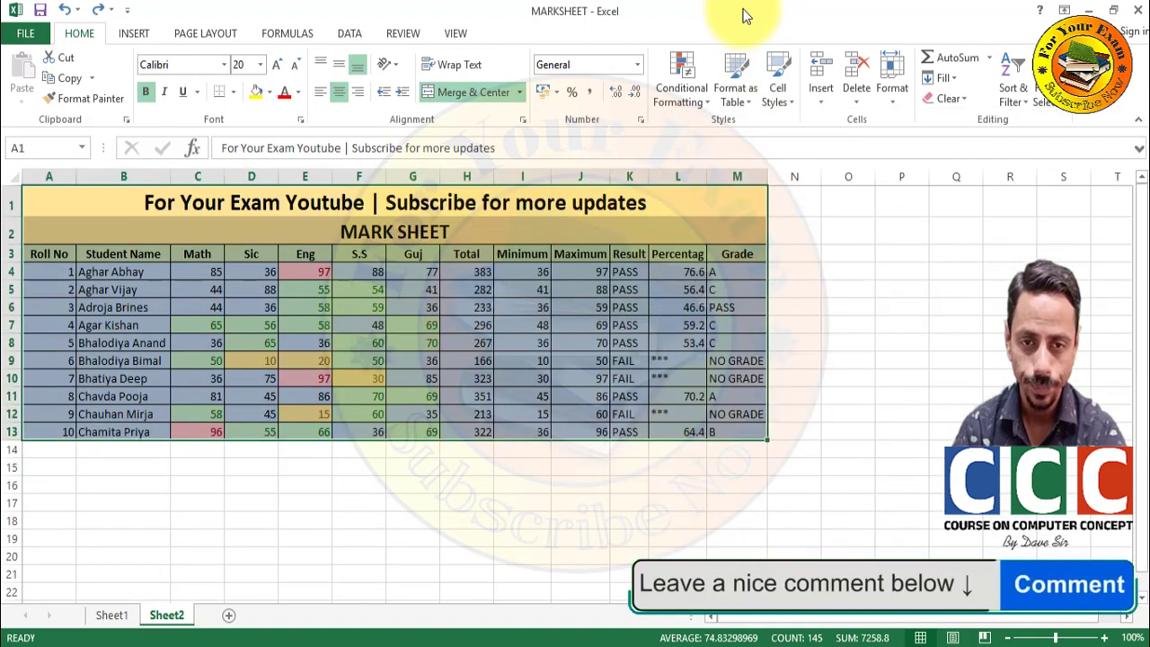
pyautogui.click(824, 105)
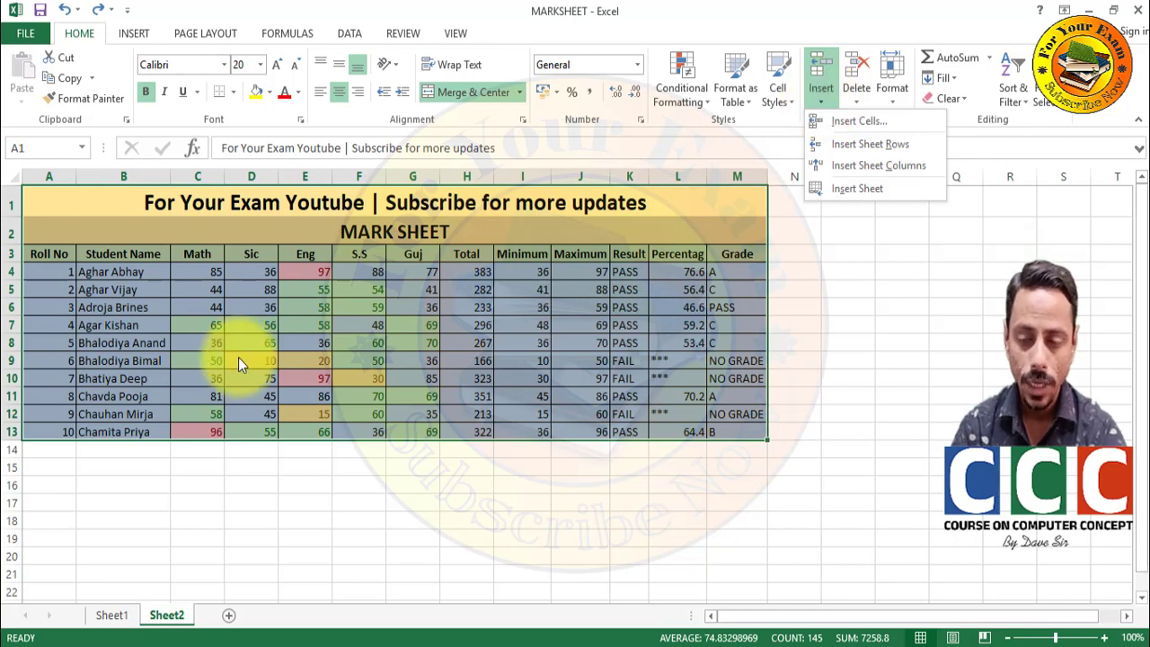
pyautogui.click(106, 467)
pyautogui.click(105, 467)
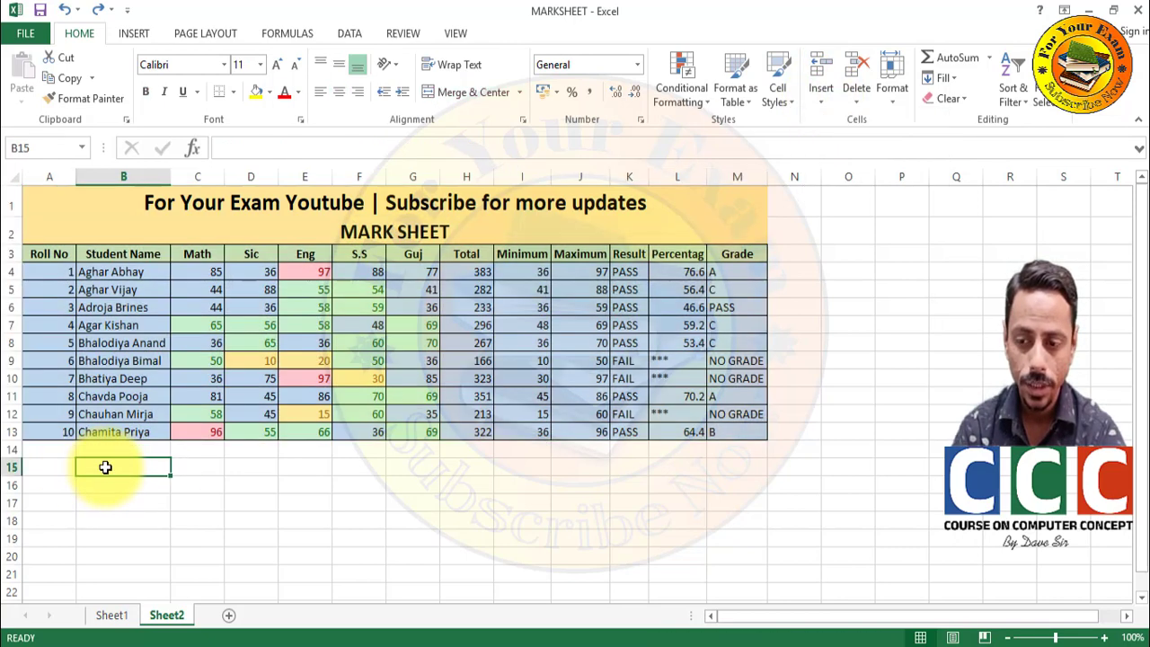
pyautogui.click(108, 381)
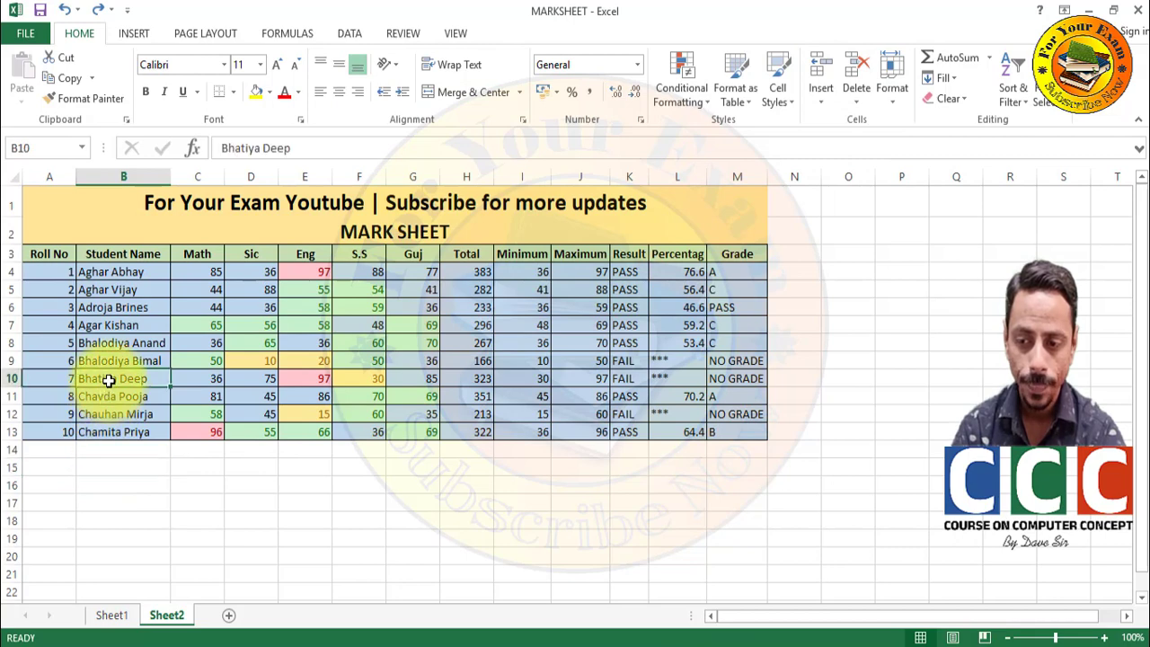
pyautogui.click(813, 87)
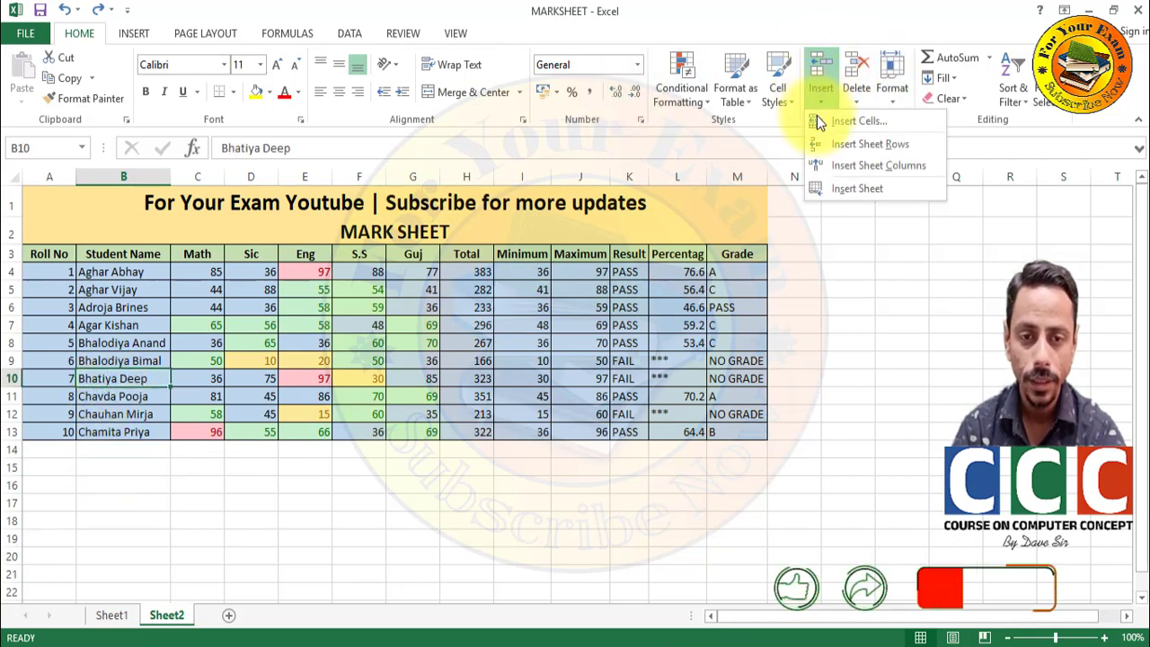
pyautogui.click(817, 121)
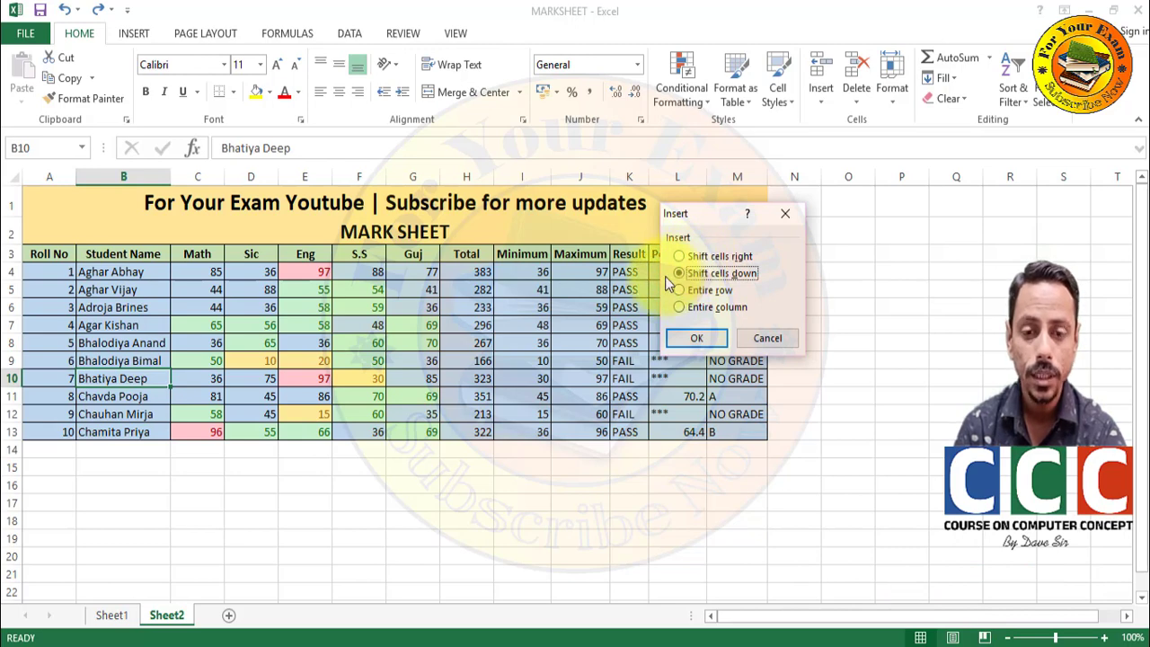
pyautogui.click(700, 344)
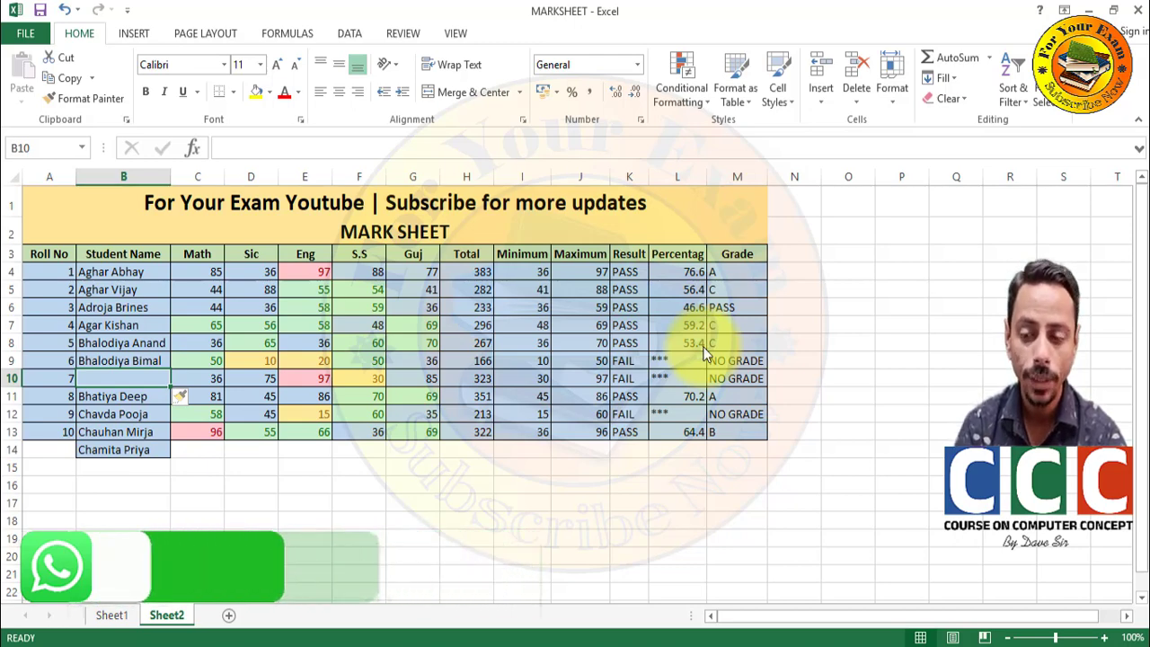
pyautogui.hotkey('ctrl', 'z')
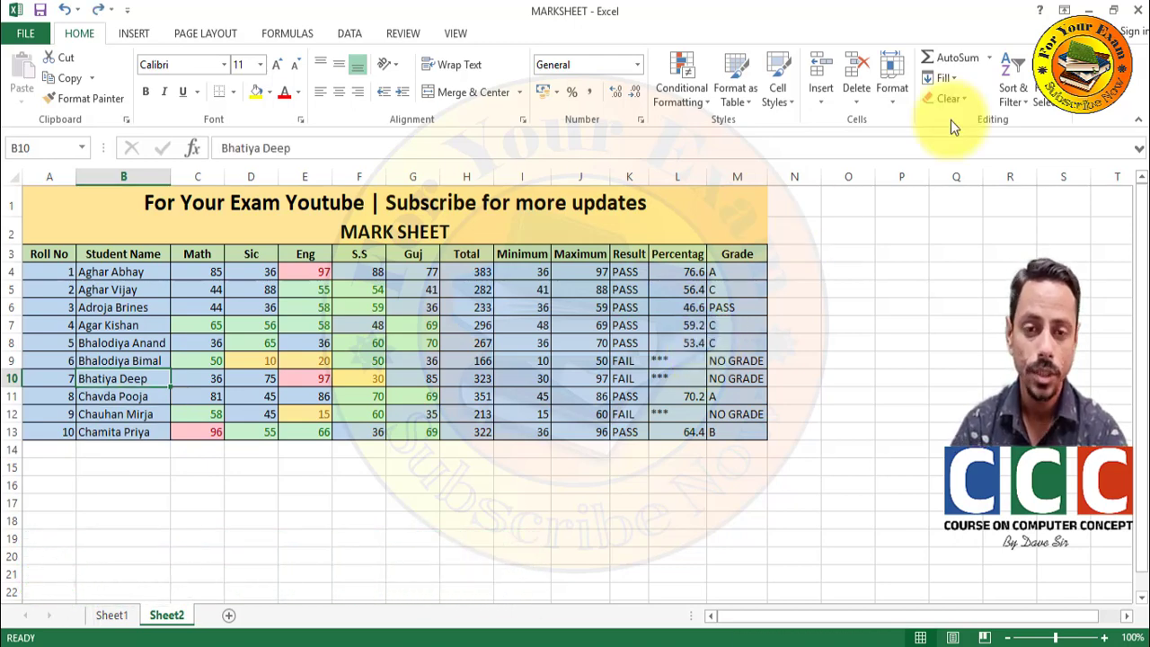
# - Insert a blank sheet row 10 above roll number 7, then select C10
pyautogui.click(821, 101)
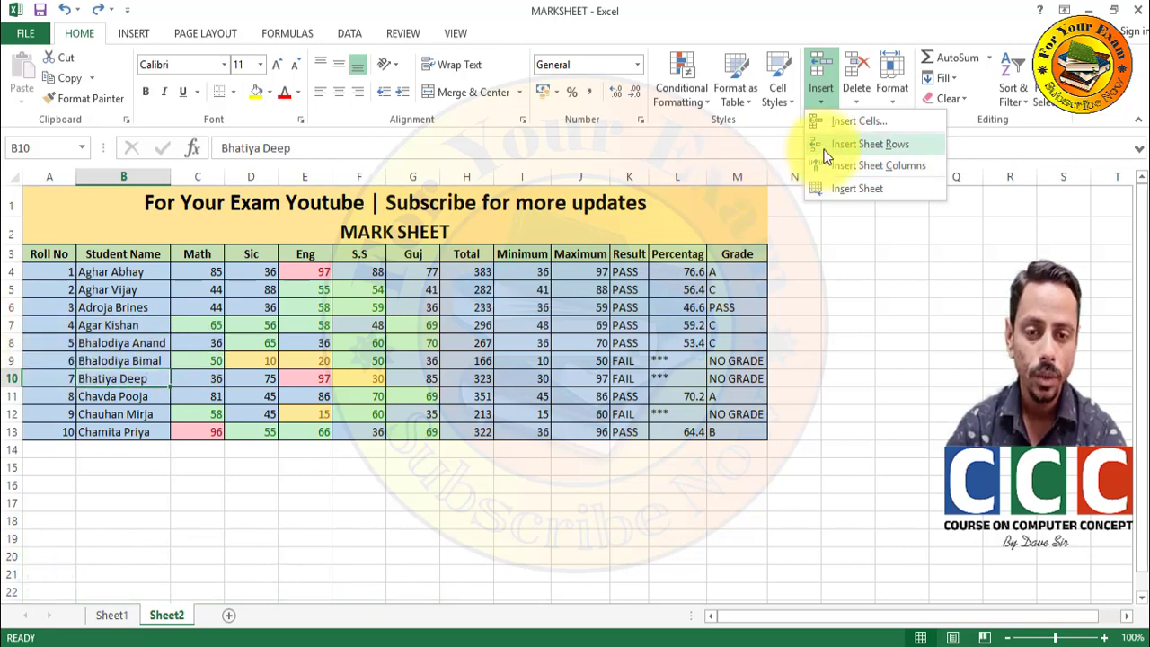
pyautogui.click(870, 144)
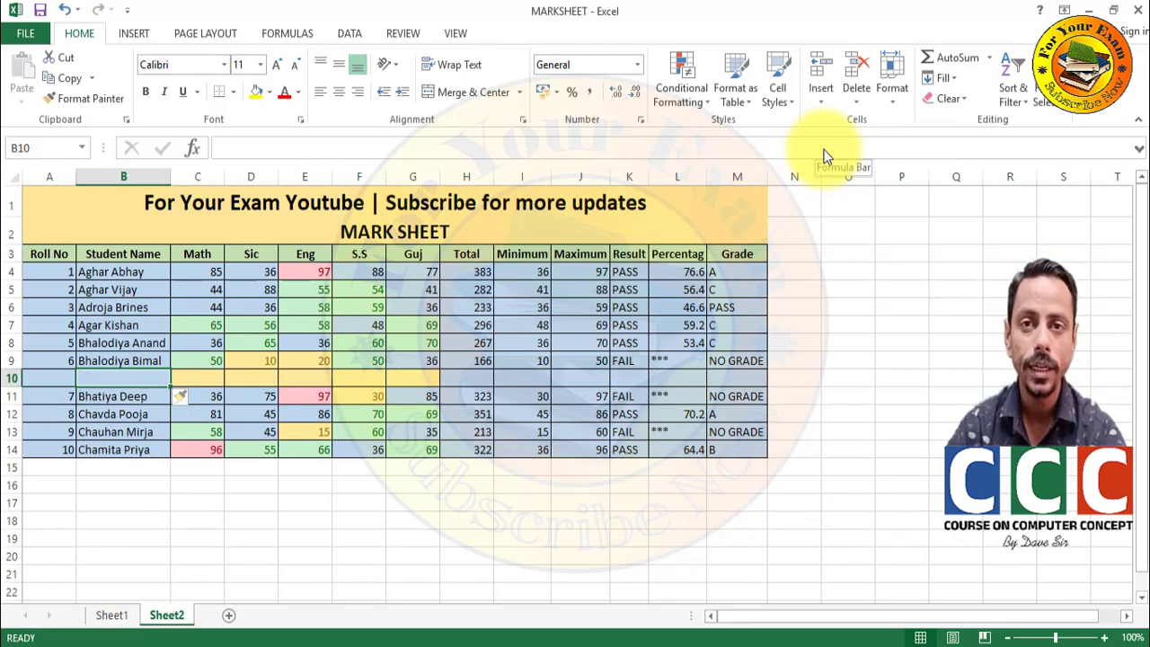
pyautogui.click(194, 353)
pyautogui.click(193, 379)
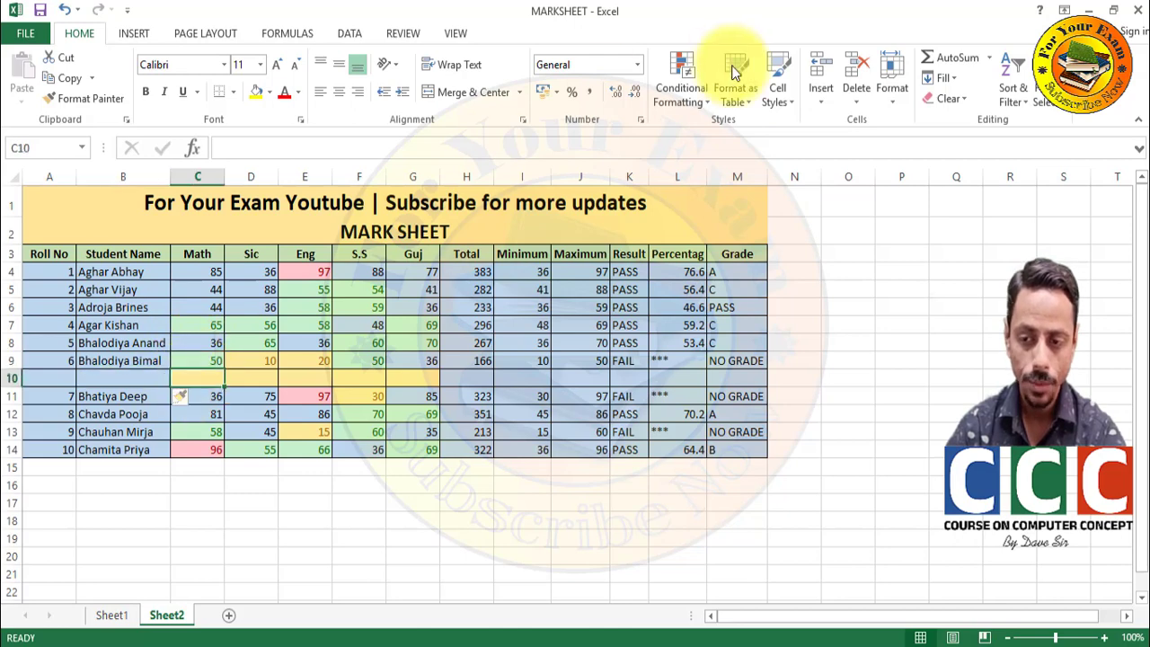
pyautogui.click(820, 98)
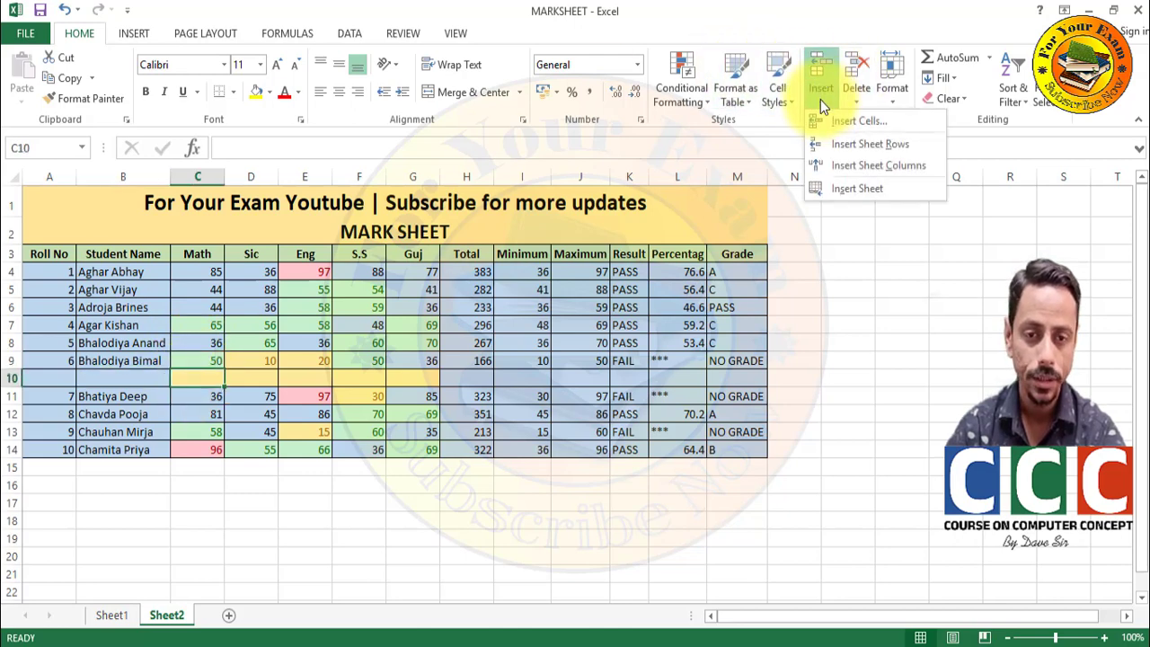
# - Insert an empty column before Math, add a blank Sheet3, and move Sheet2 ahead of it
pyautogui.click(822, 165)
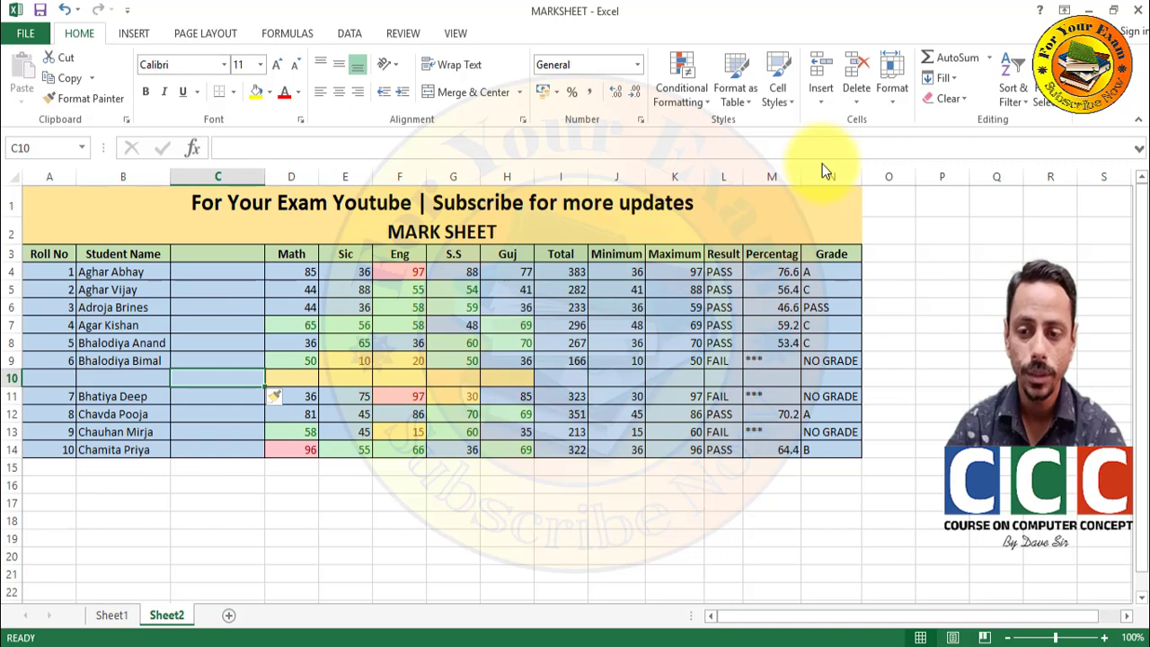
pyautogui.click(824, 104)
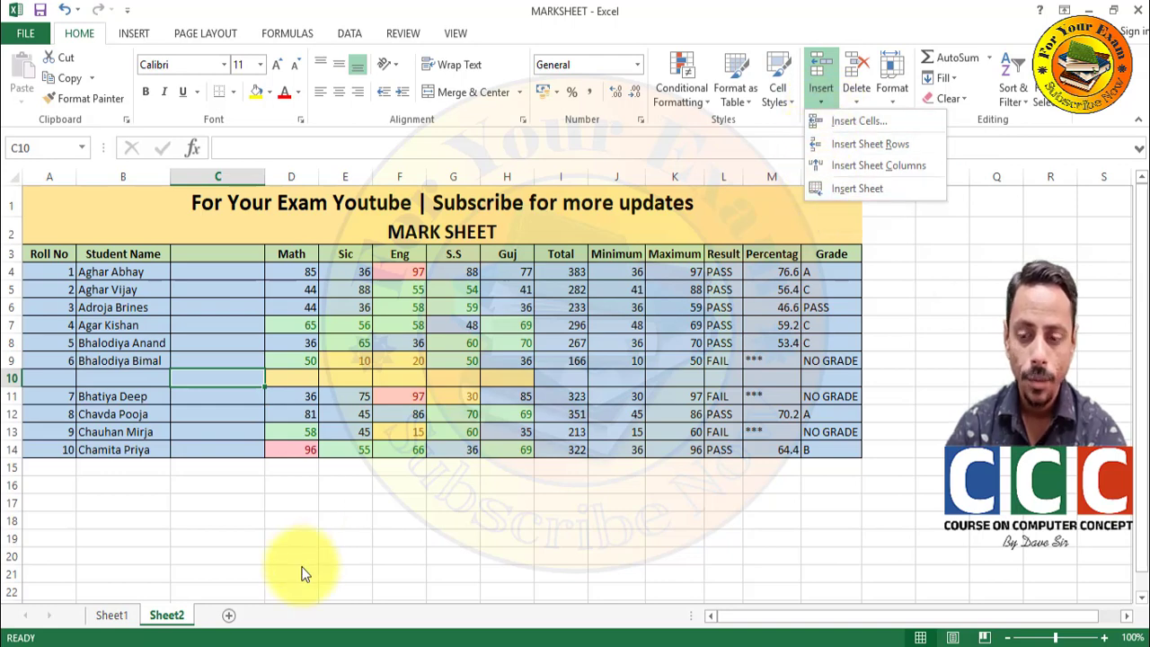
pyautogui.click(841, 188)
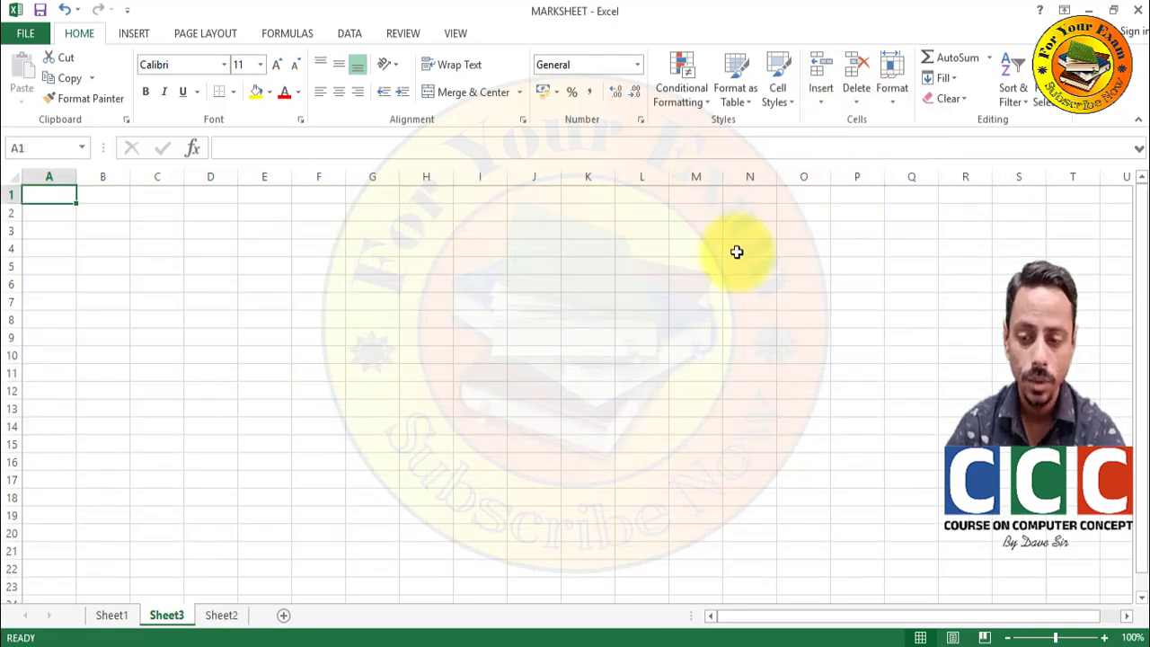
pyautogui.click(224, 614)
pyautogui.moveTo(224, 614); pyautogui.dragTo(161, 626)
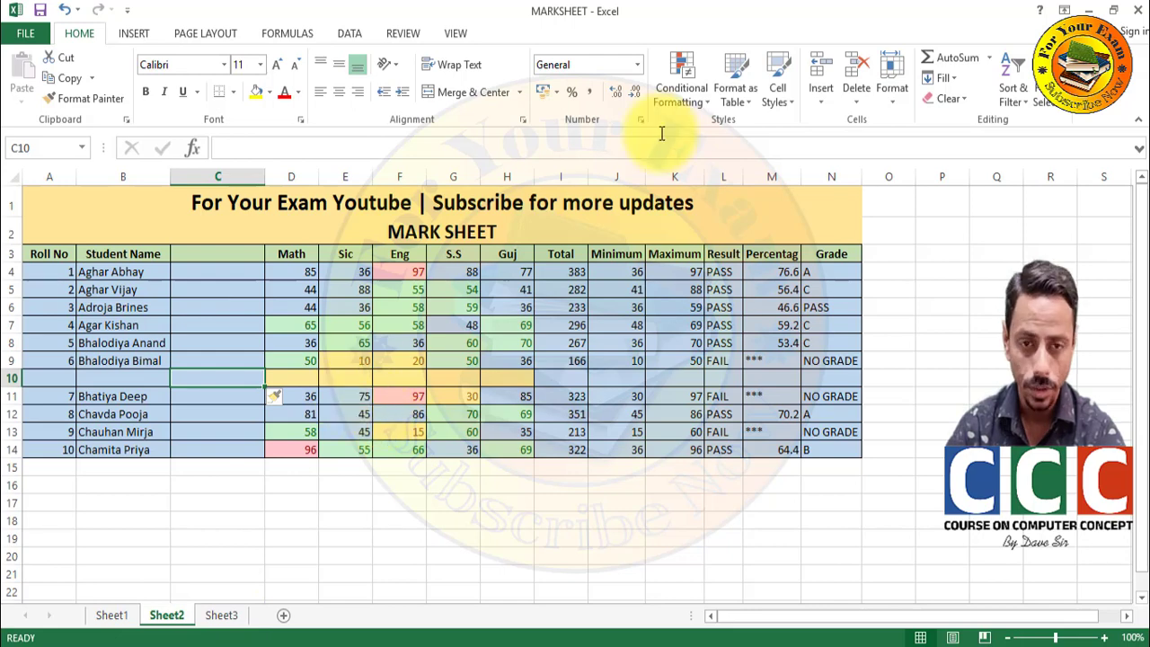
# - Delete the blank row 10 and the empty column C from the mark sheet
pyautogui.click(853, 93)
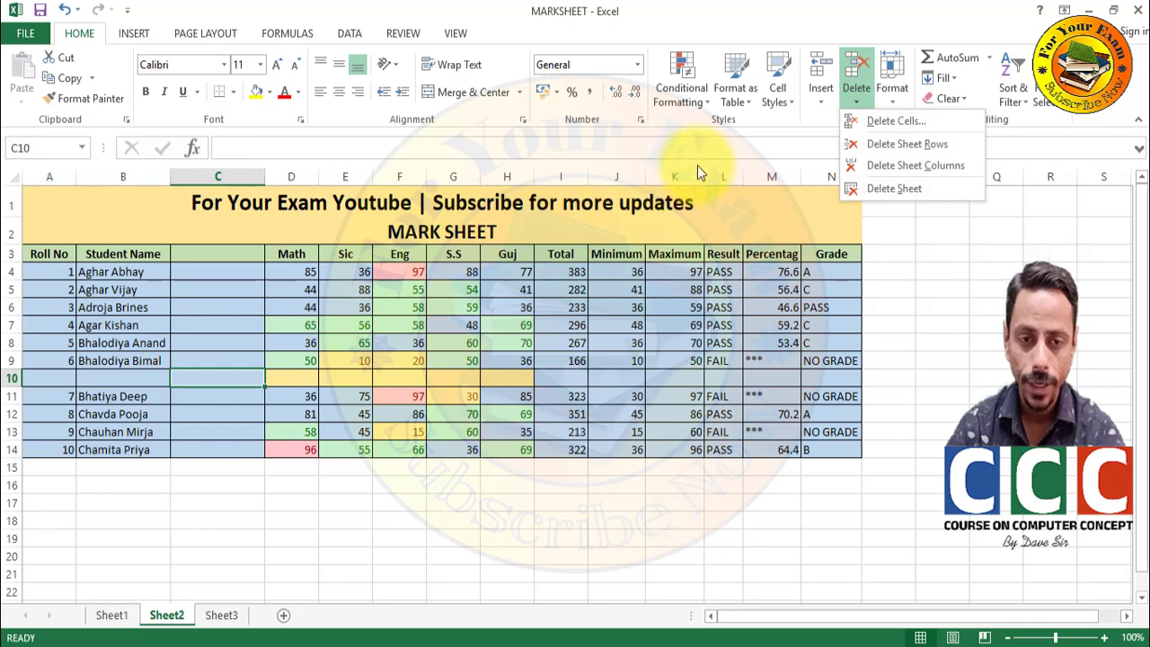
pyautogui.click(895, 143)
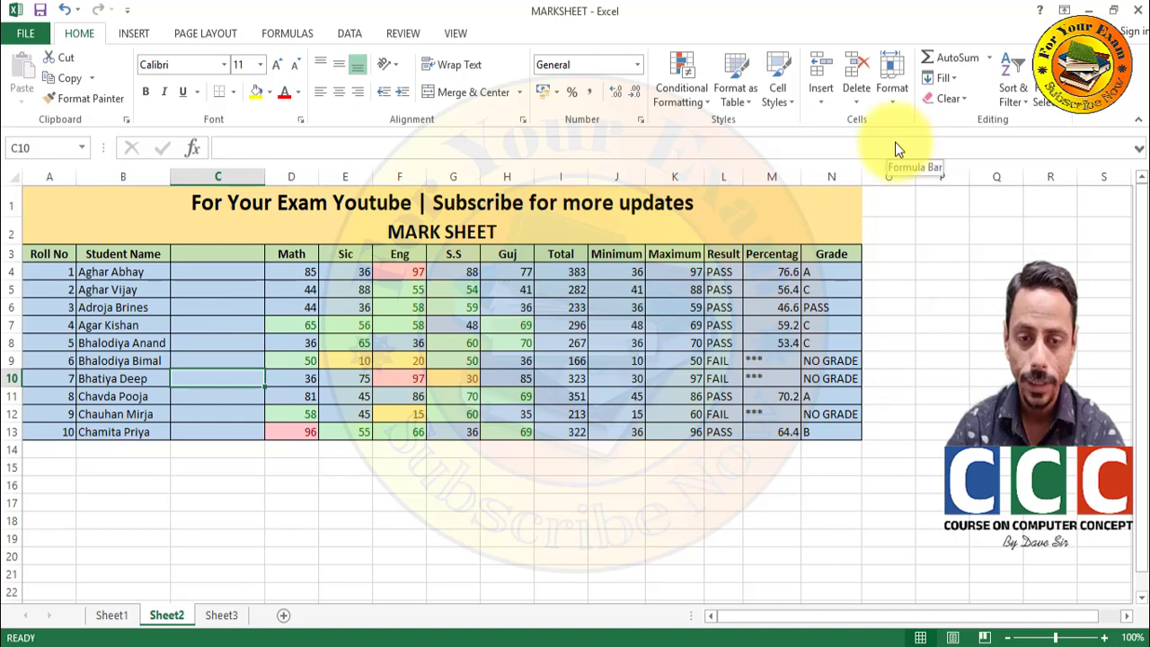
pyautogui.click(852, 94)
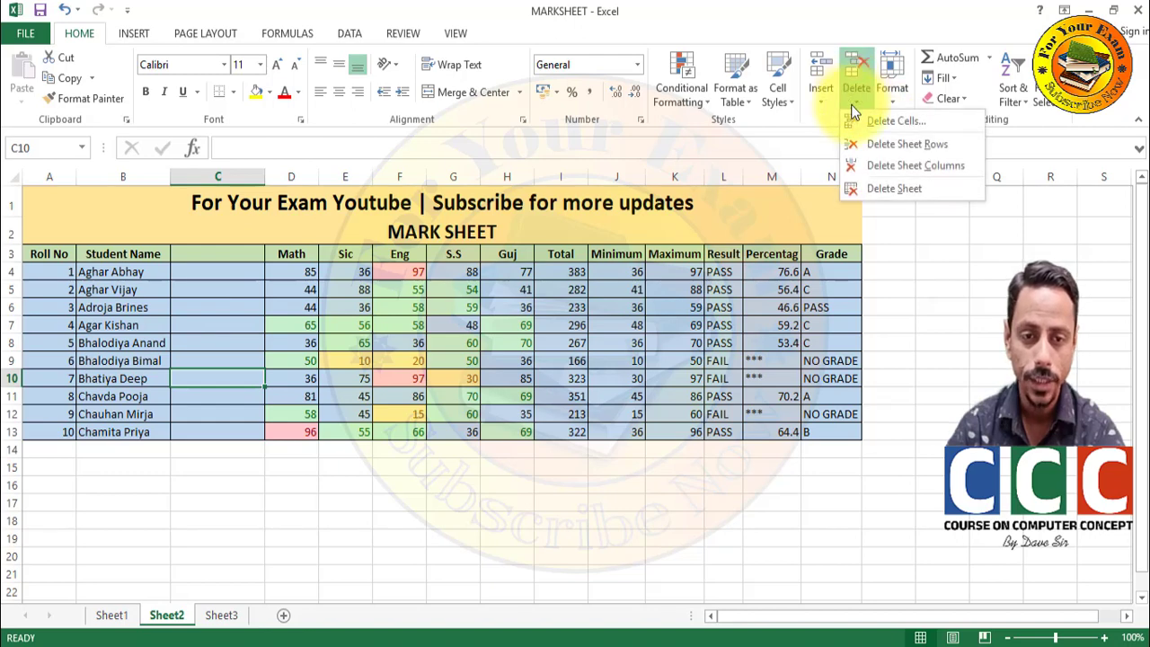
pyautogui.click(856, 165)
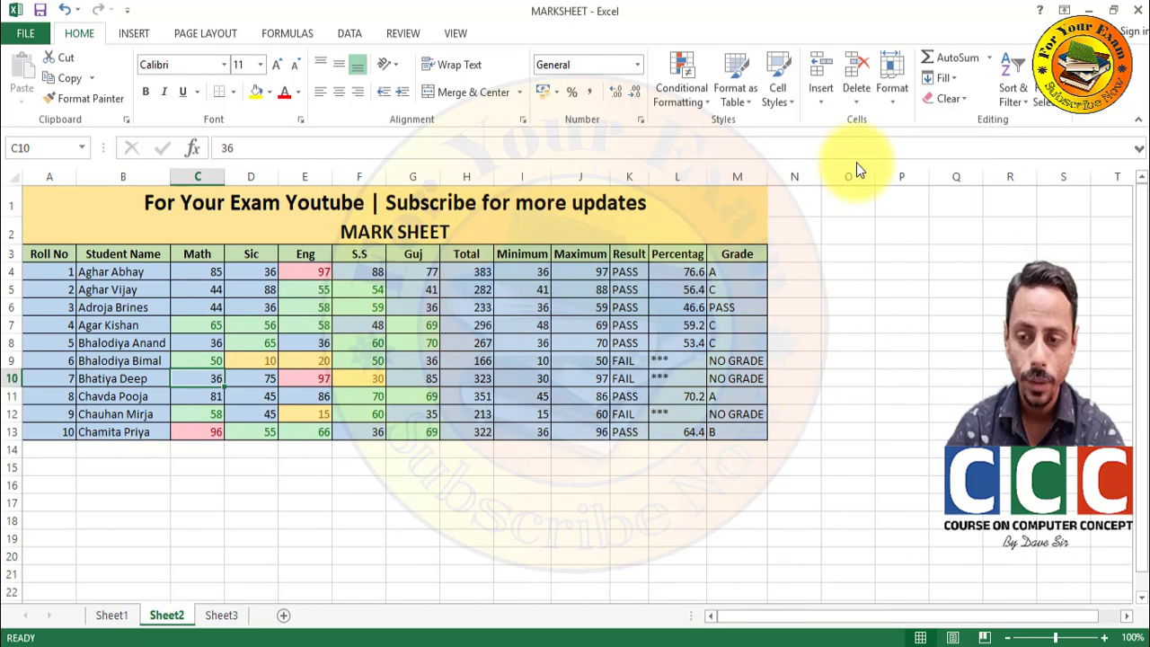
# - Delete Sheet3 from the workbook and select the title cell A1
pyautogui.click(208, 616)
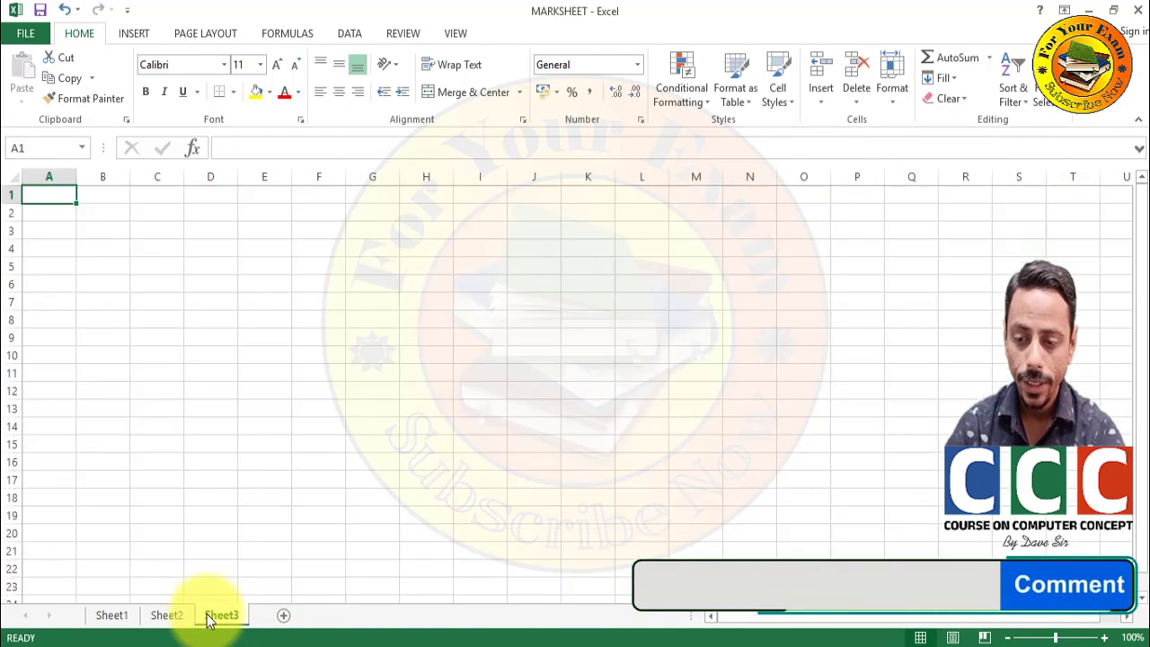
pyautogui.click(862, 97)
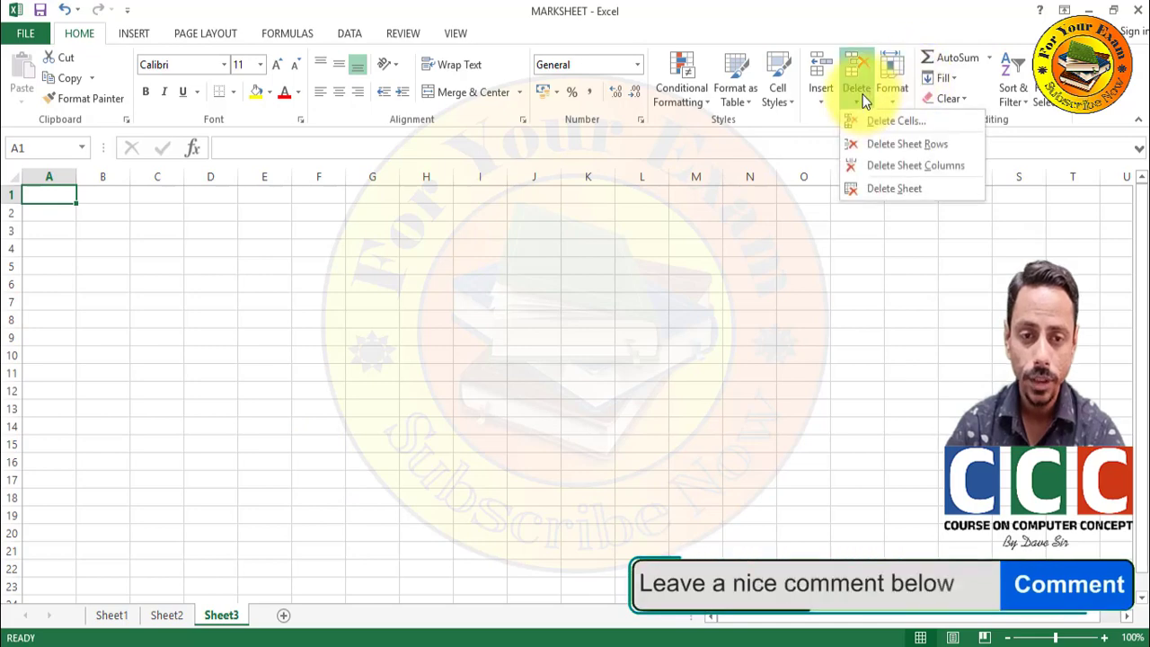
pyautogui.click(854, 186)
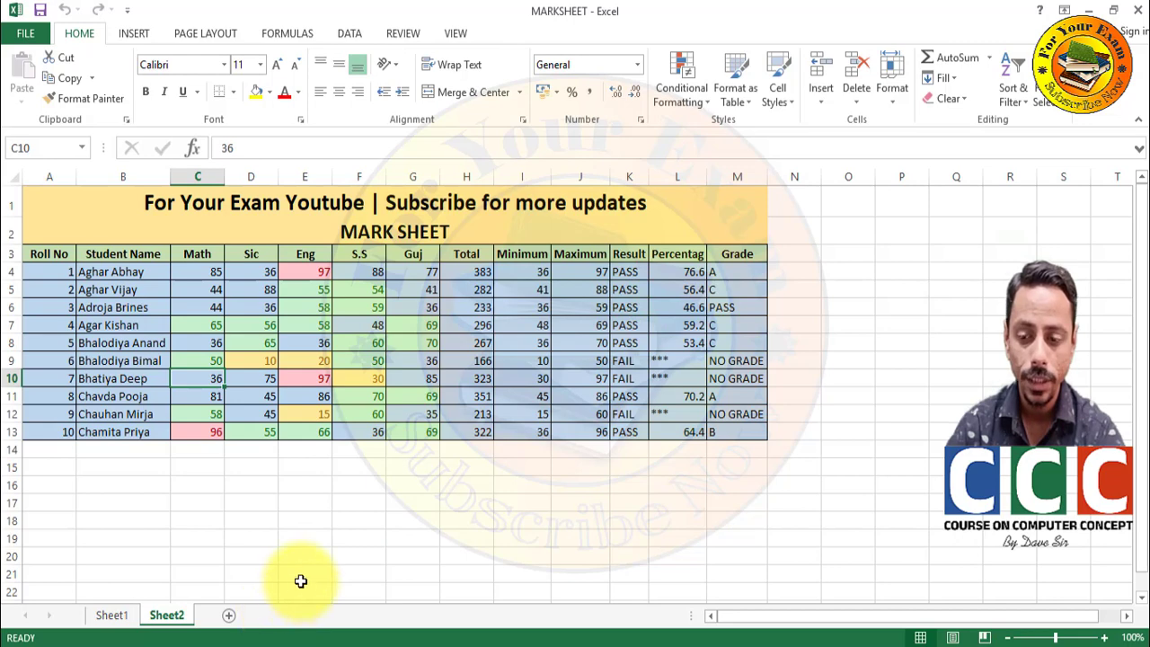
pyautogui.click(193, 210)
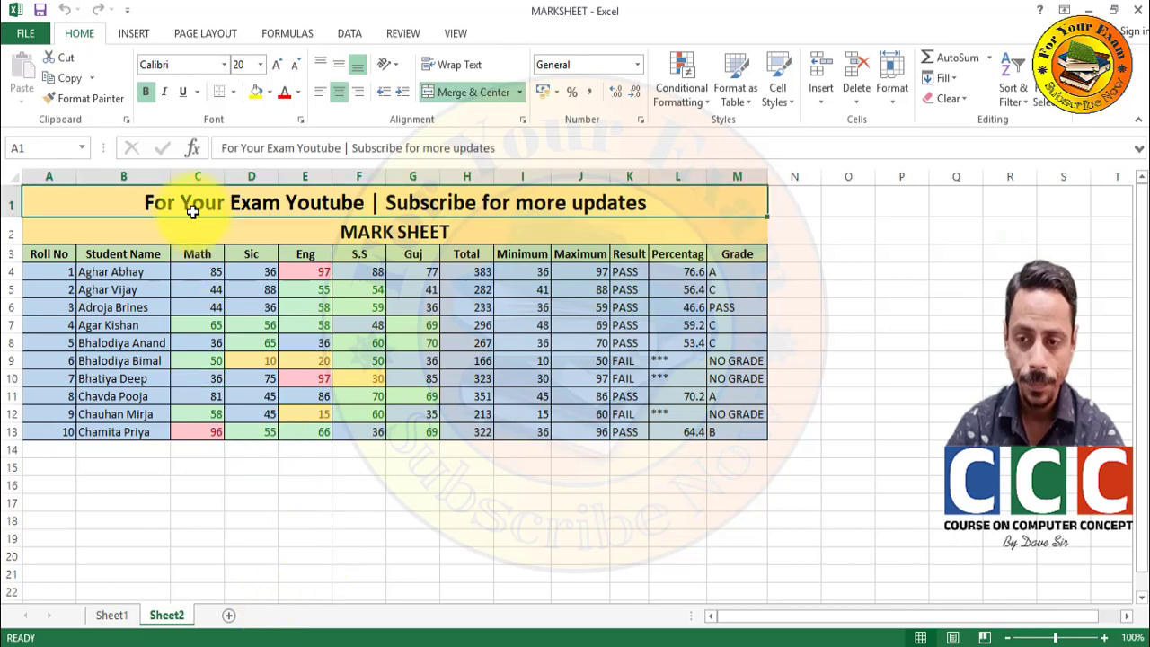
pyautogui.click(877, 88)
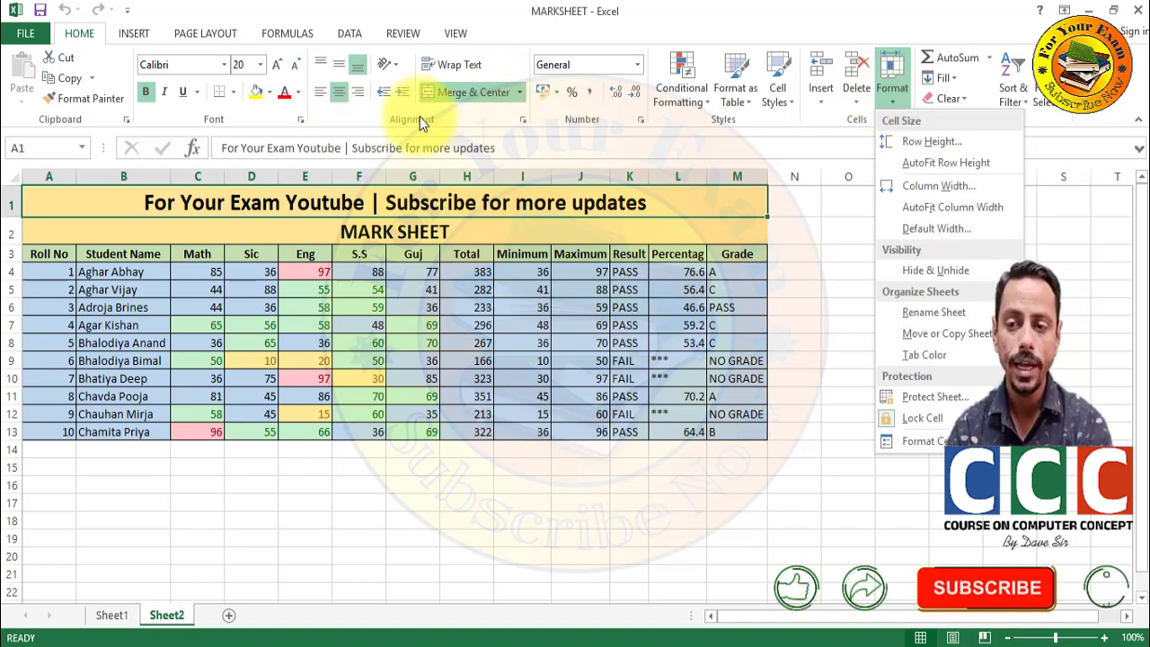
pyautogui.click(910, 139)
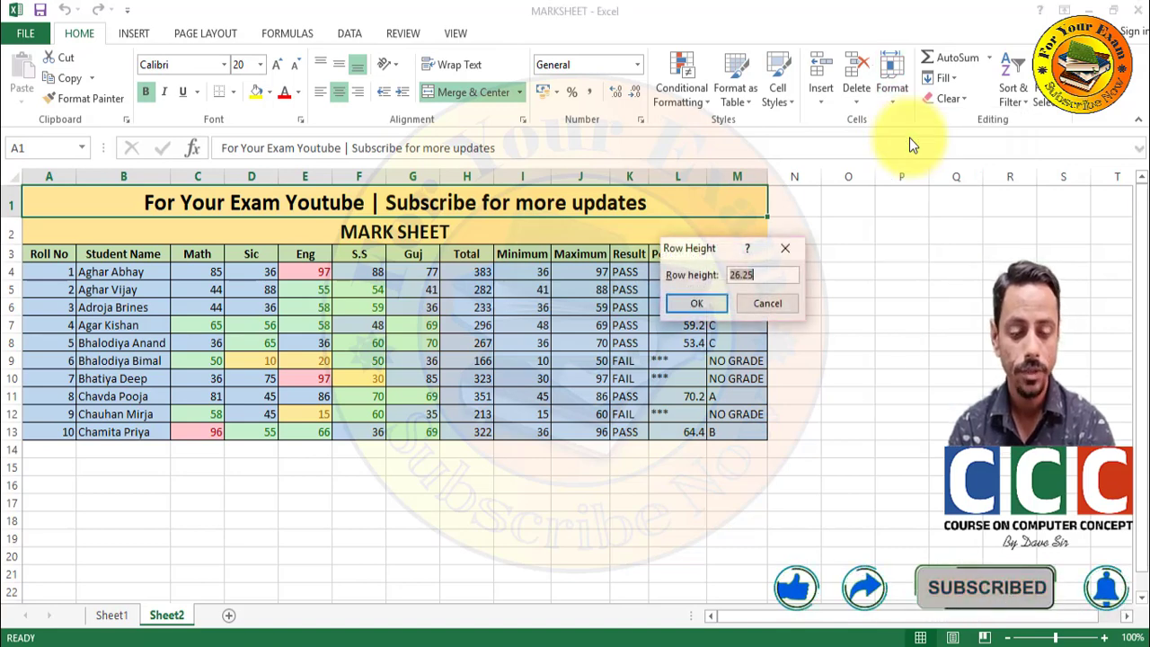
pyautogui.write('3')
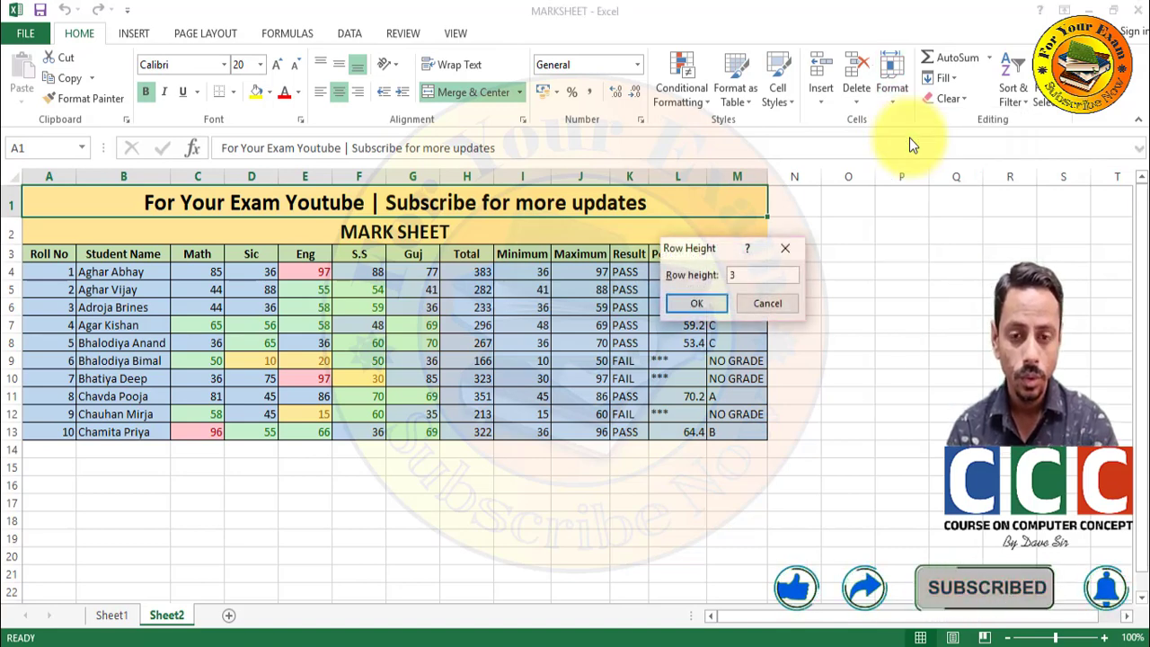
pyautogui.write('0')
pyautogui.press('Return')
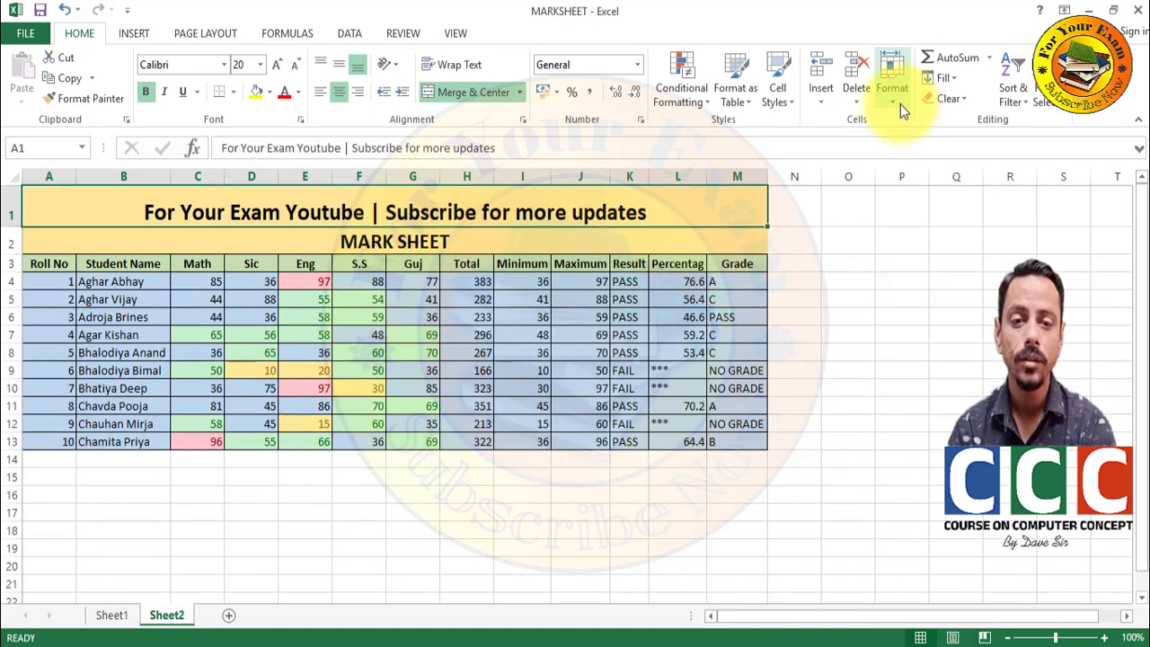
pyautogui.click(899, 104)
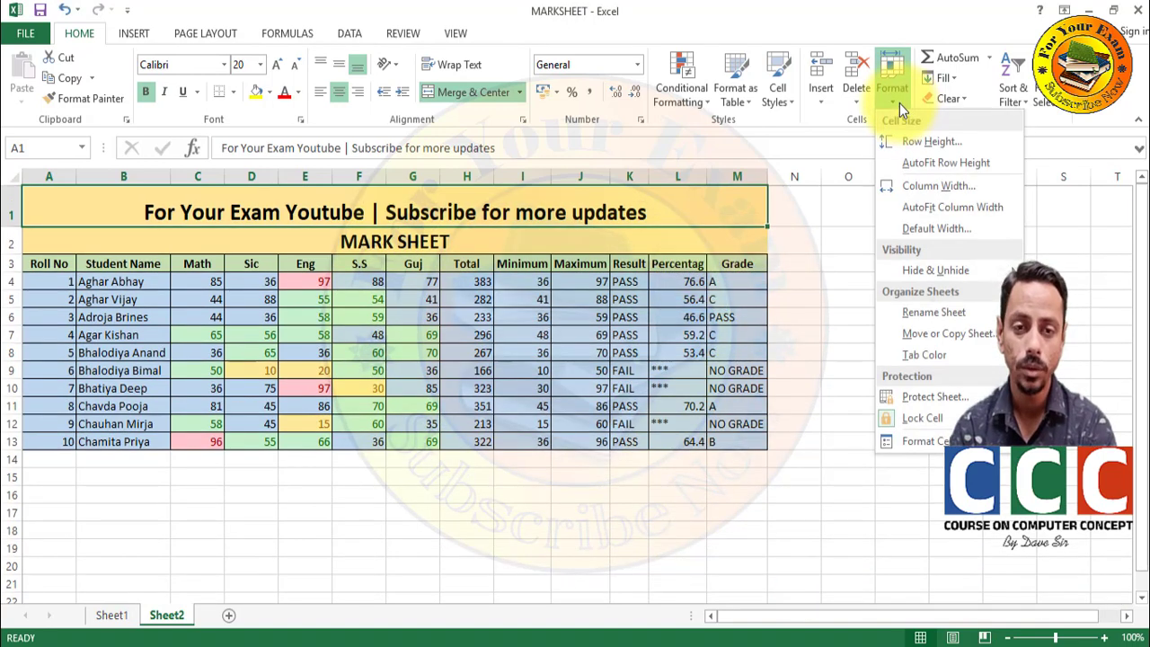
pyautogui.click(913, 163)
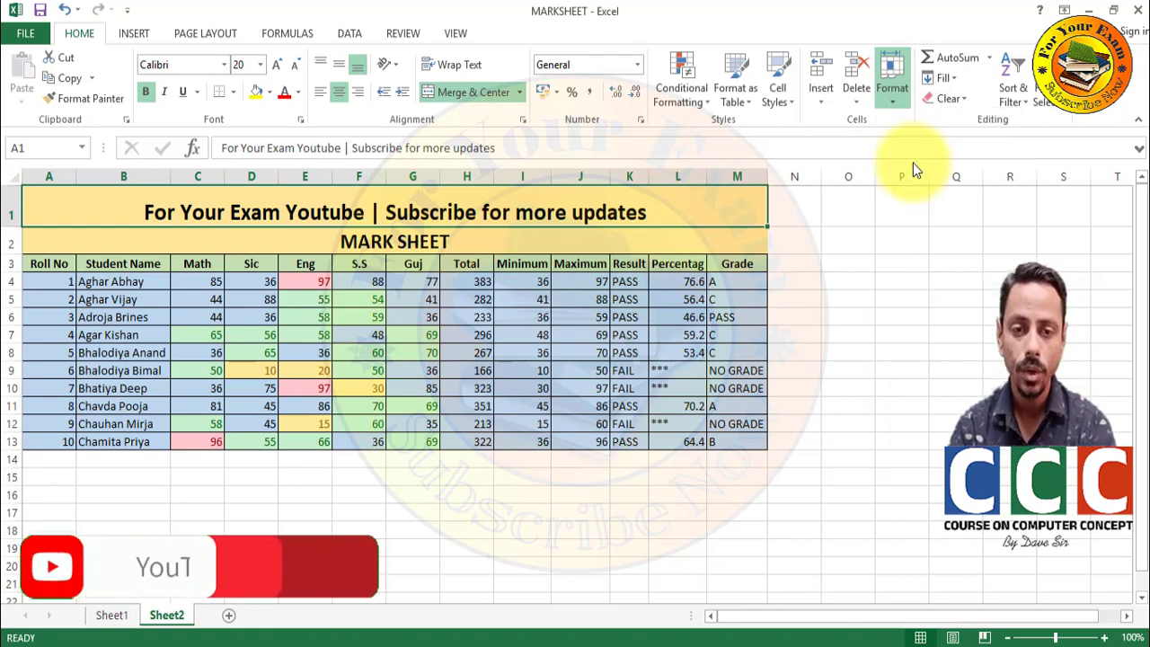
pyautogui.click(889, 103)
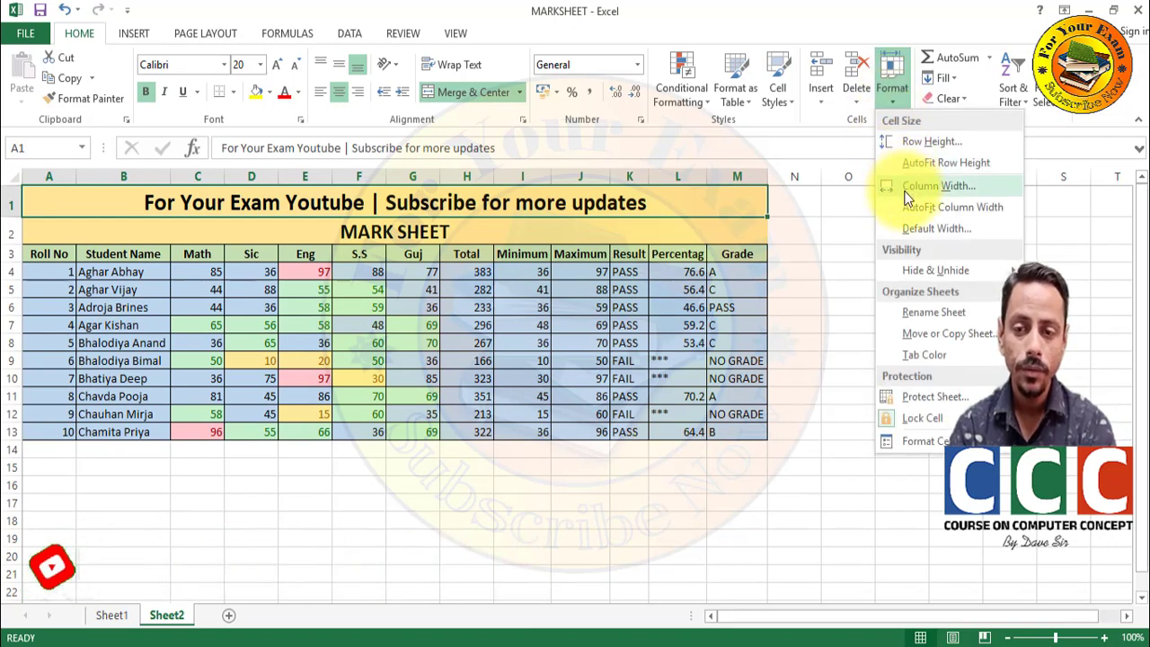
pyautogui.click(198, 253)
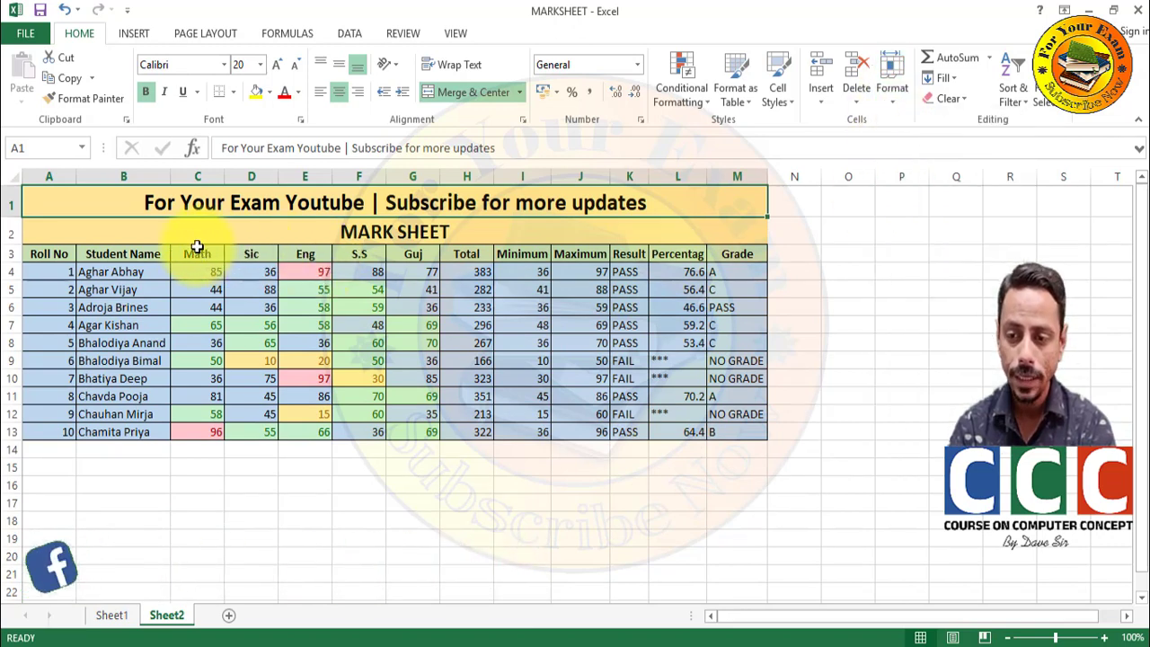
# - Set the Math through Grade columns (C to M) to a column width of 30
pyautogui.moveTo(198, 253); pyautogui.dragTo(721, 424)
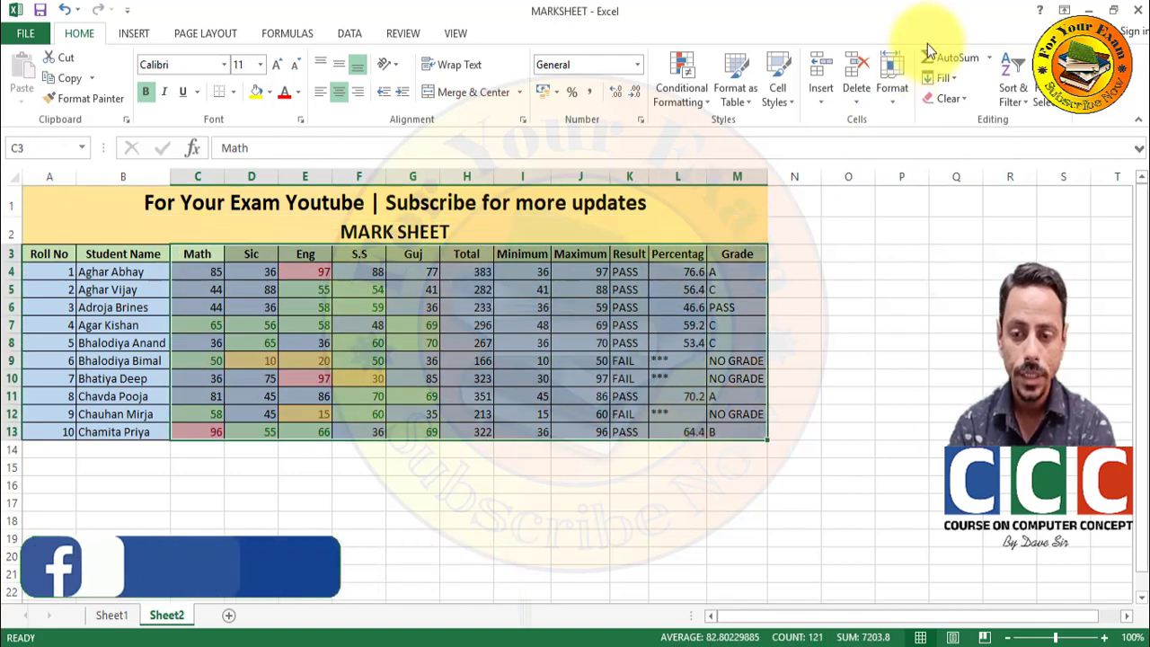
pyautogui.click(878, 89)
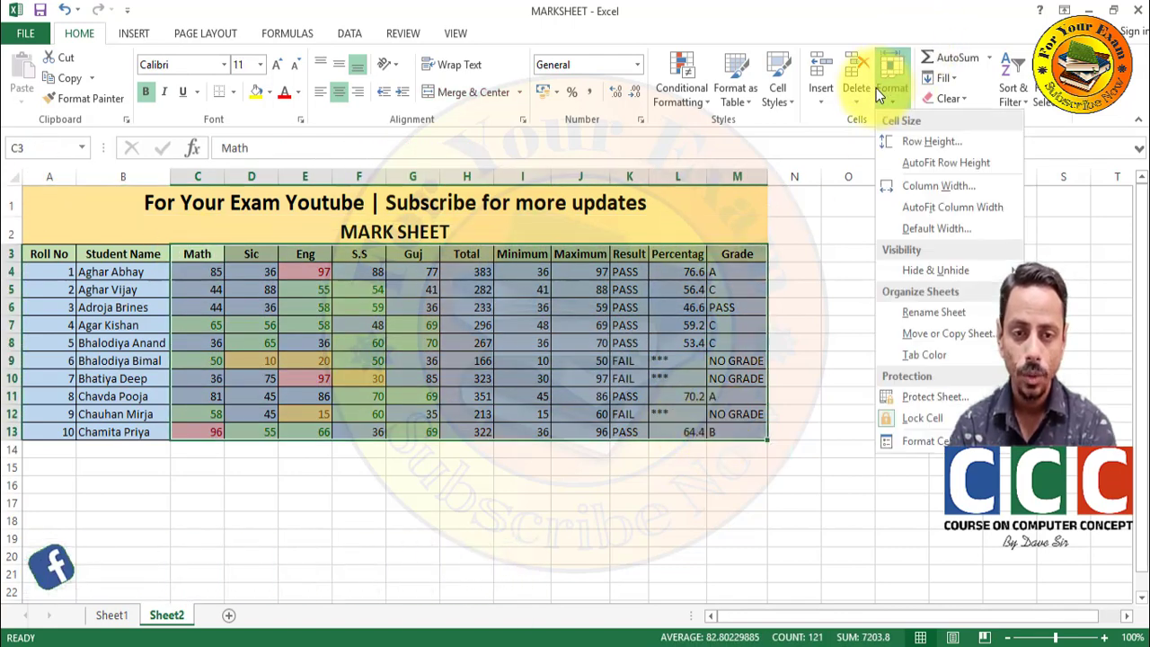
pyautogui.click(915, 185)
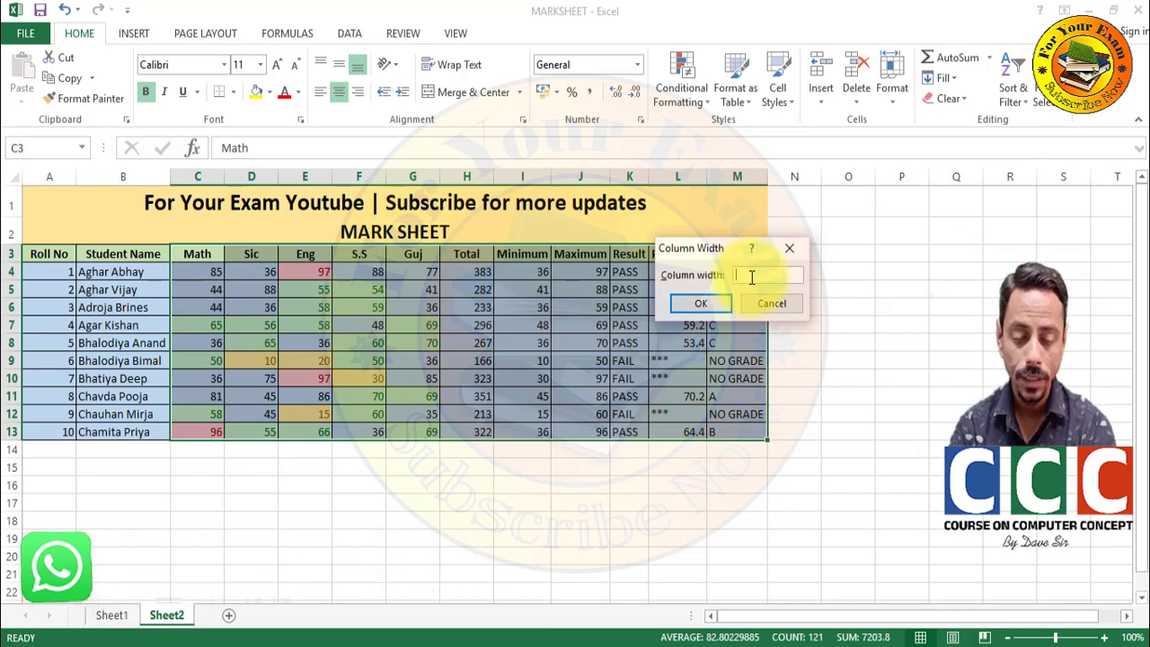
pyautogui.write('3')
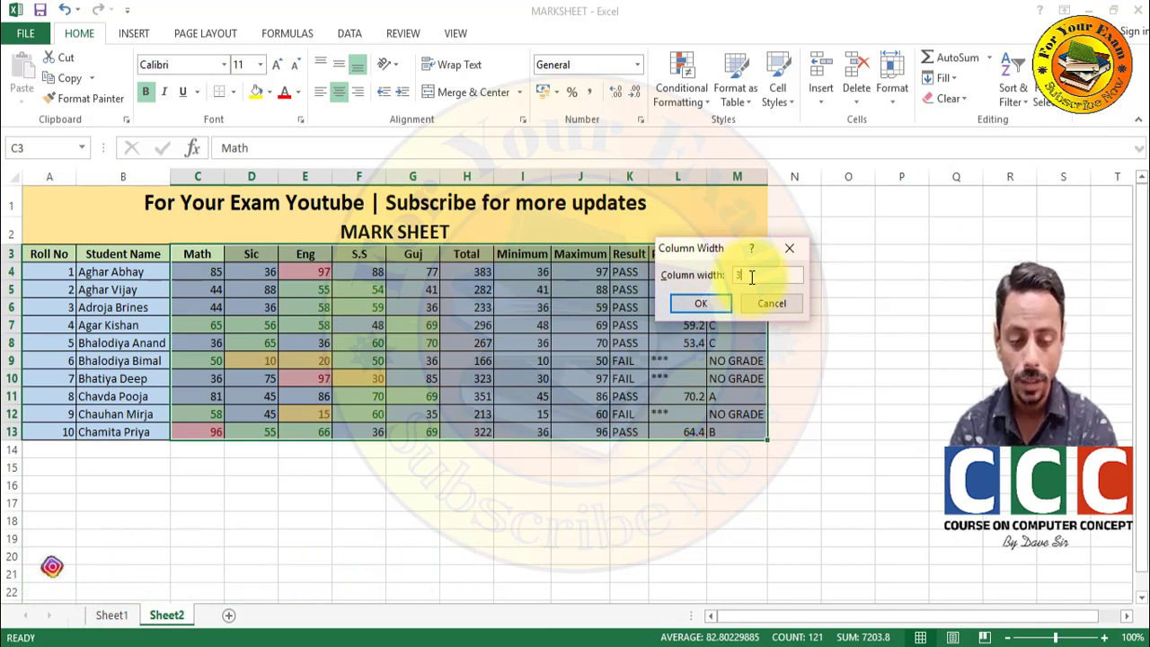
pyautogui.write('0')
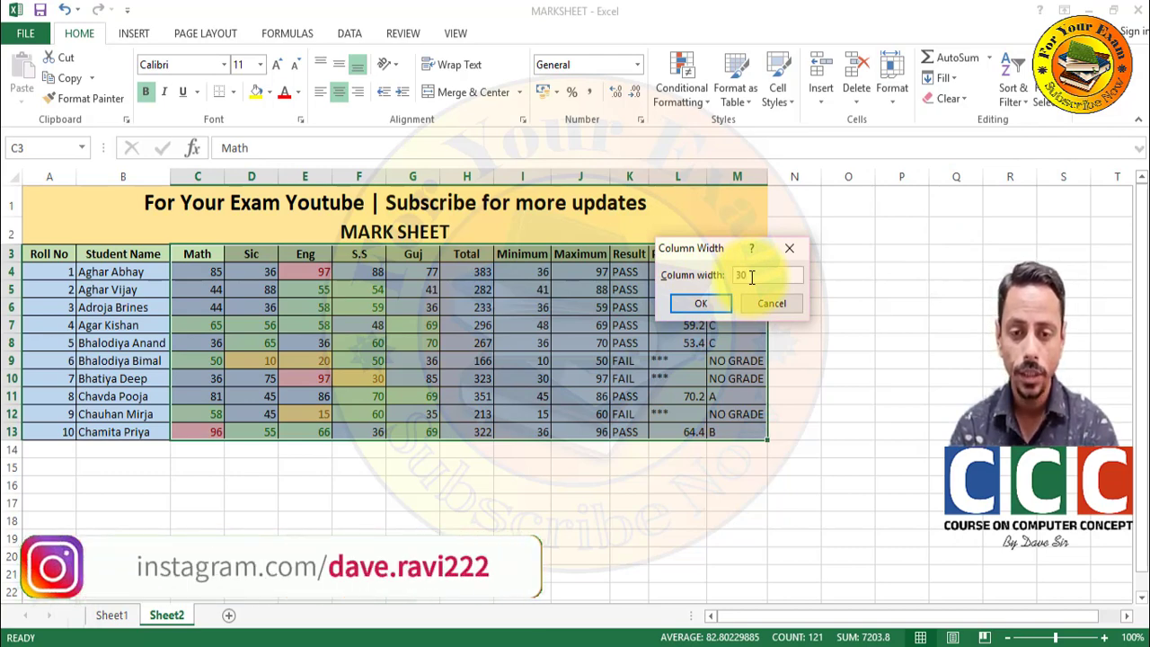
pyautogui.click(700, 302)
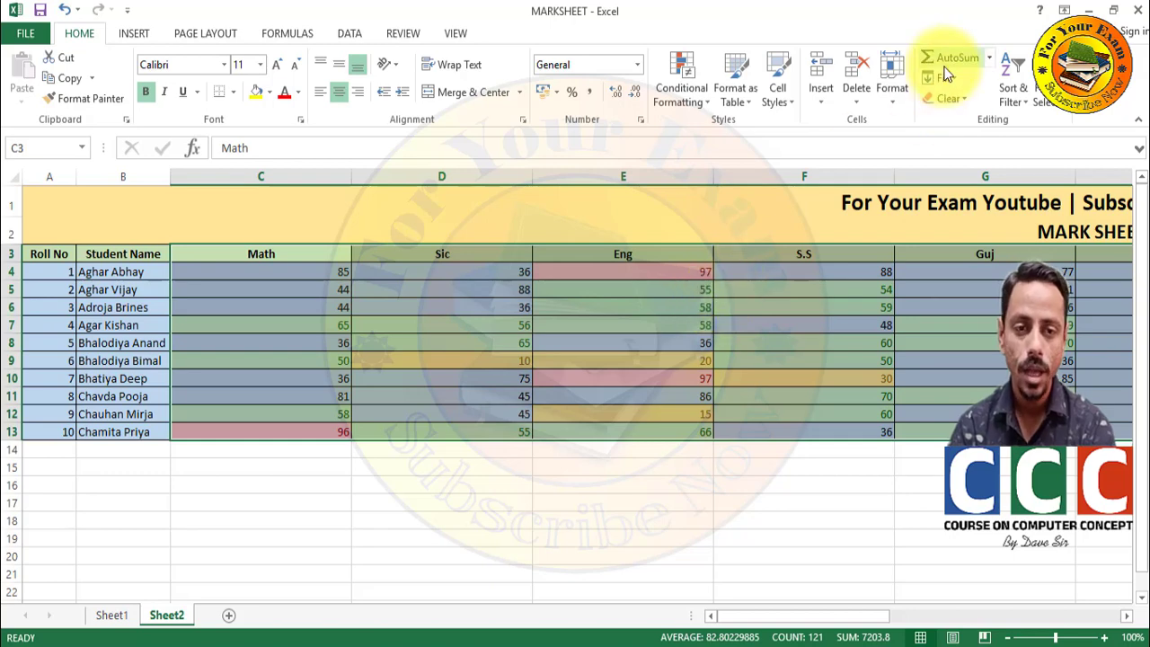
# - AutoFit the Math through Grade columns so each fits its own contents
pyautogui.click(902, 95)
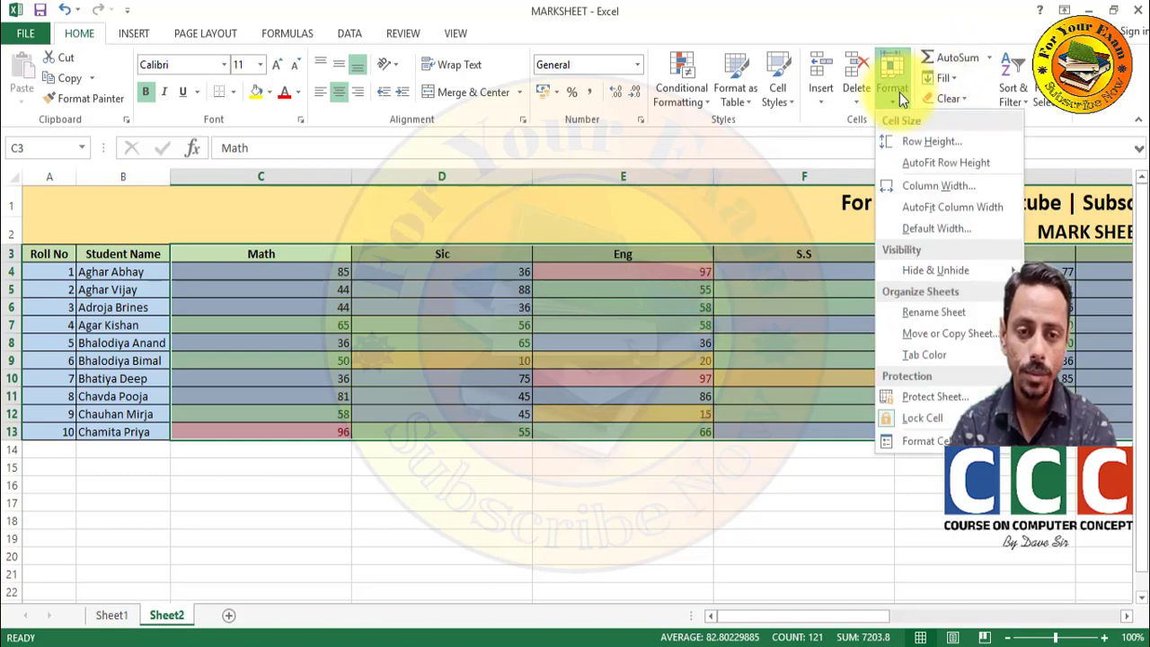
pyautogui.click(927, 210)
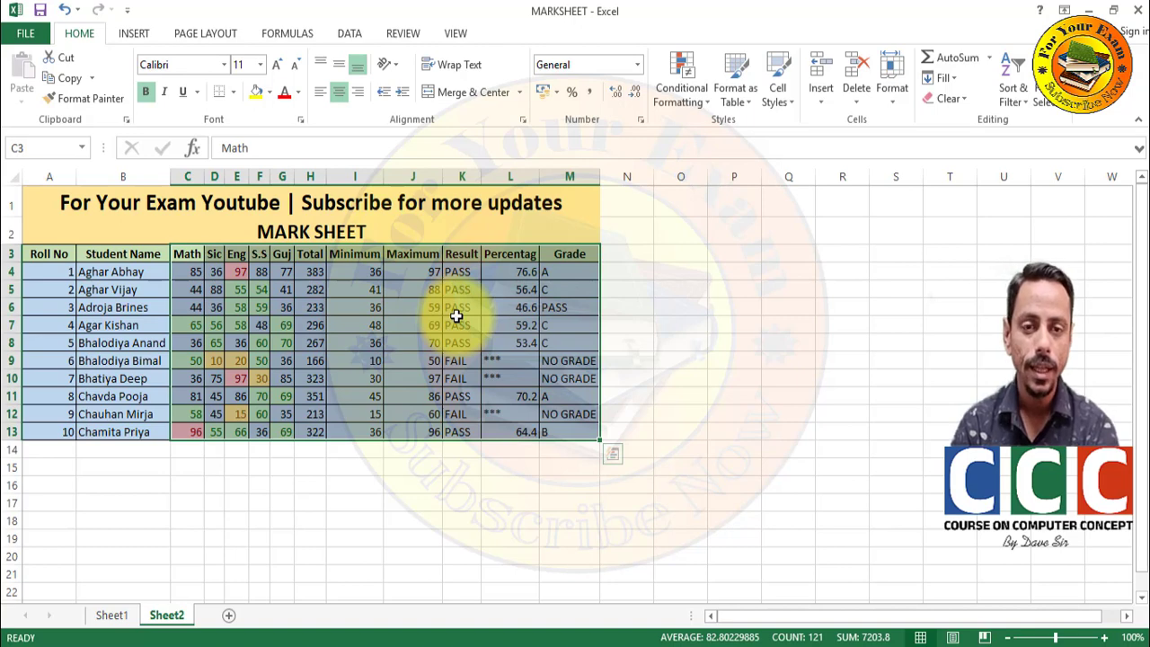
pyautogui.click(889, 87)
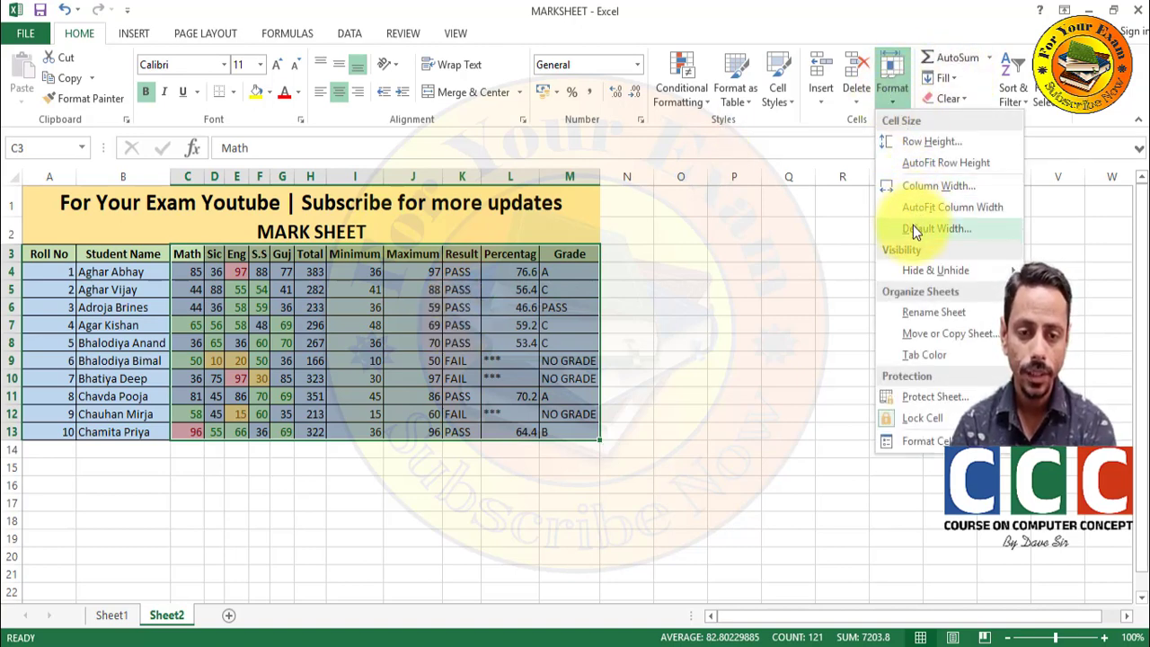
pyautogui.moveTo(925, 270)
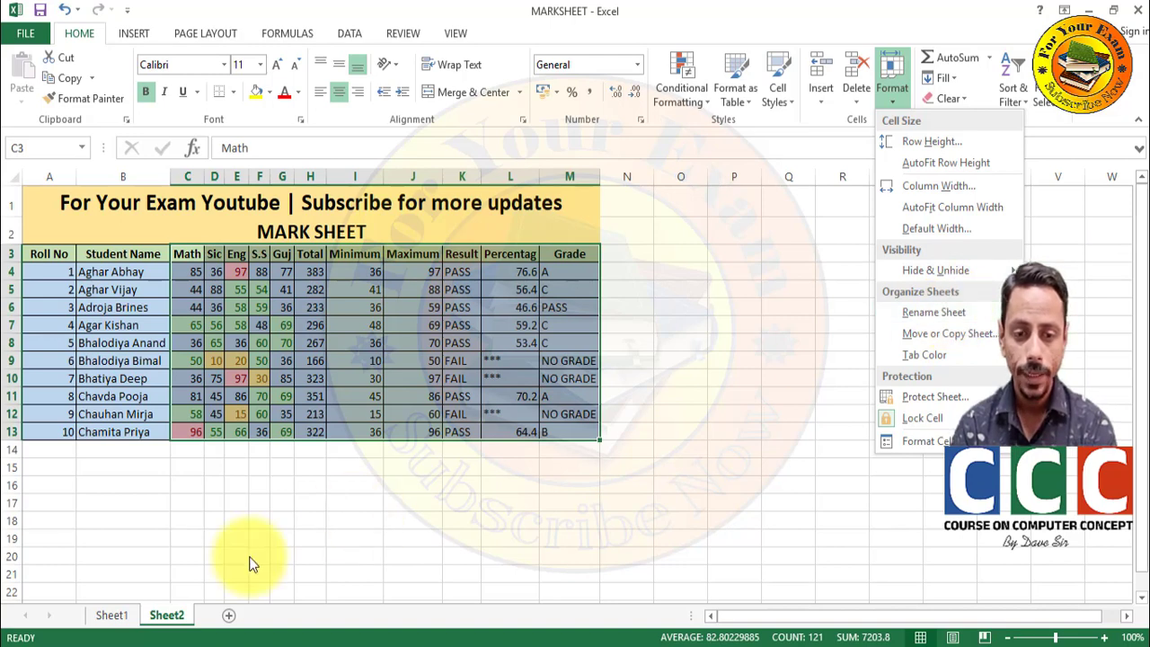
# - Rename the Sheet2 worksheet to 'Marksheet'
pyautogui.click(937, 314)
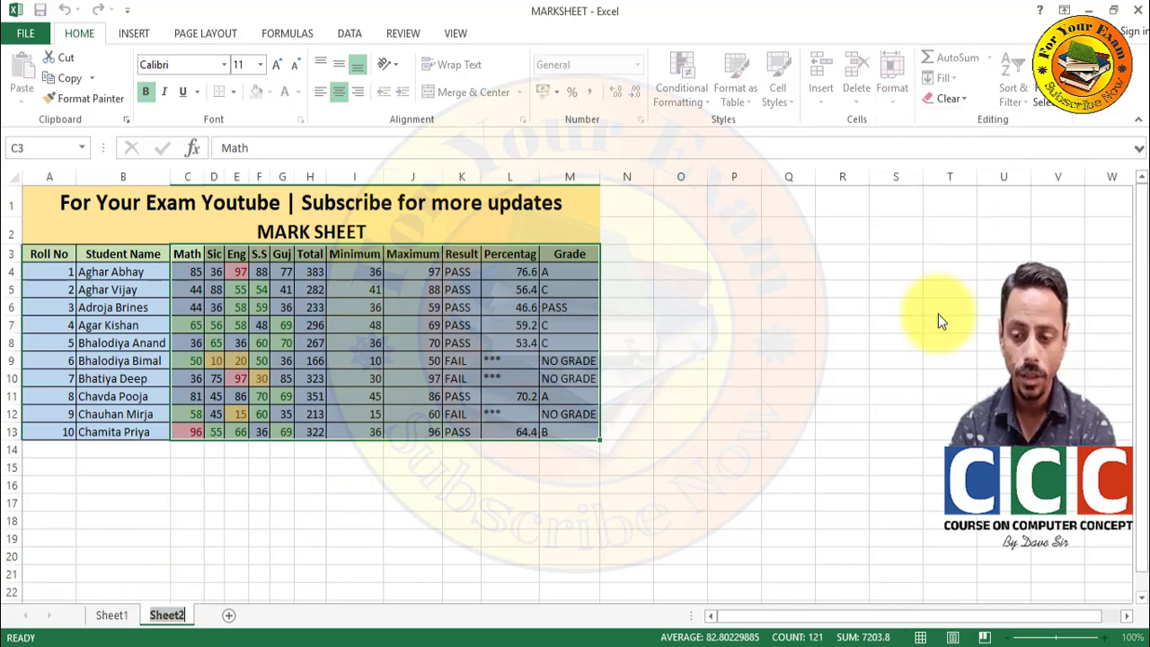
pyautogui.write('Ma')
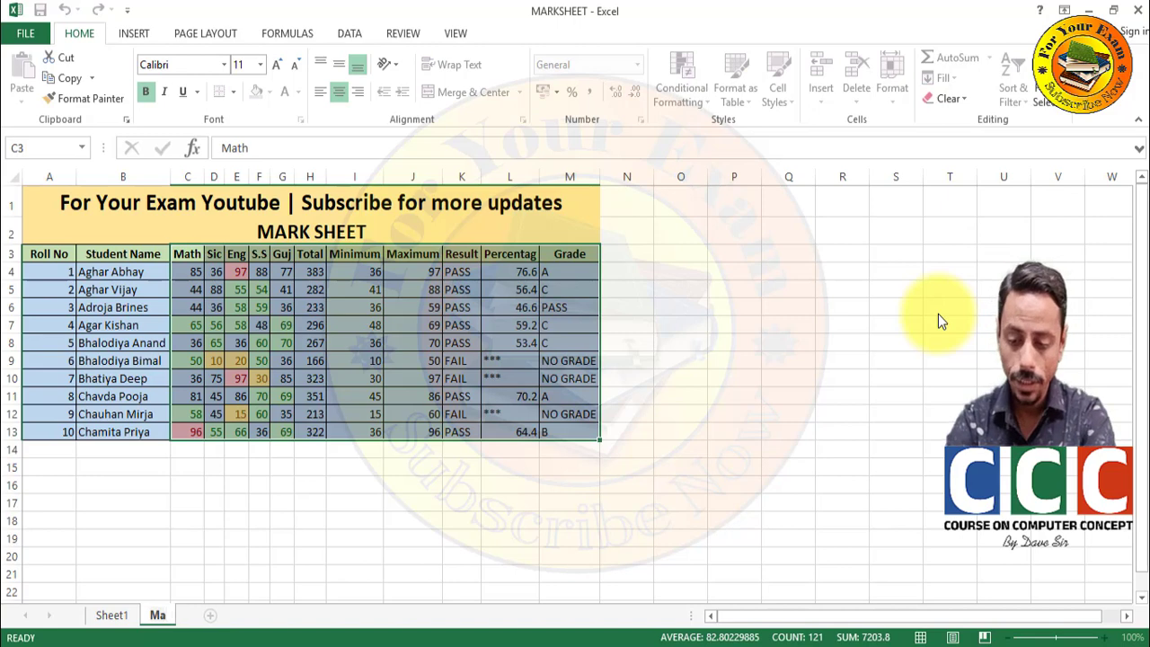
pyautogui.write('rkshe')
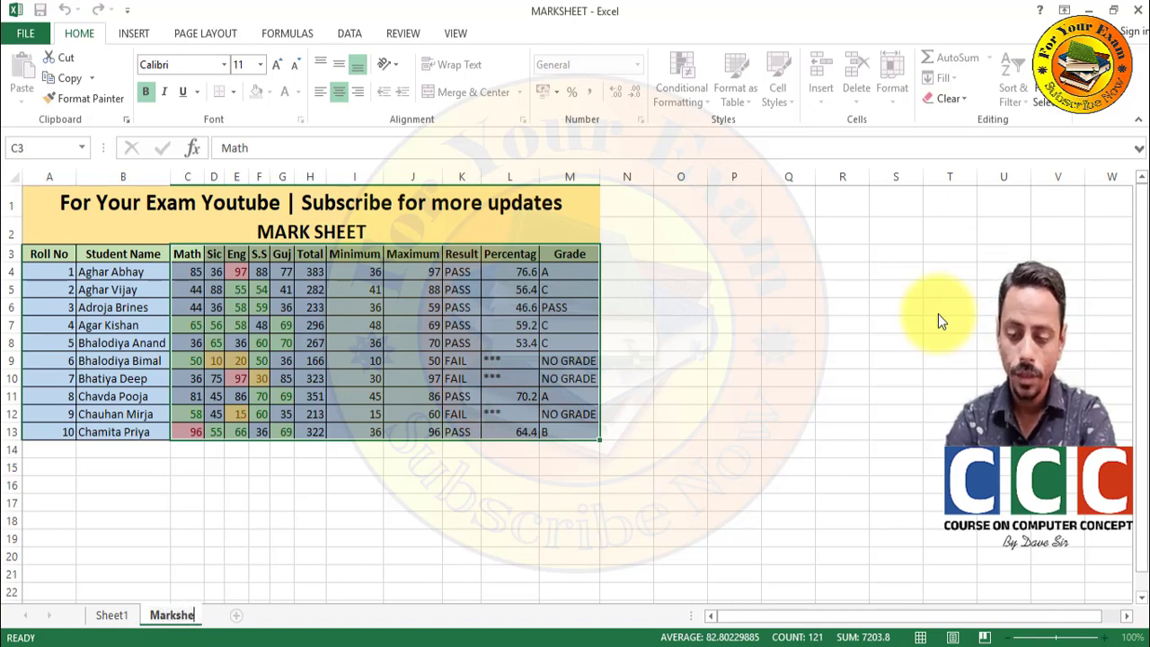
pyautogui.write('et')
pyautogui.press('Return')
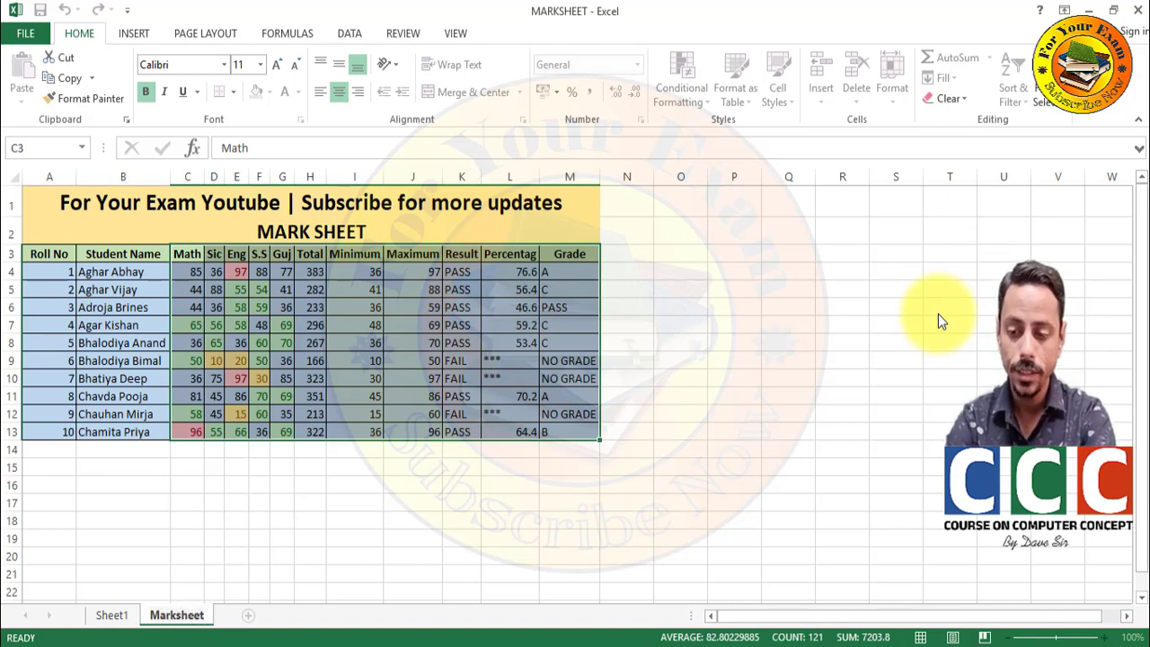
pyautogui.click(795, 345)
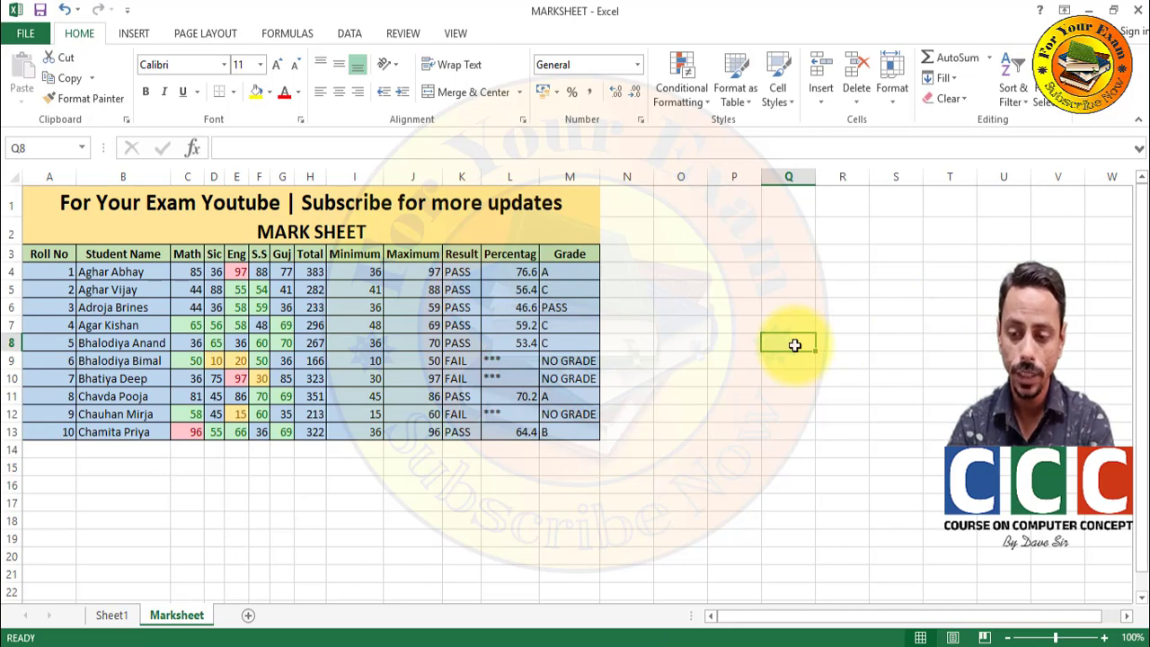
# - Leave the Move or Copy and Tab Color options unchanged, then display Sheet1
pyautogui.click(881, 101)
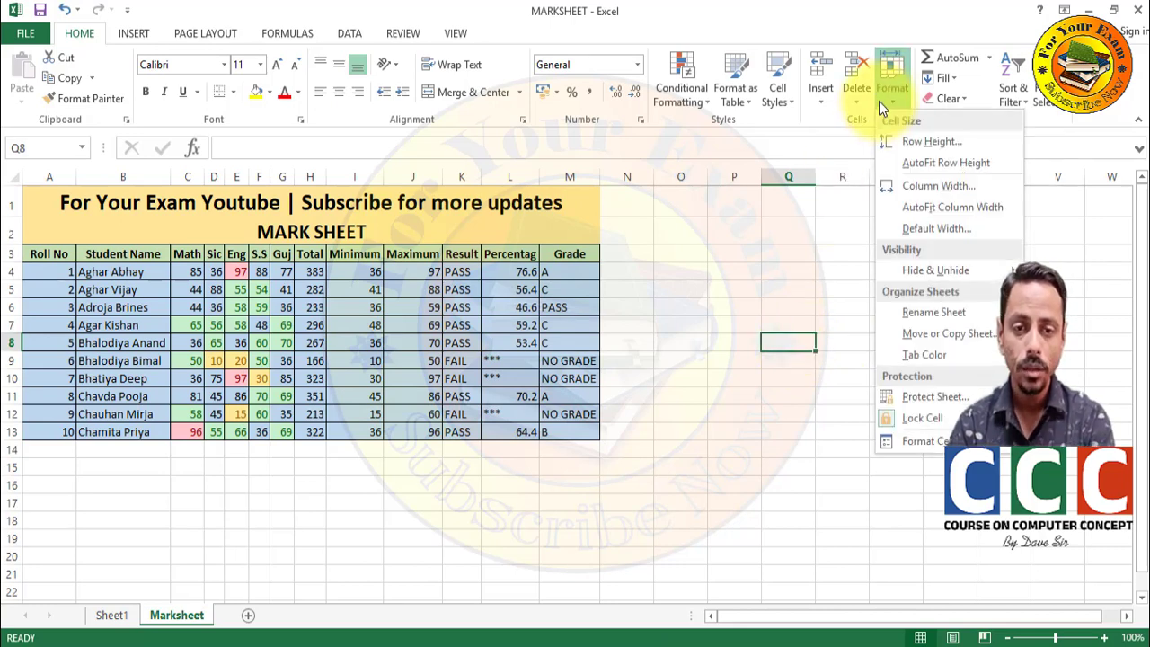
pyautogui.click(909, 342)
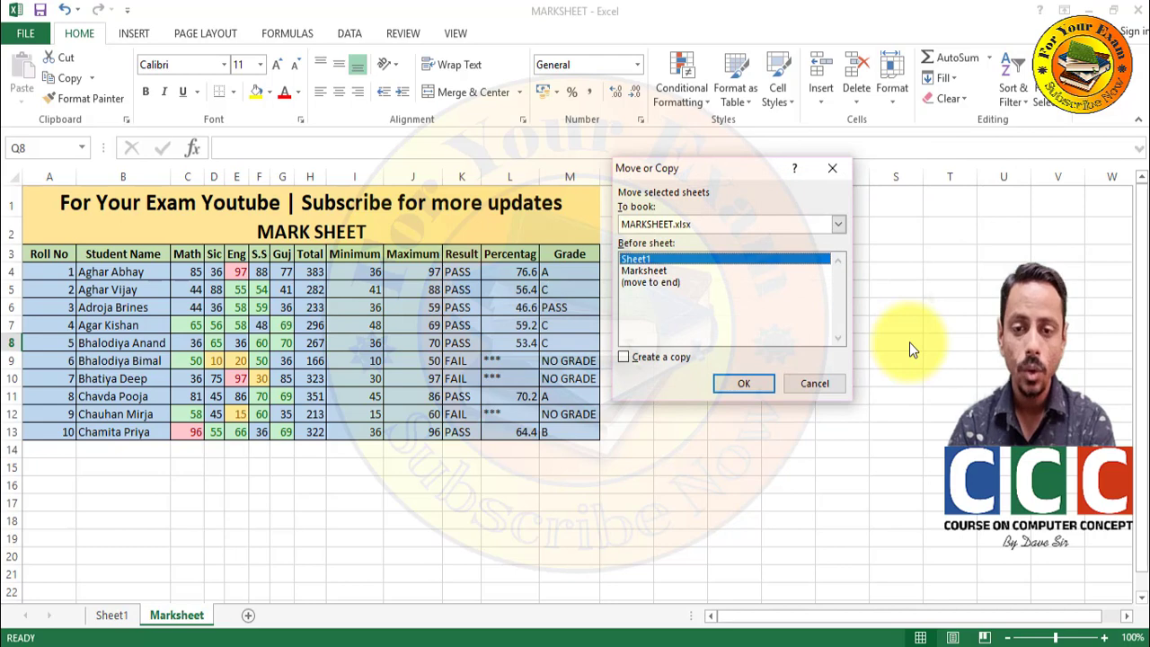
pyautogui.click(797, 387)
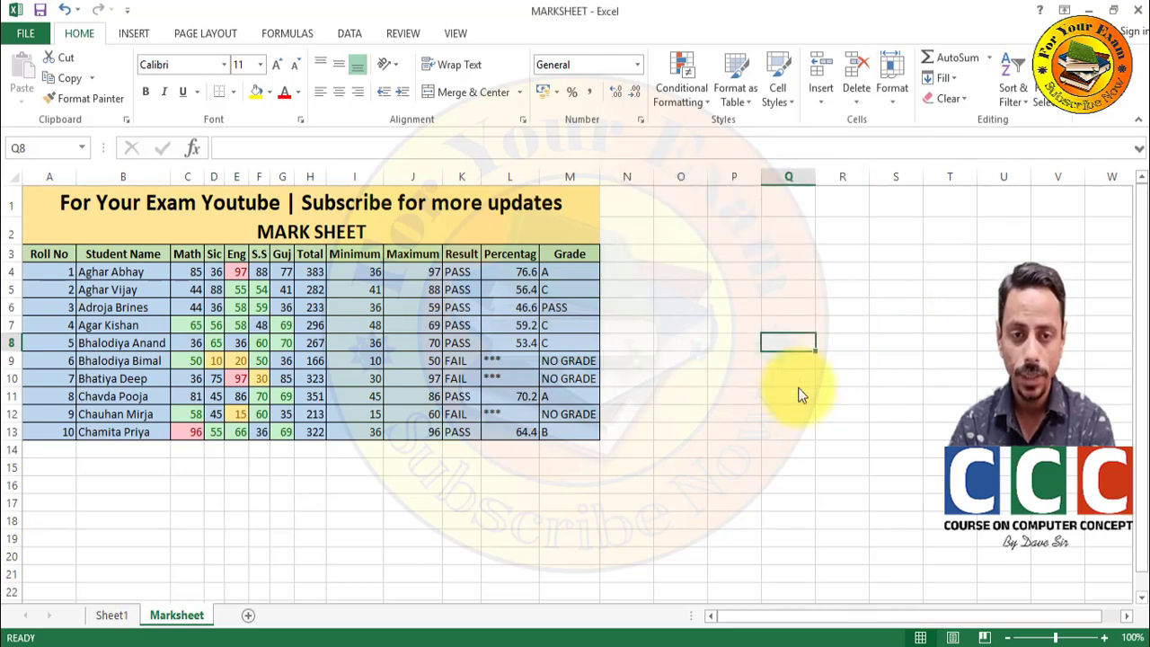
pyautogui.click(879, 105)
pyautogui.moveTo(898, 358)
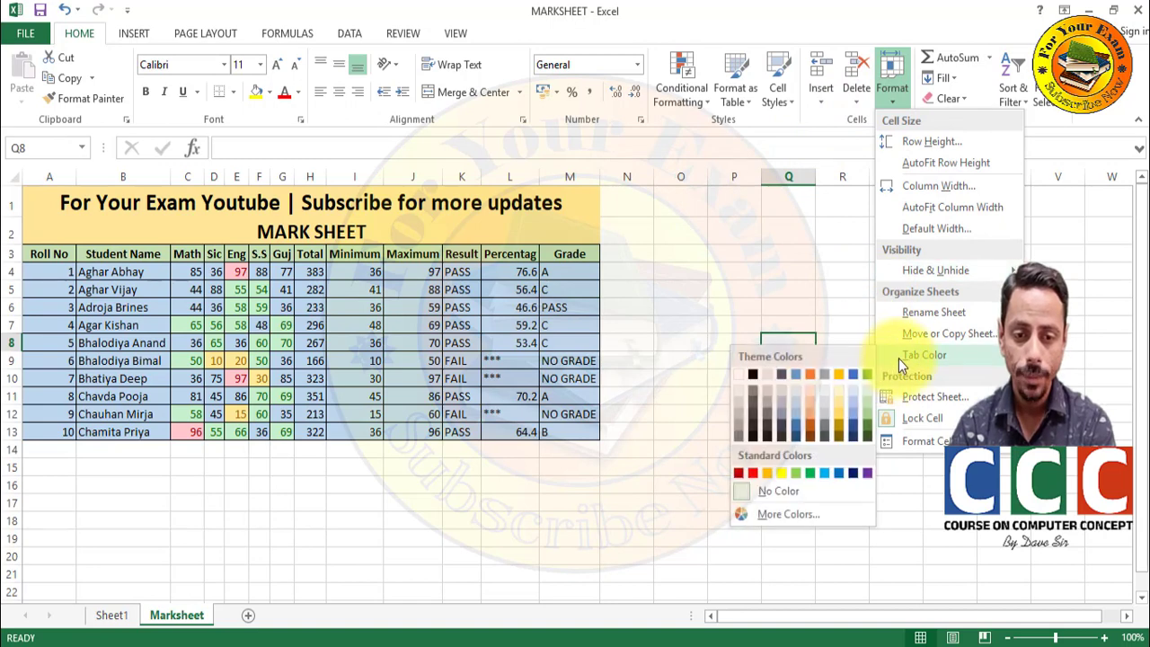
pyautogui.click(797, 378)
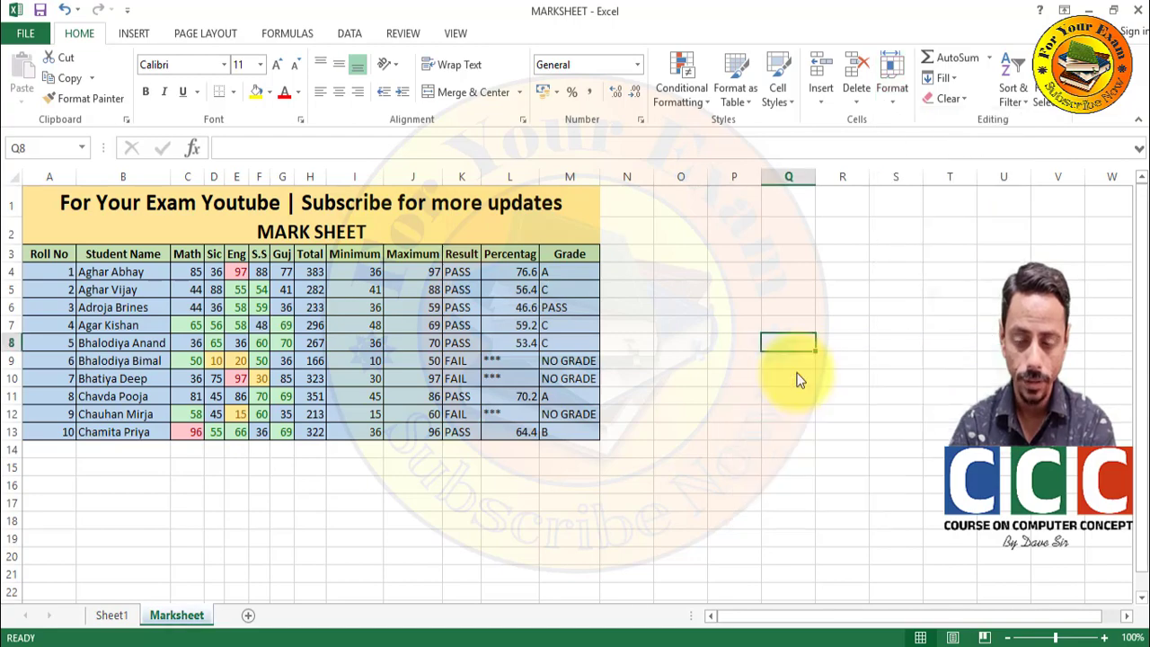
pyautogui.click(116, 618)
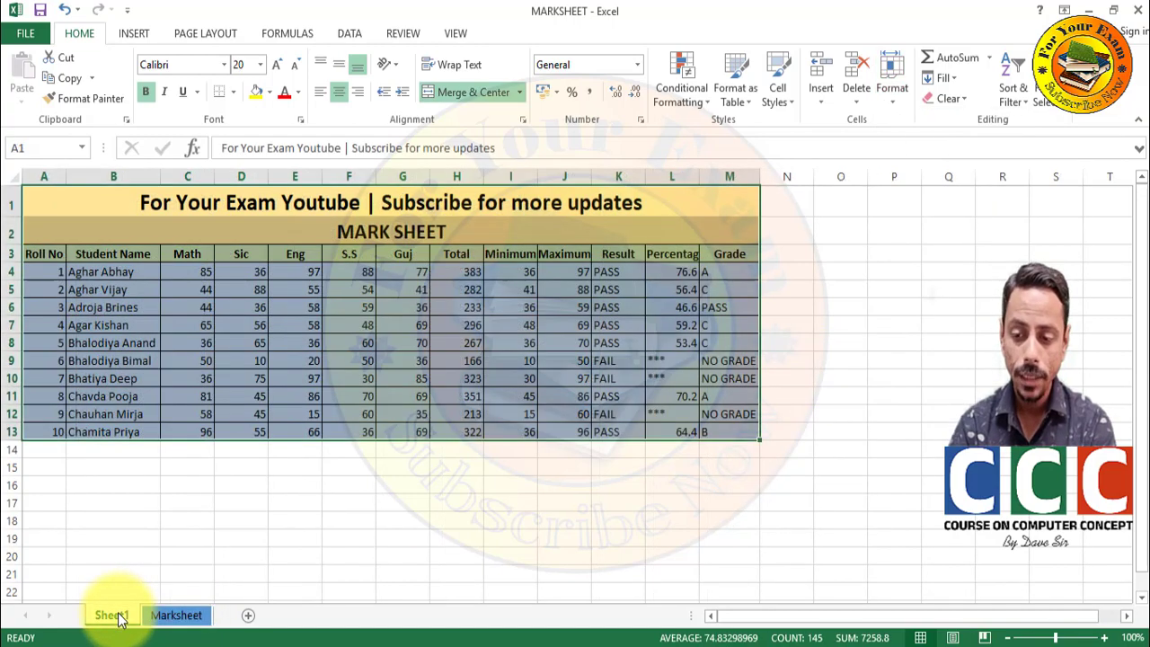
# - Return to the Marksheet sheet without changing any formatting
pyautogui.click(166, 618)
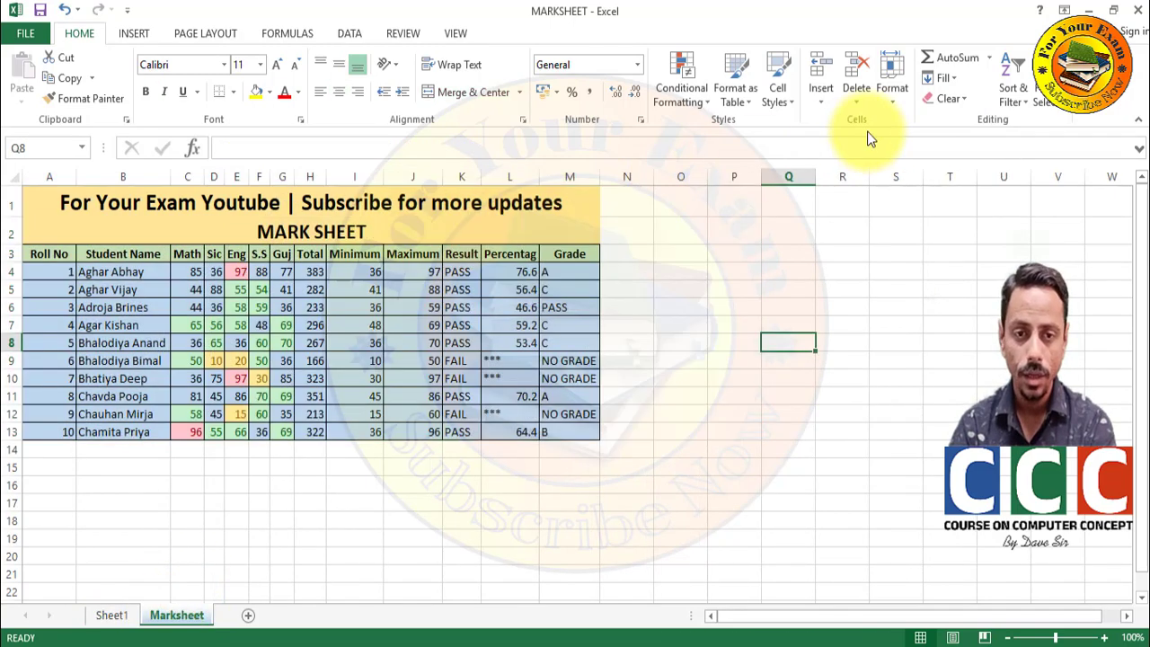
pyautogui.click(889, 94)
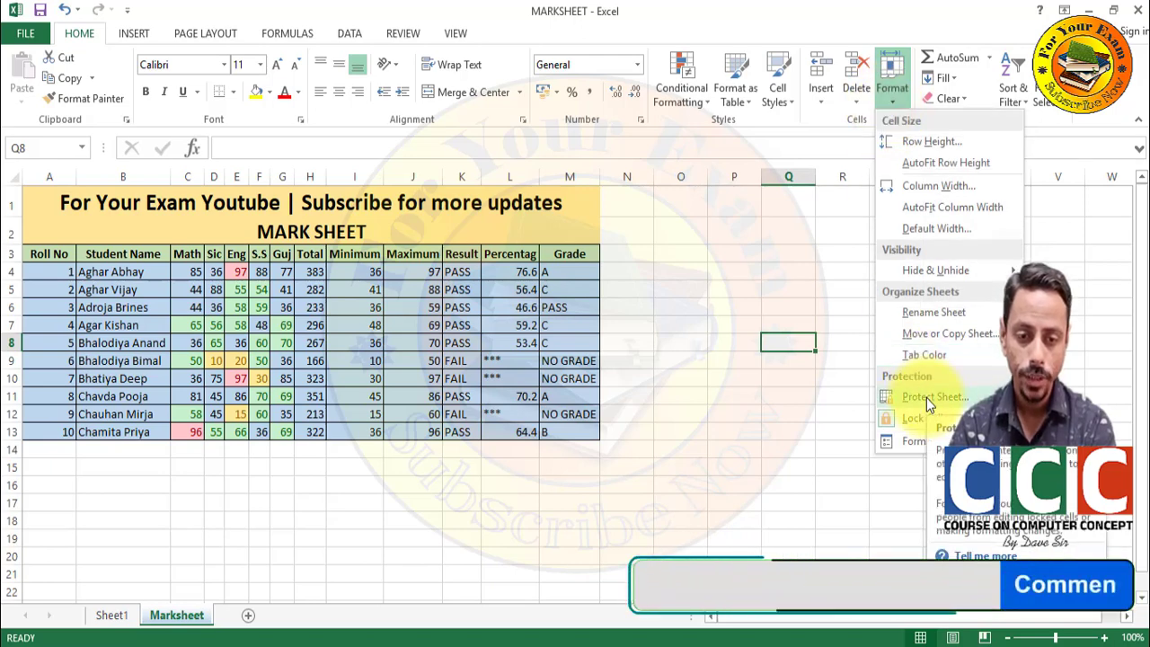
pyautogui.click(644, 459)
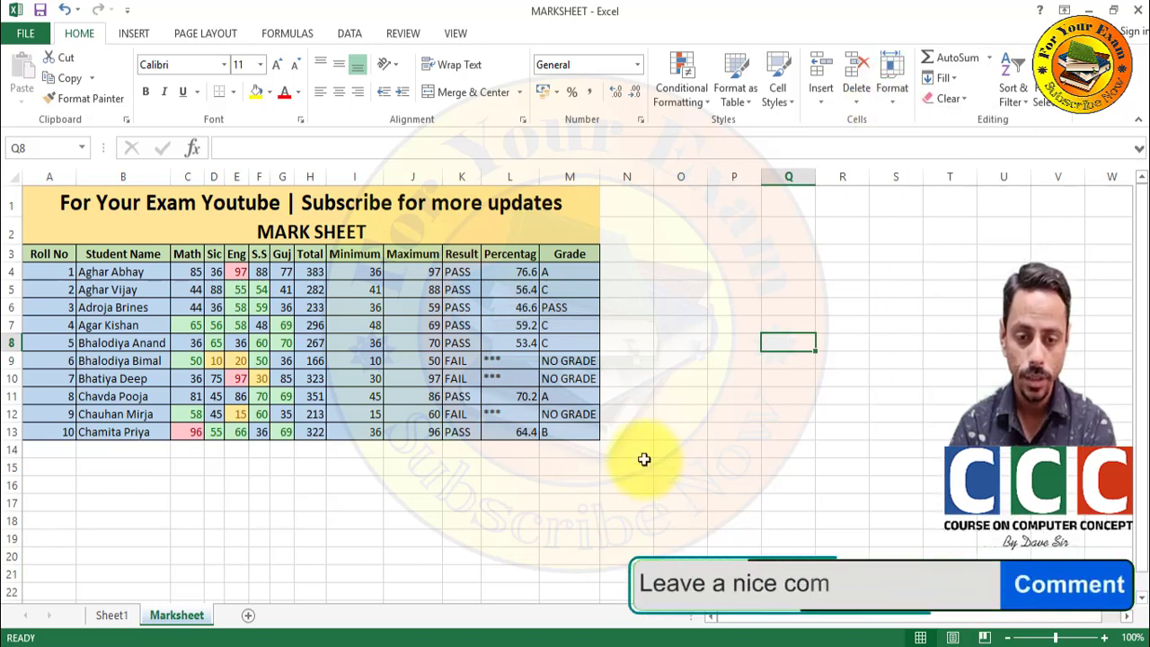
pyautogui.click(657, 213)
pyautogui.click(663, 296)
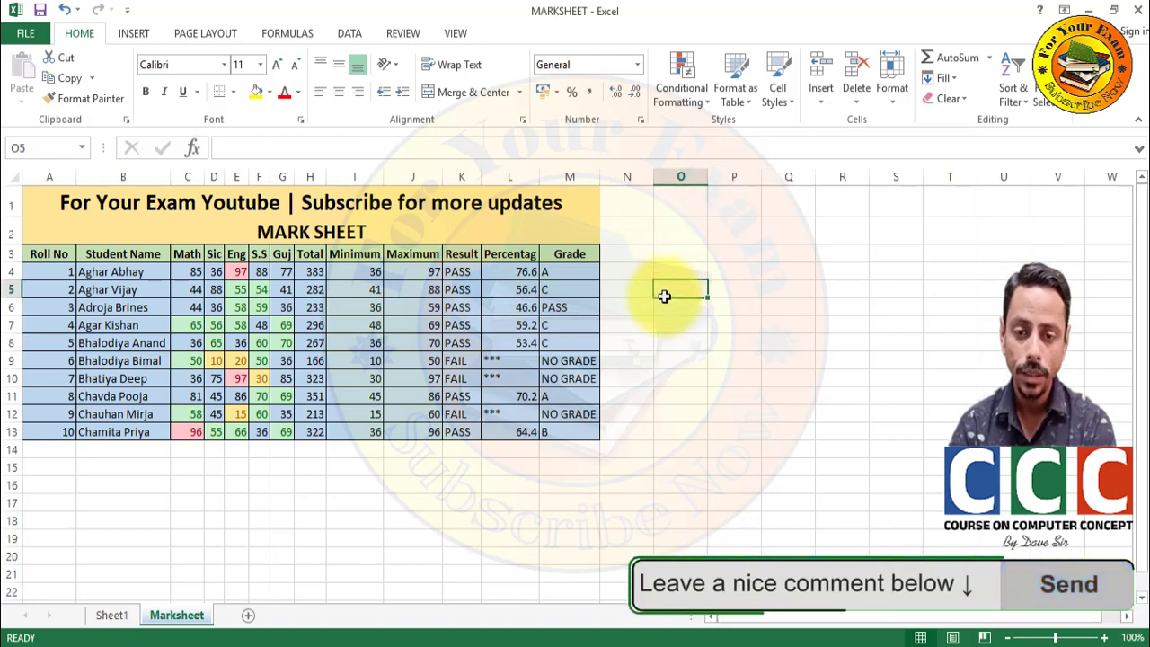
pyautogui.click(259, 503)
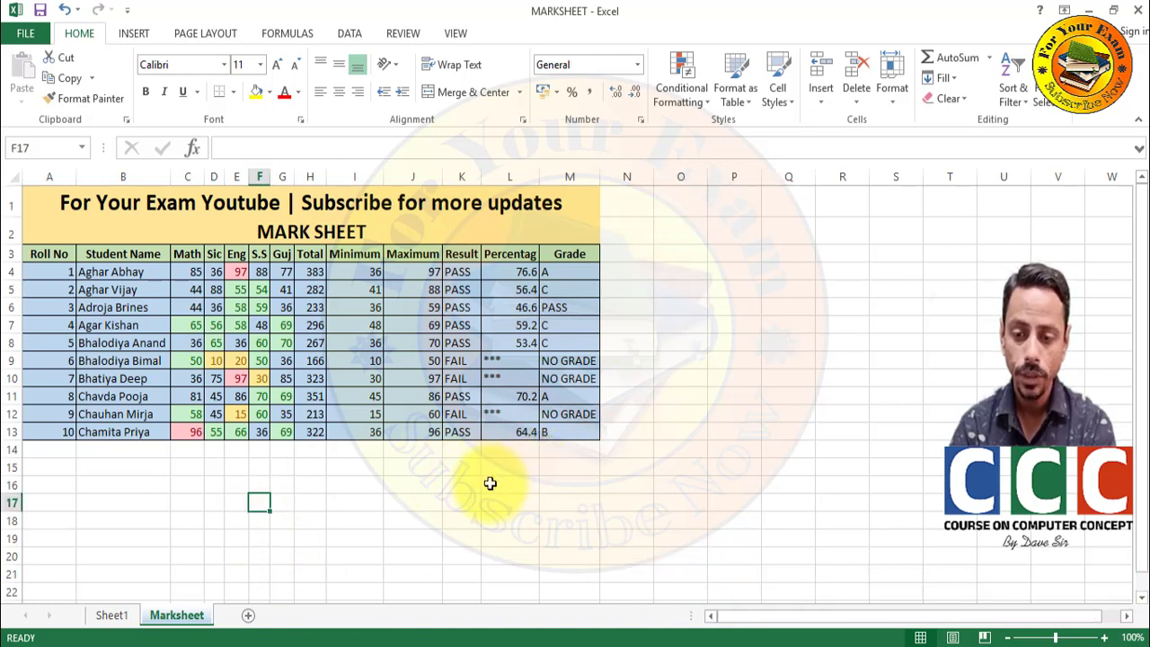
# - Enter the word 'excel' in cell L16 below the table
pyautogui.click(489, 483)
pyautogui.write('excel')
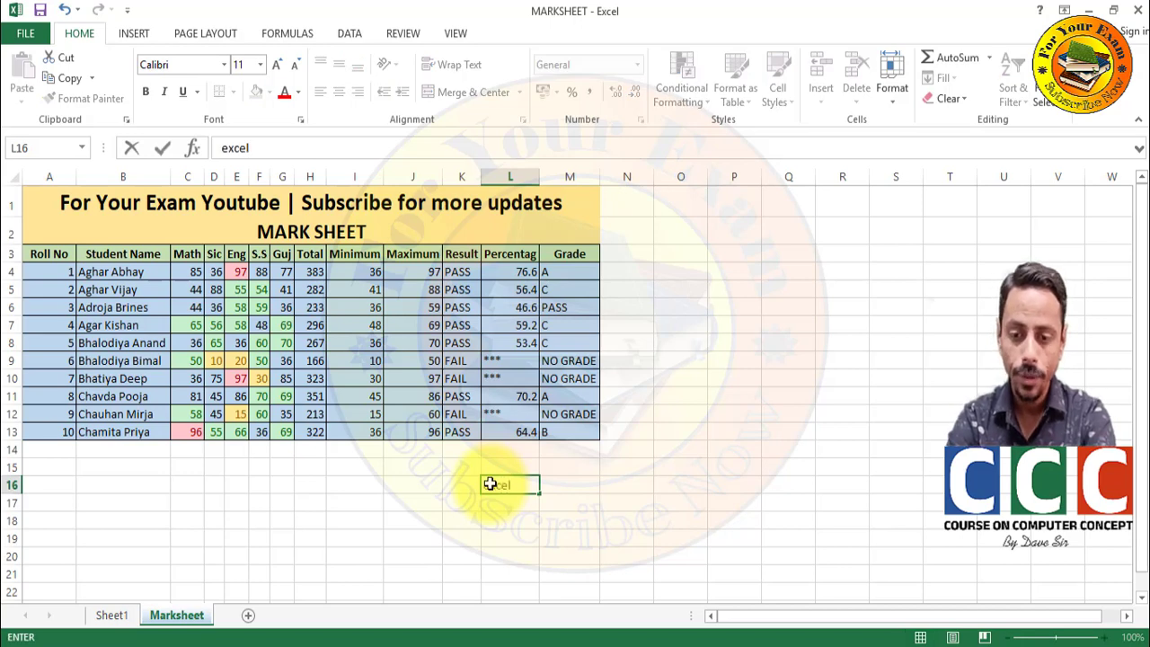
pyautogui.press('Return')
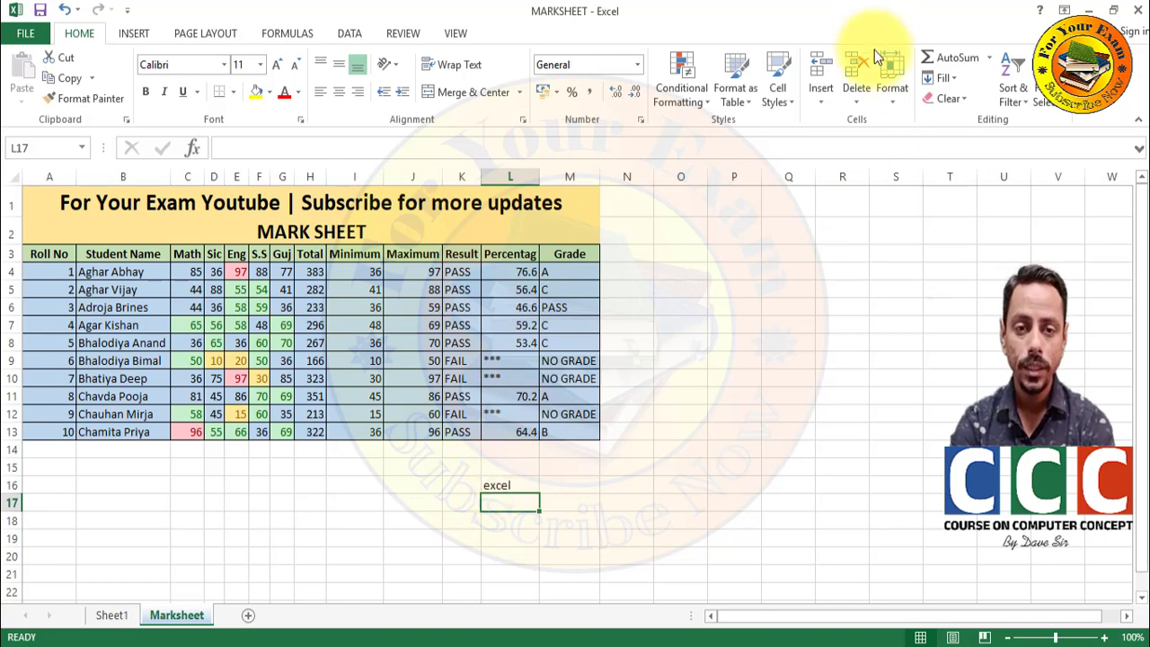
pyautogui.click(883, 73)
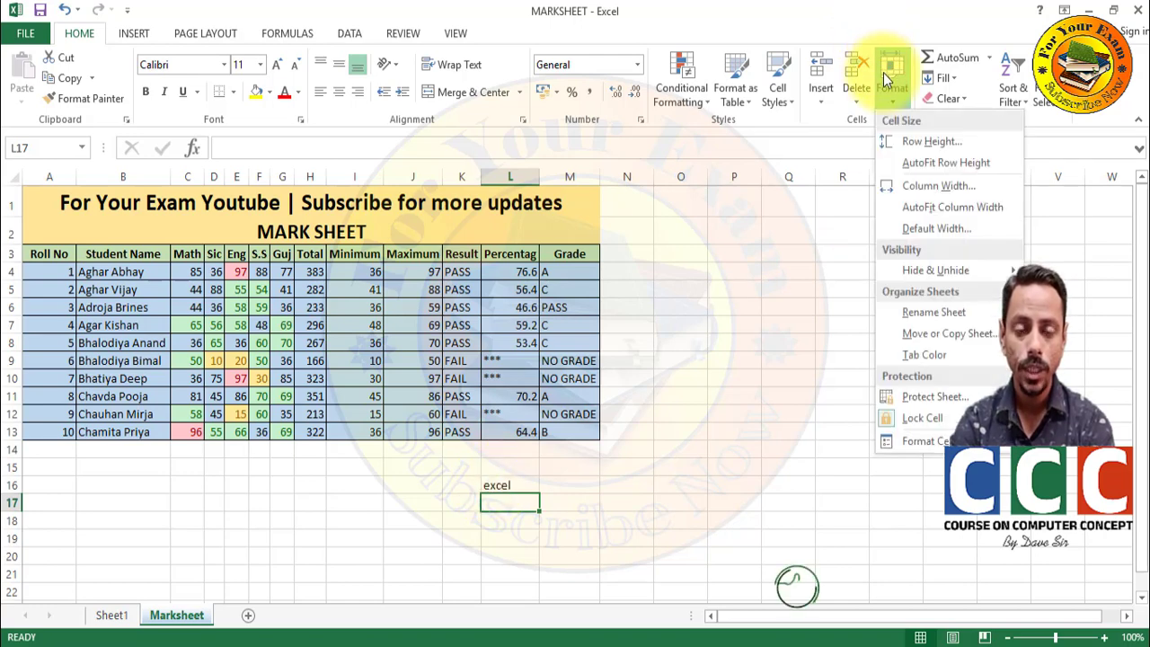
# - Protect the Marksheet sheet with a password, entering it twice to confirm
pyautogui.click(912, 405)
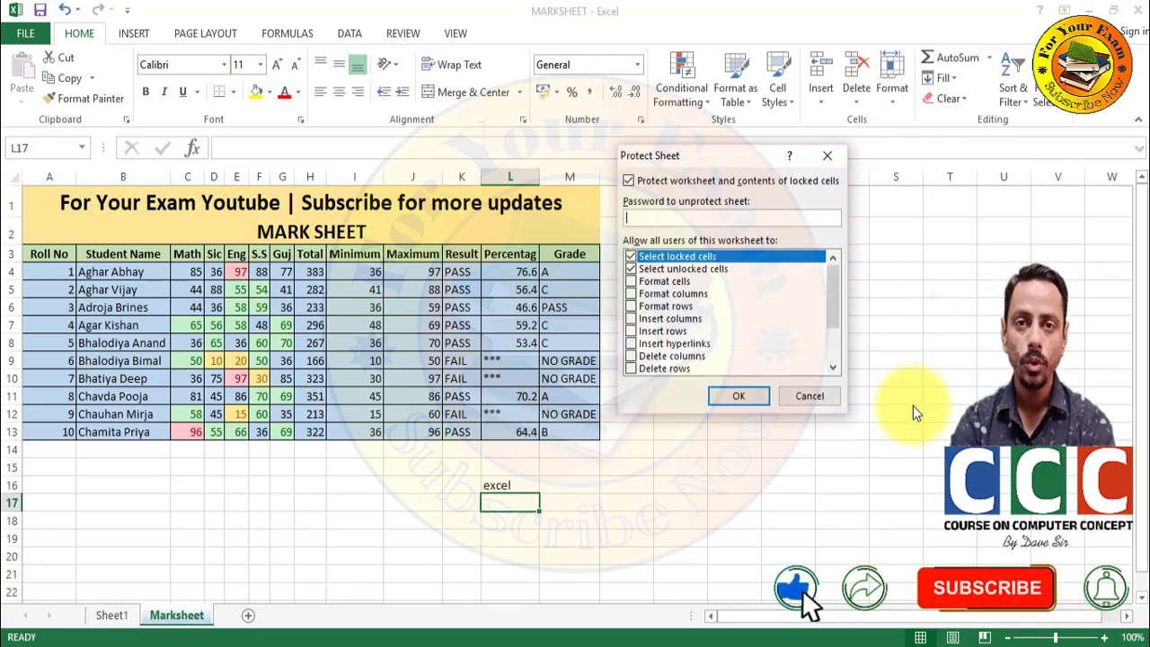
pyautogui.write('••')
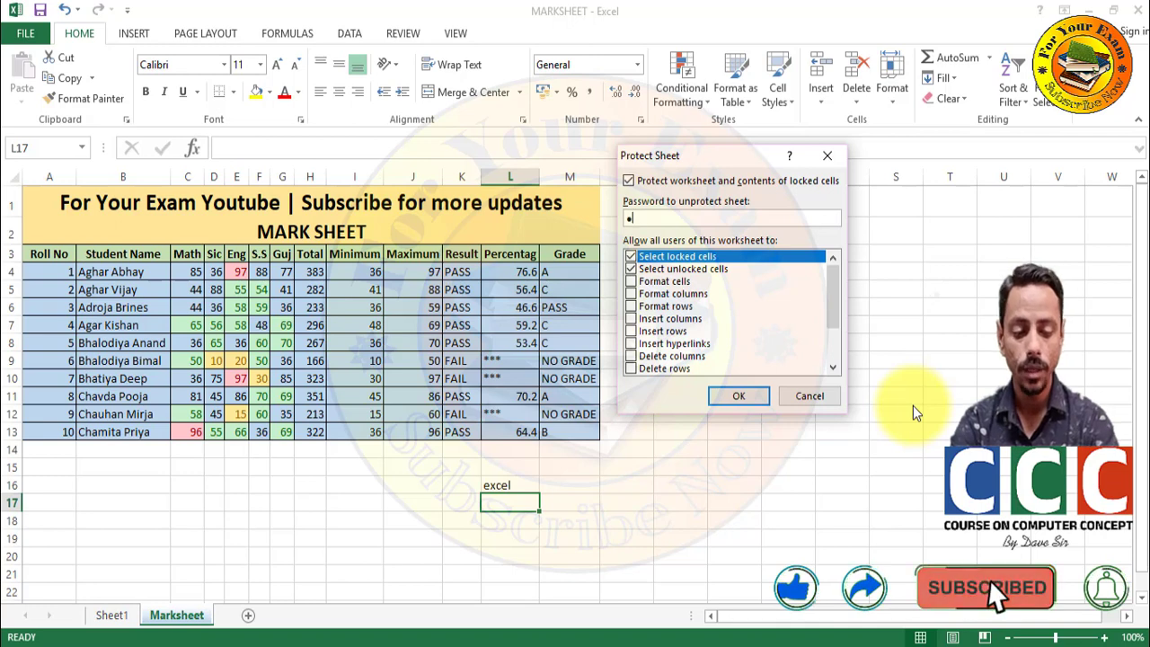
pyautogui.write('•')
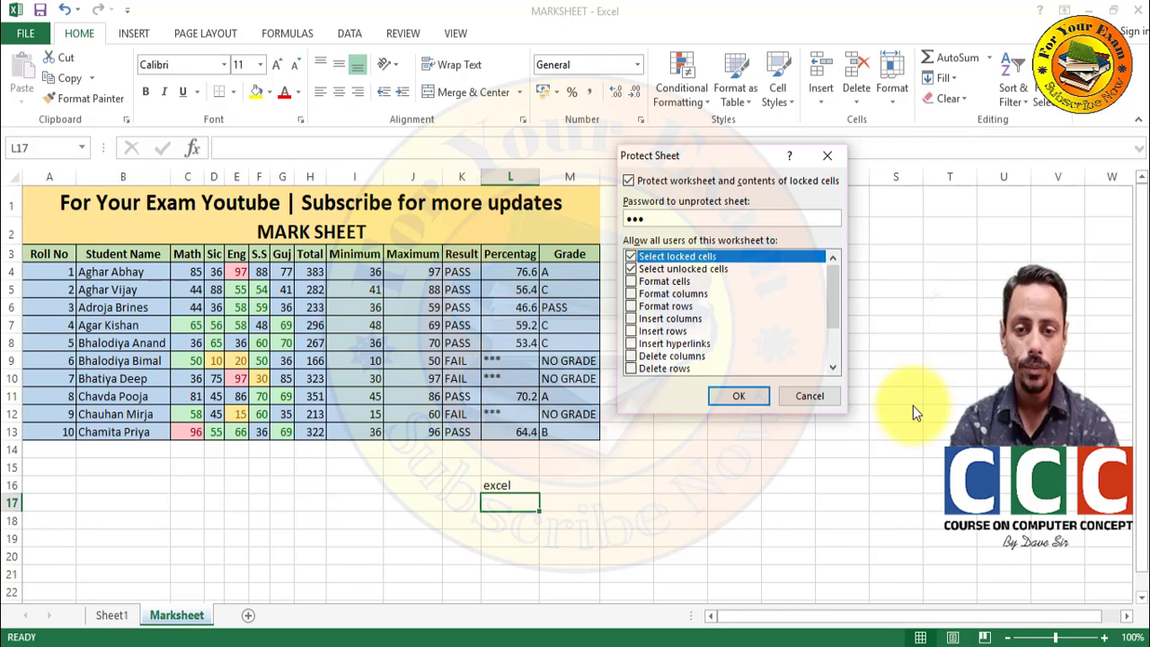
pyautogui.press('Return')
pyautogui.write('123')
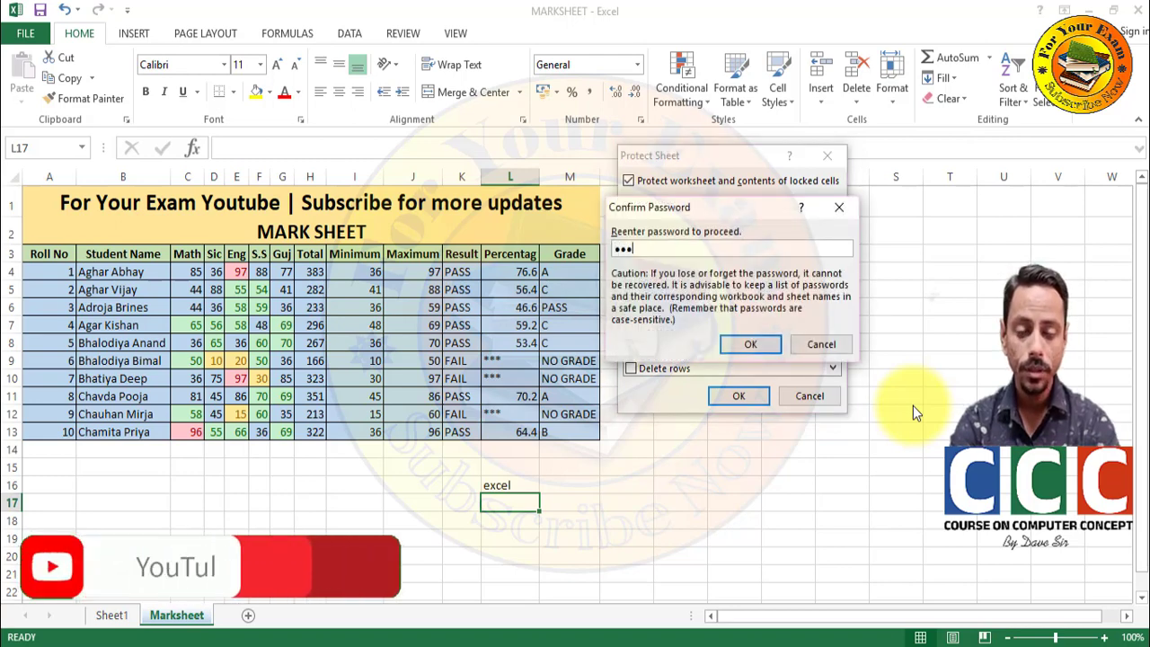
pyautogui.press('Return')
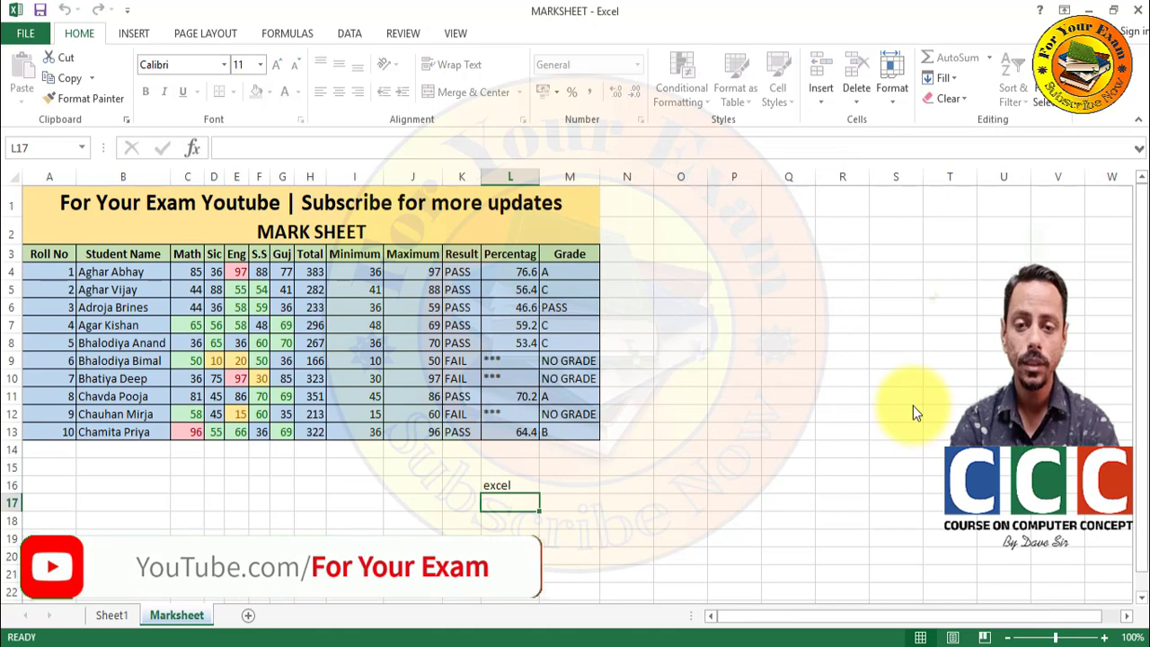
# - Try editing an empty cell and the L7 percentage formula, dismissing each protected-sheet warning
pyautogui.click(727, 325)
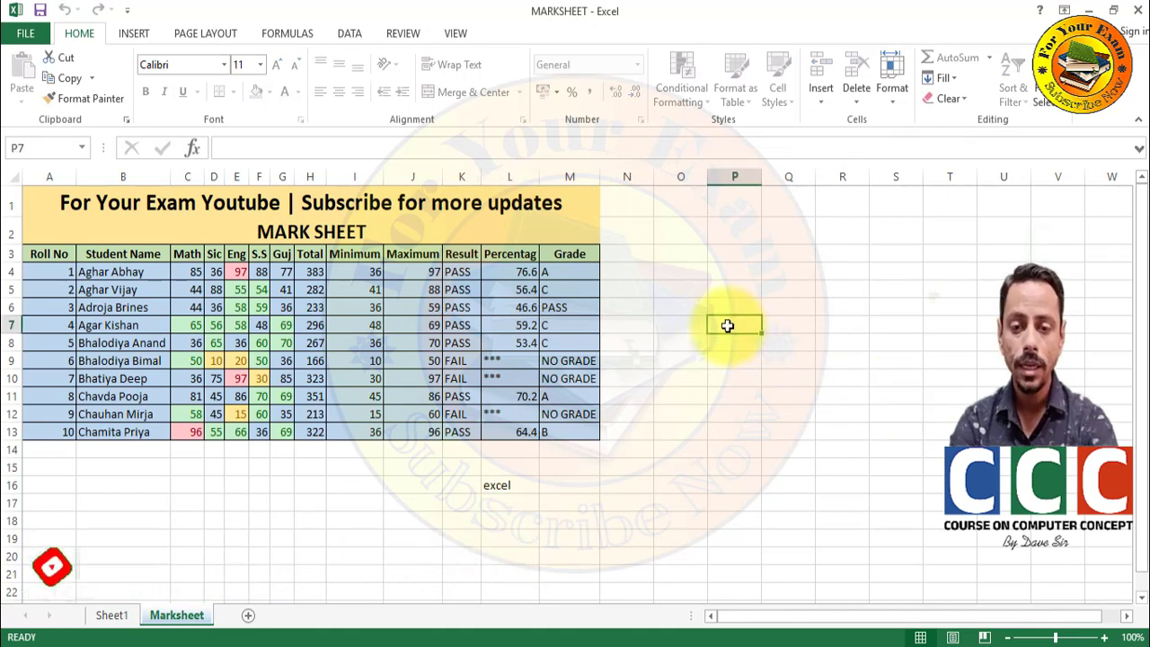
pyautogui.doubleClick(727, 326)
pyautogui.press('Return')
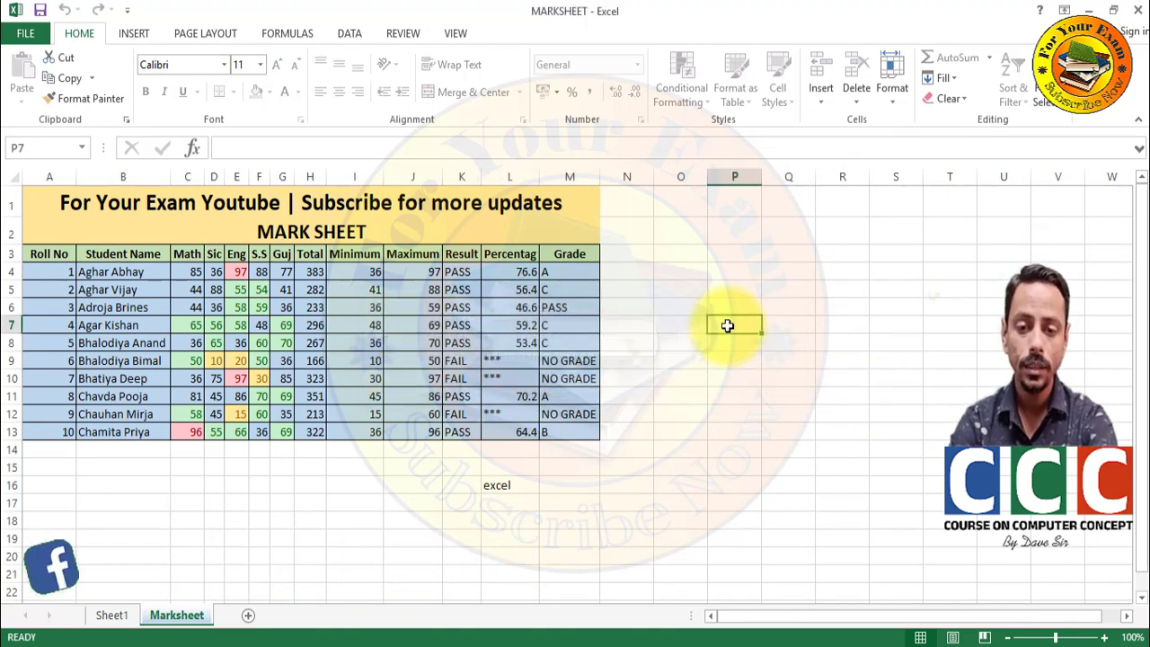
pyautogui.doubleClick(728, 326)
pyautogui.press('Return')
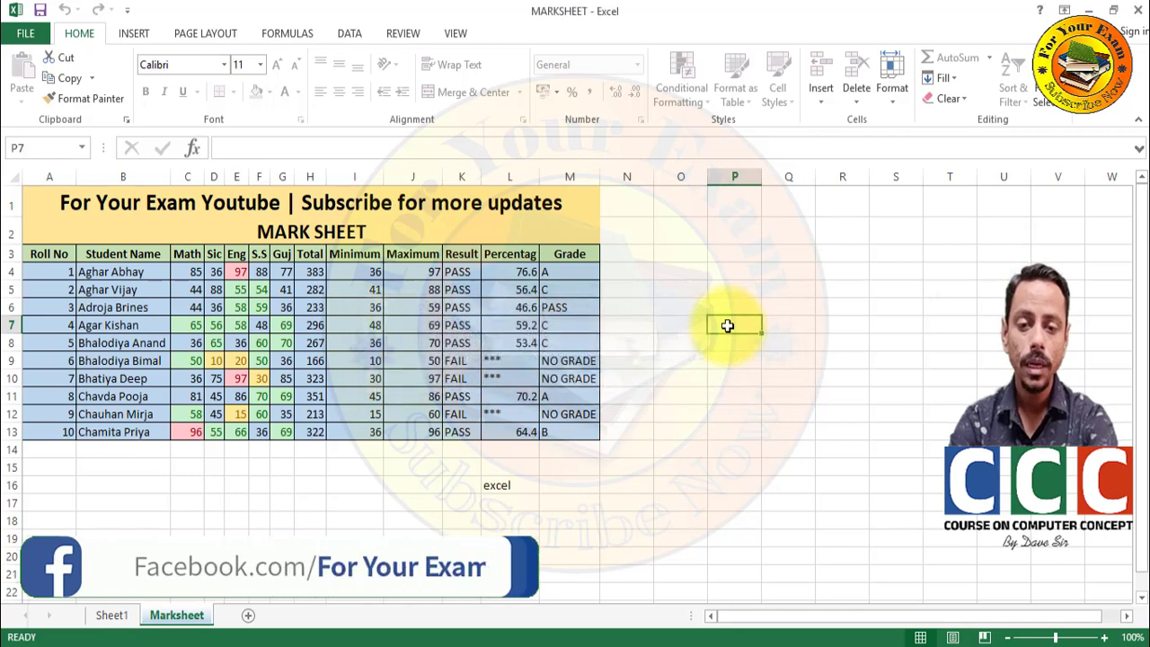
pyautogui.click(539, 322)
pyautogui.doubleClick(539, 321)
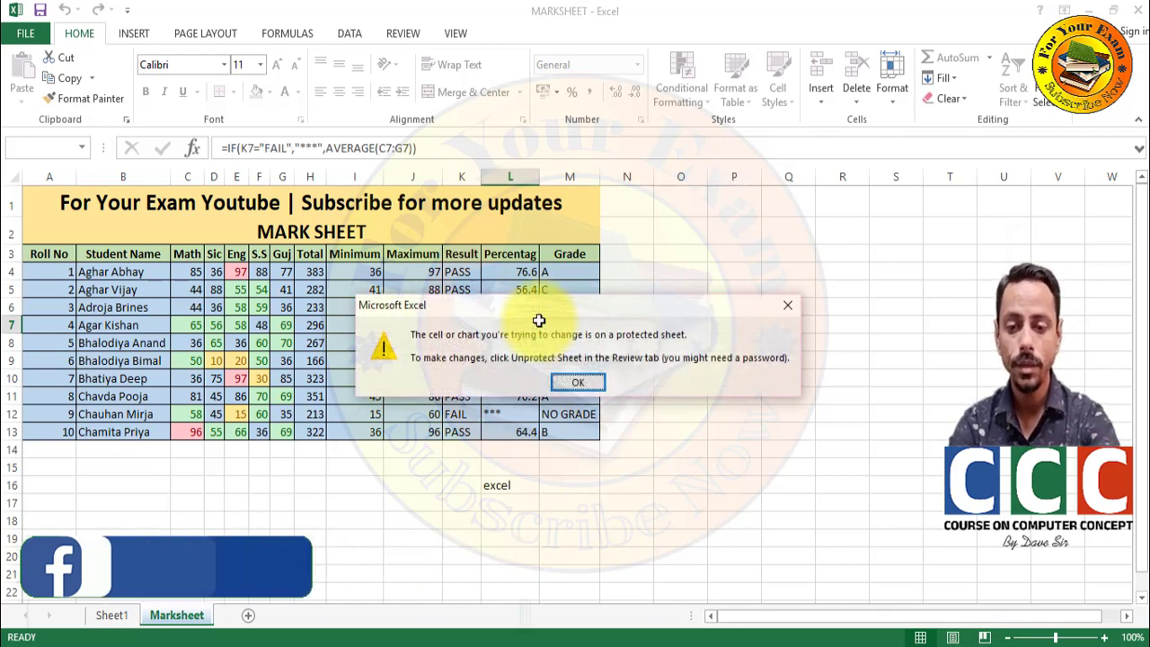
pyautogui.press('Return')
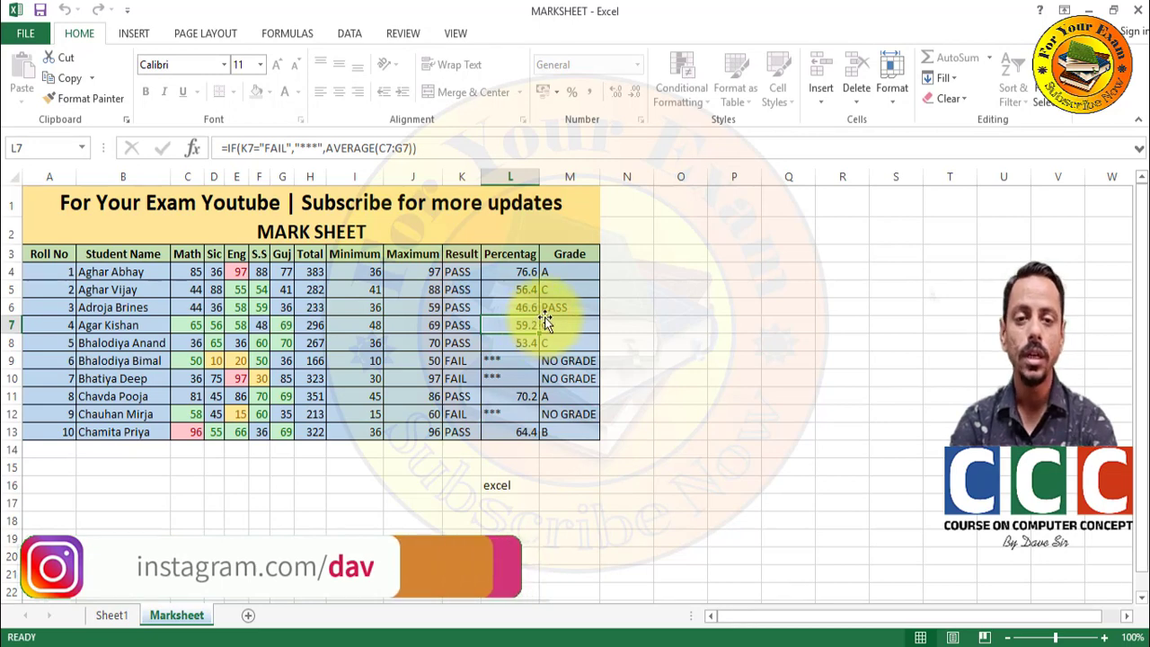
pyautogui.click(887, 84)
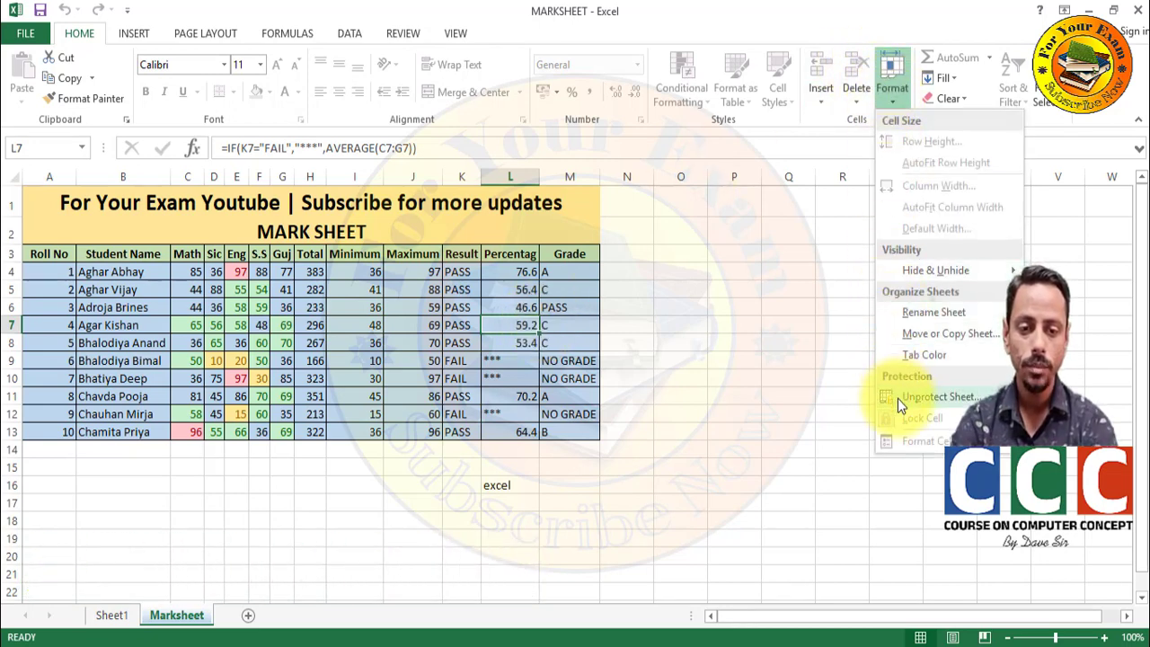
# - Unprotect the Marksheet sheet by entering its password
pyautogui.click(934, 397)
pyautogui.write('123')
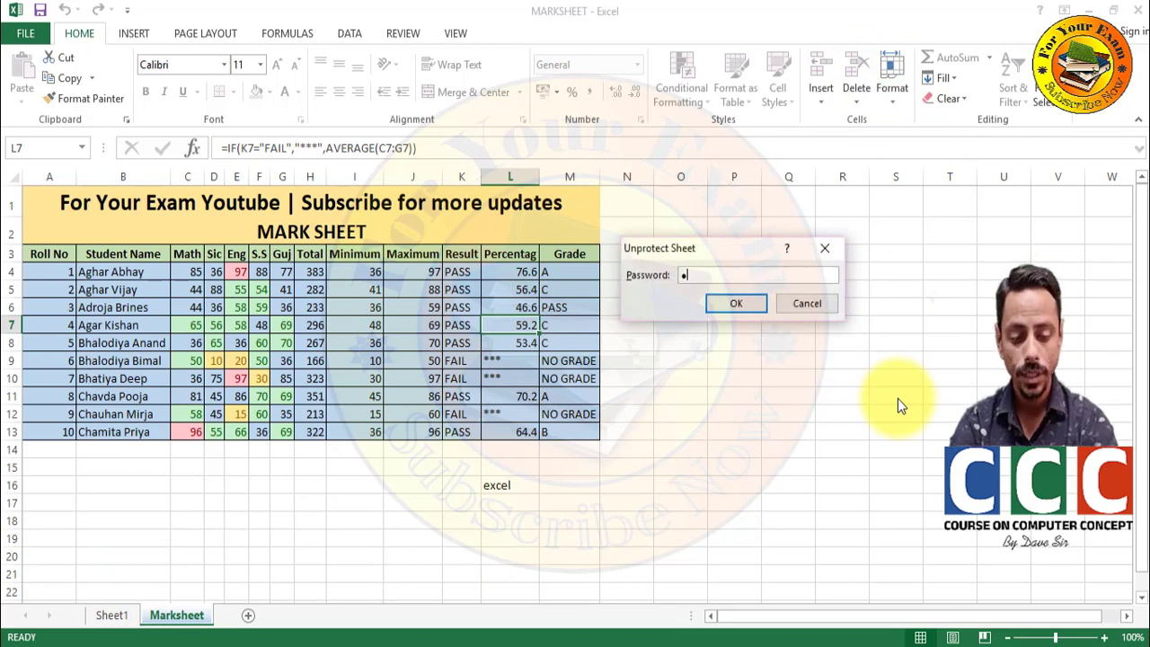
pyautogui.press('Return')
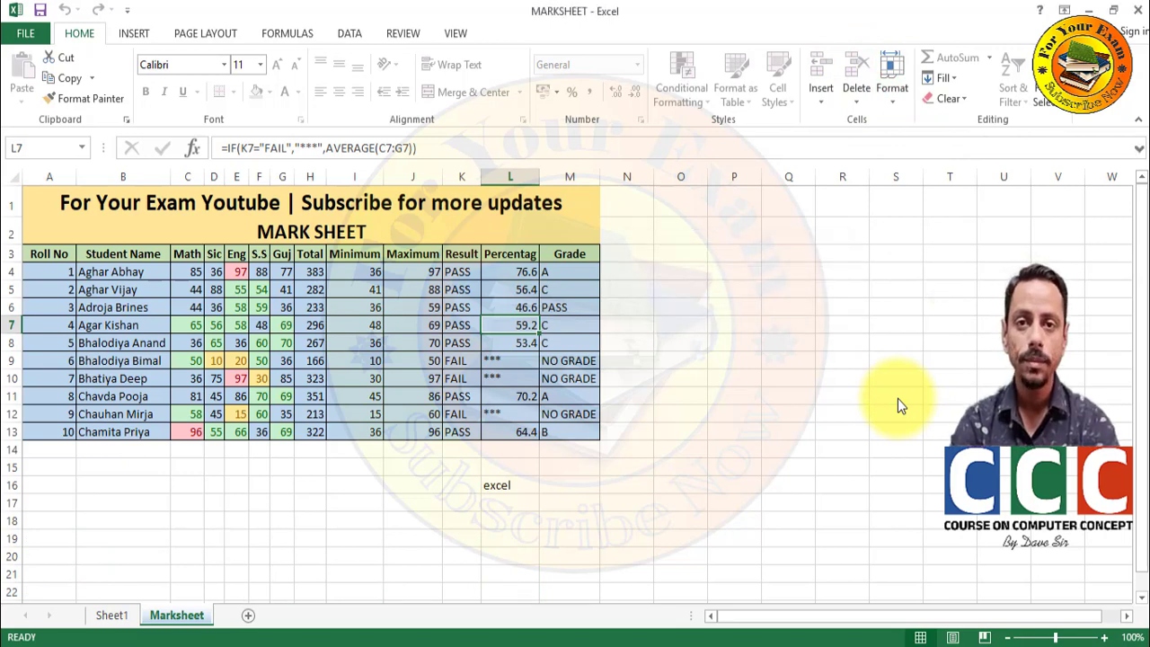
pyautogui.click(785, 339)
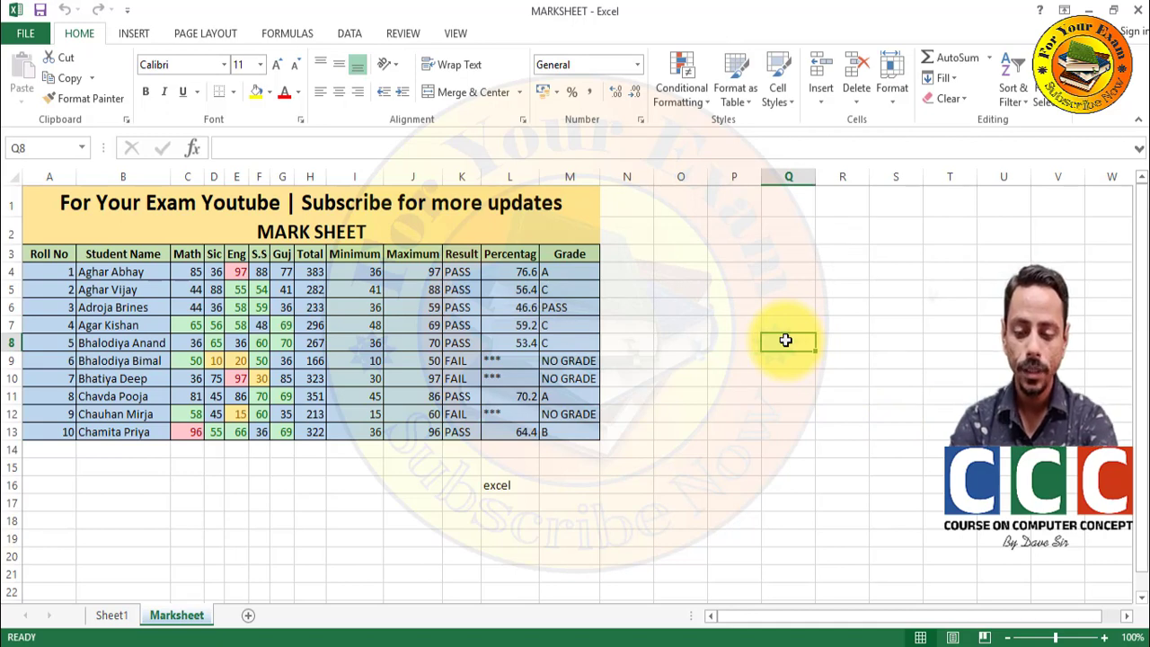
# - Enter 'excel' in Q8 via AutoComplete, then open and close the AutoSum list
pyautogui.write('excel')
pyautogui.press('Return')
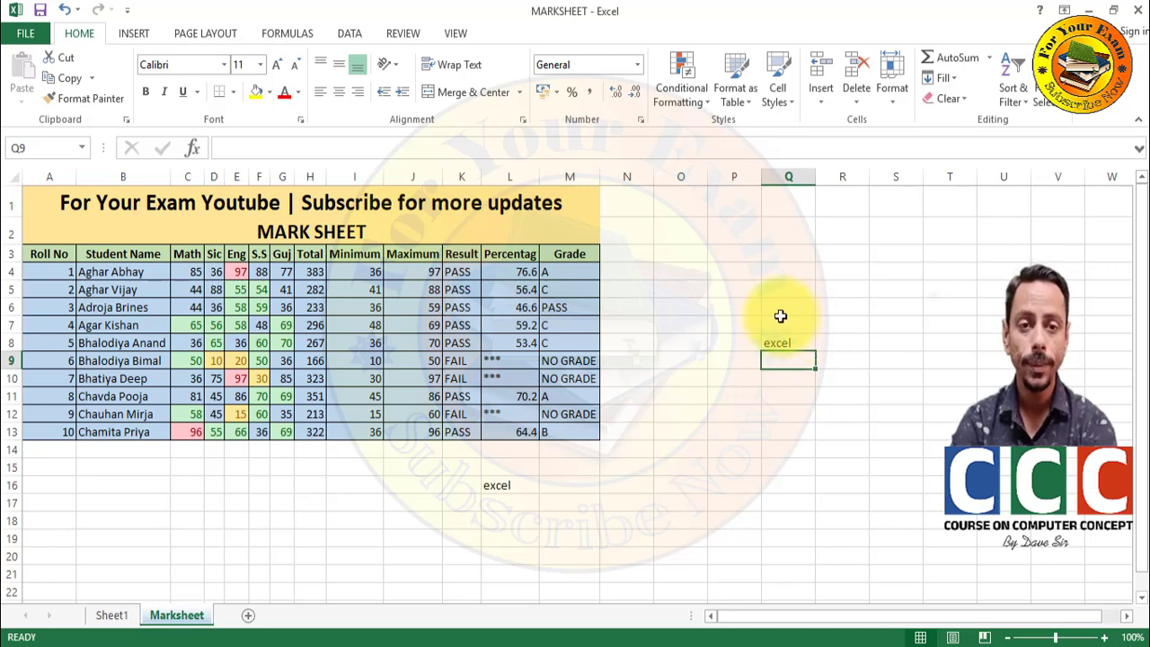
pyautogui.click(685, 292)
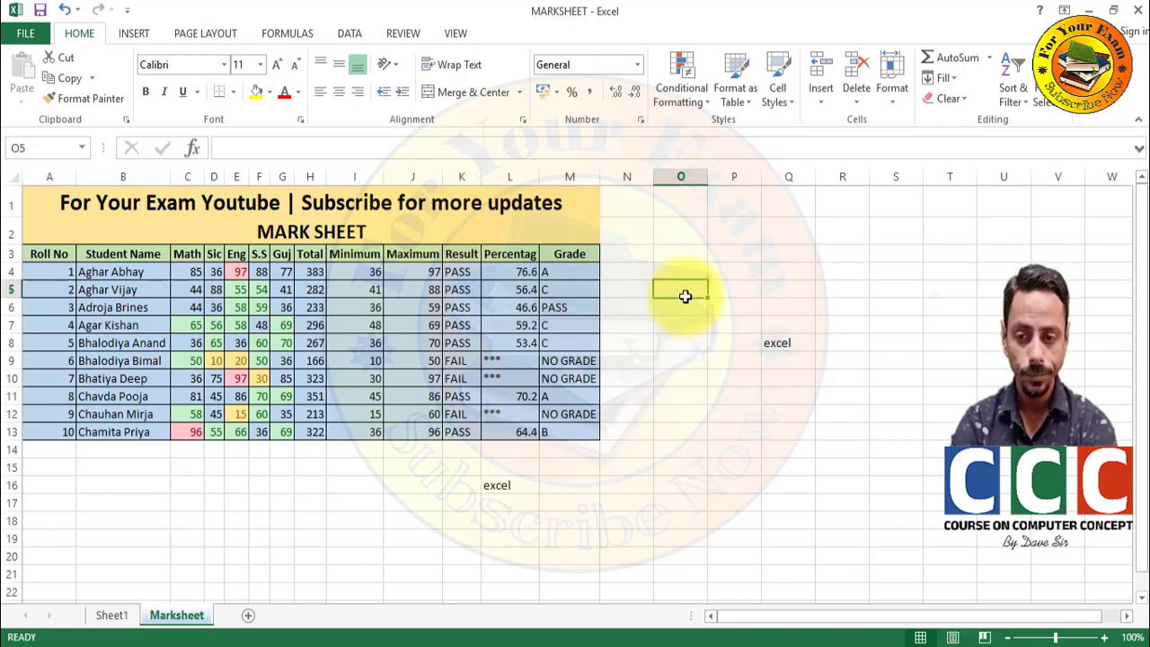
pyautogui.click(991, 59)
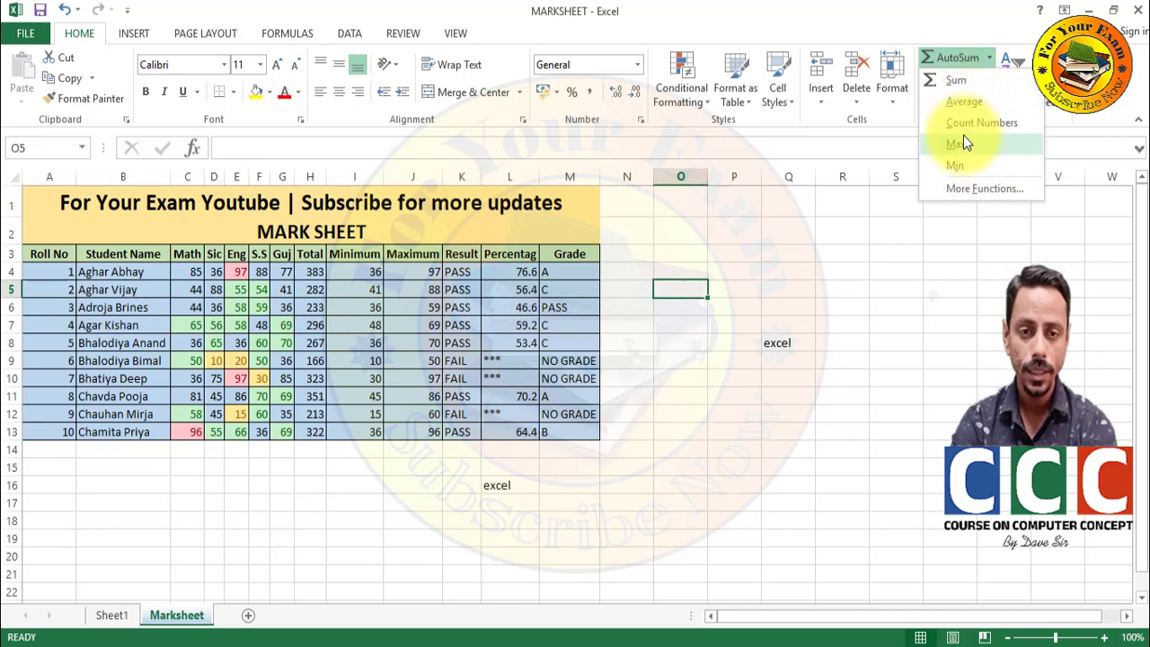
pyautogui.click(620, 322)
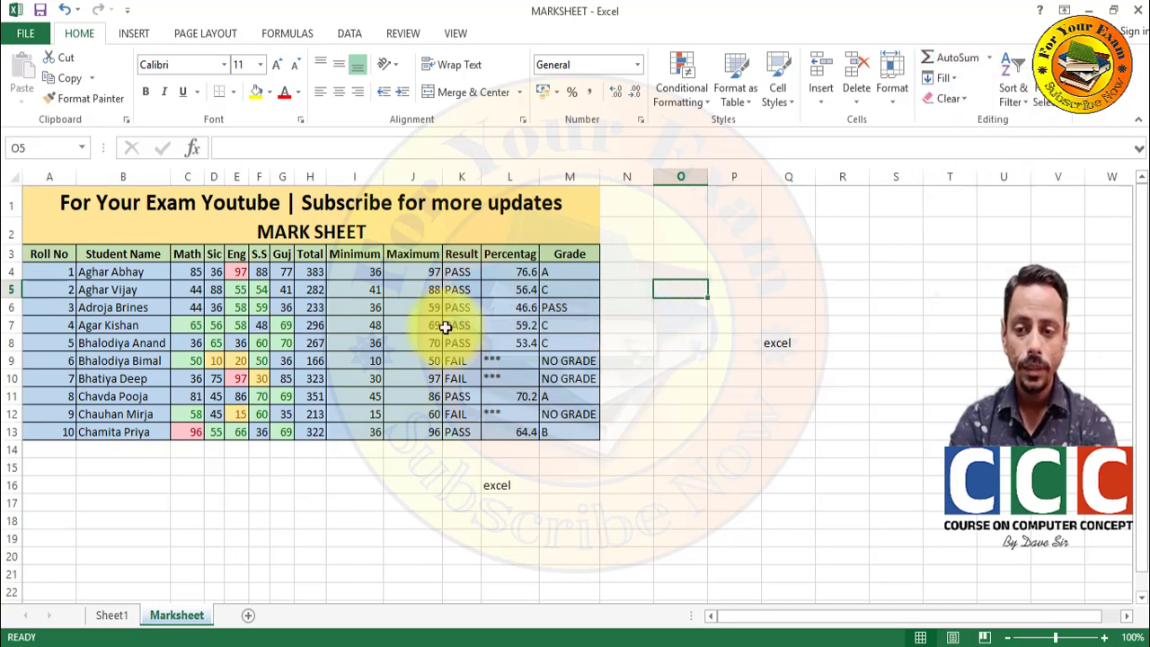
# - Clear the totals from cells H4 through H13
pyautogui.click(309, 271)
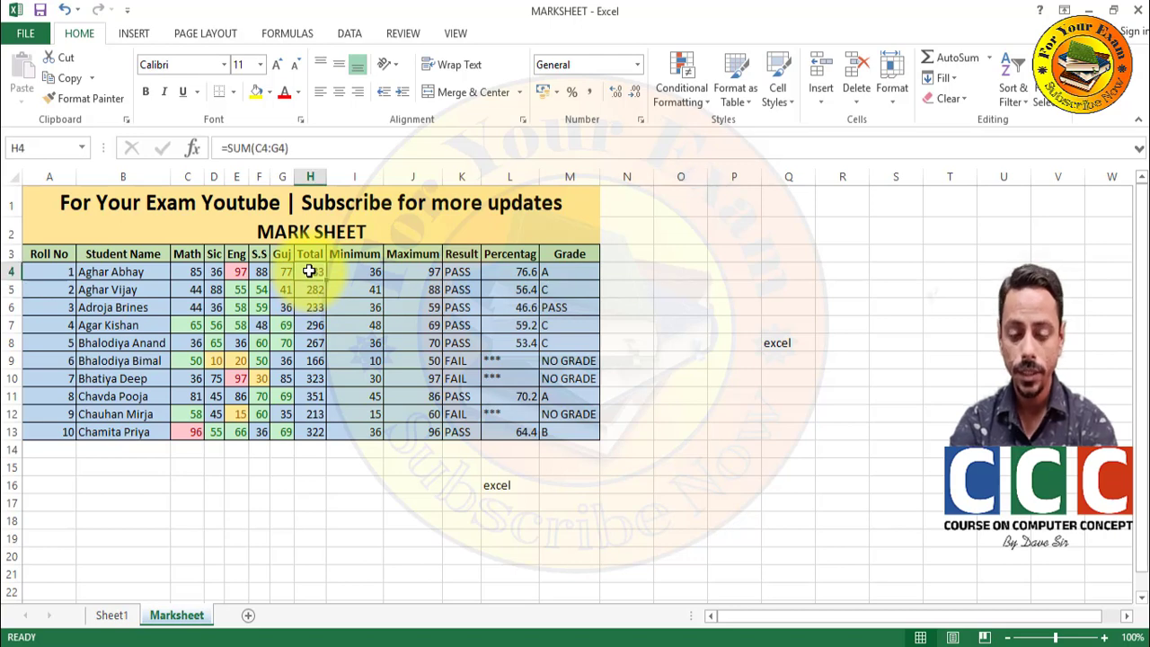
pyautogui.hotkey('ctrl', 'shift', 'Down')
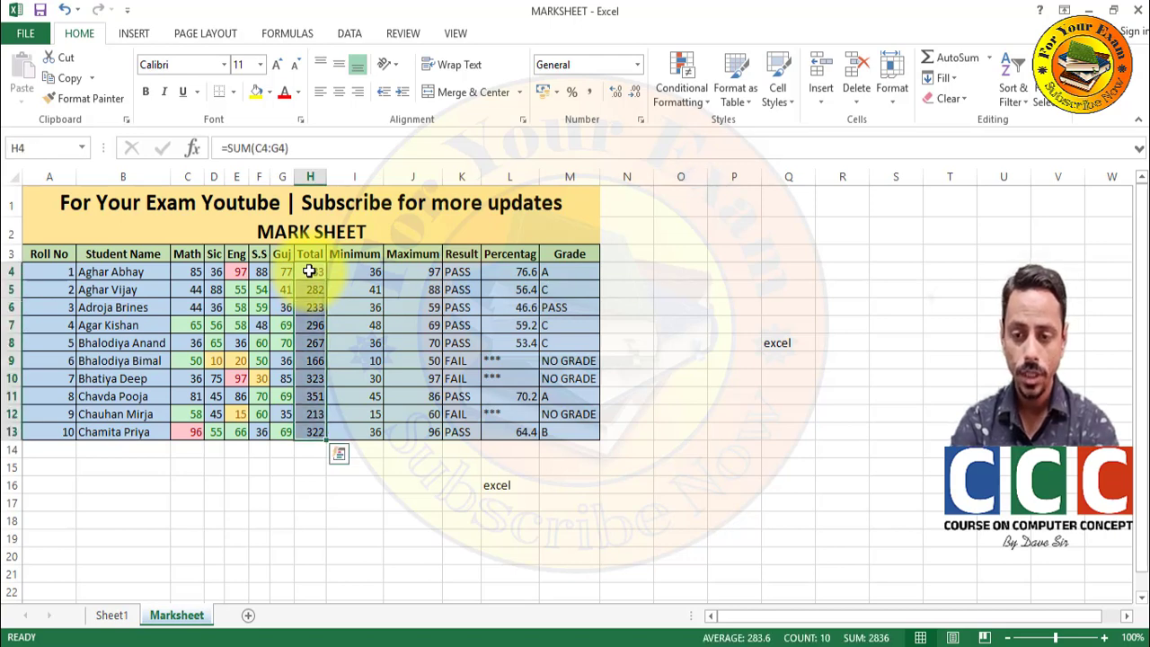
pyautogui.press('Delete')
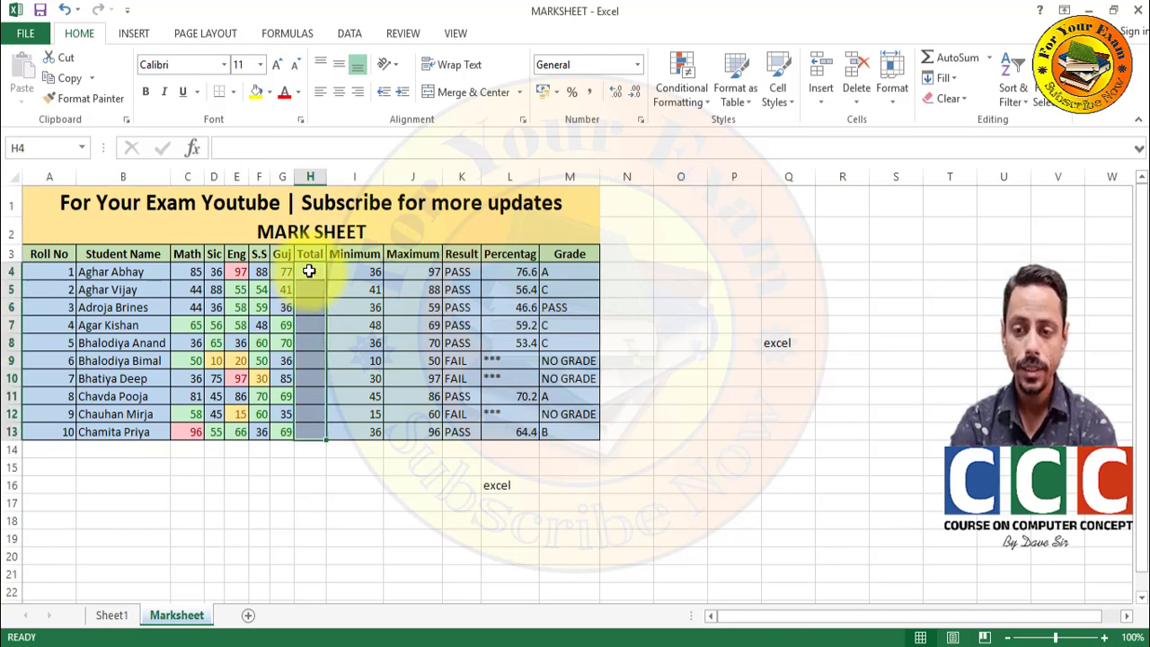
# - Zoom the sheet to 140% and select the first student's marks and total, C4:H4
pyautogui.click(309, 271)
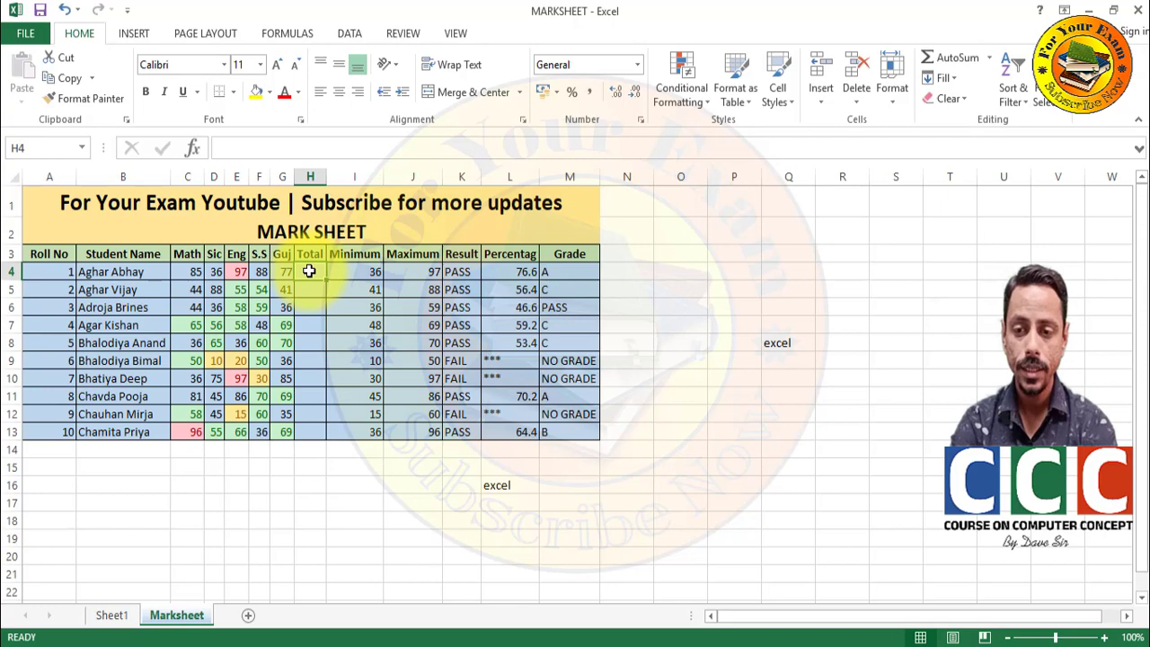
pyautogui.click(1101, 636)
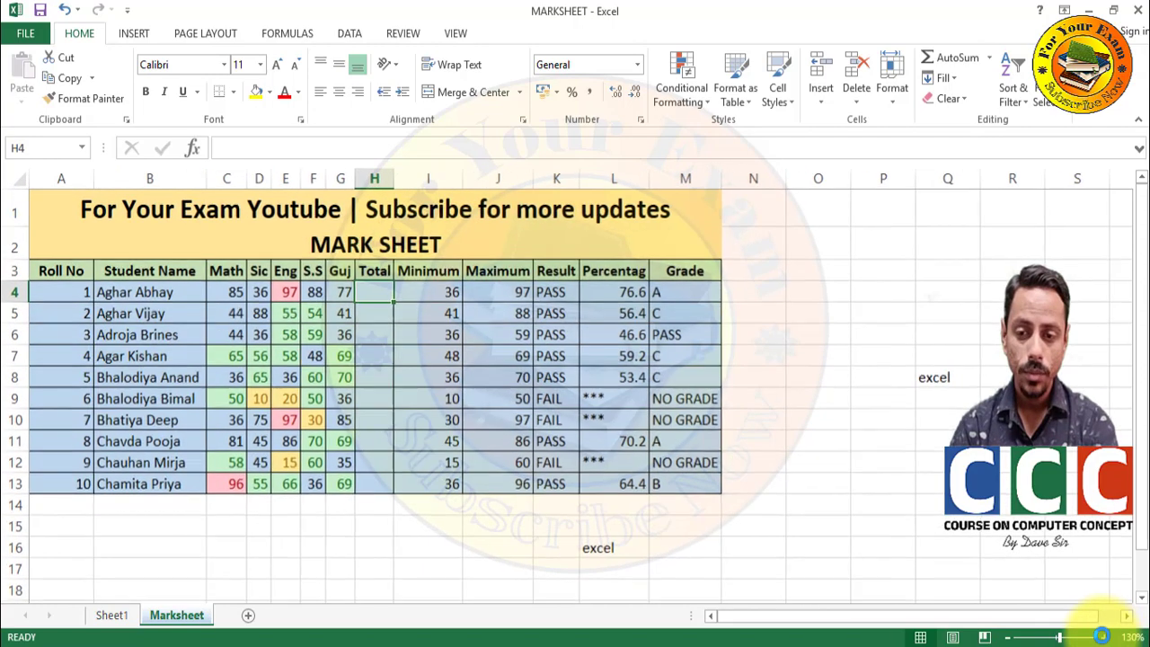
pyautogui.click(1100, 636)
pyautogui.click(1100, 636)
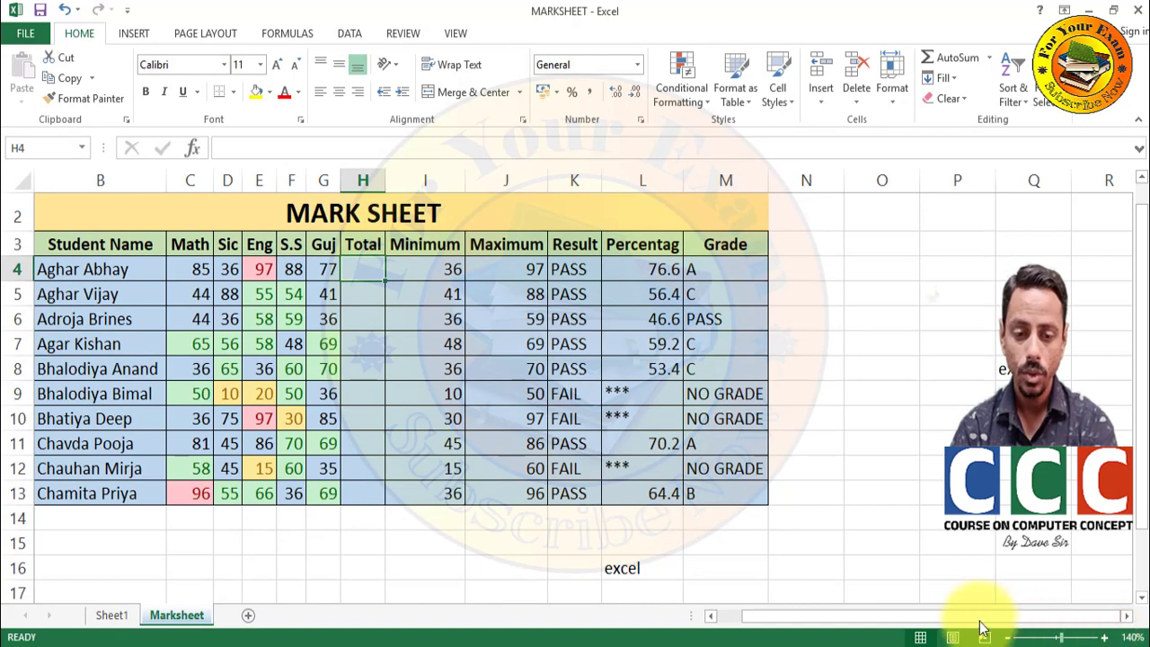
pyautogui.click(823, 622)
pyautogui.moveTo(822, 622); pyautogui.dragTo(745, 622)
pyautogui.moveTo(267, 269); pyautogui.dragTo(433, 270)
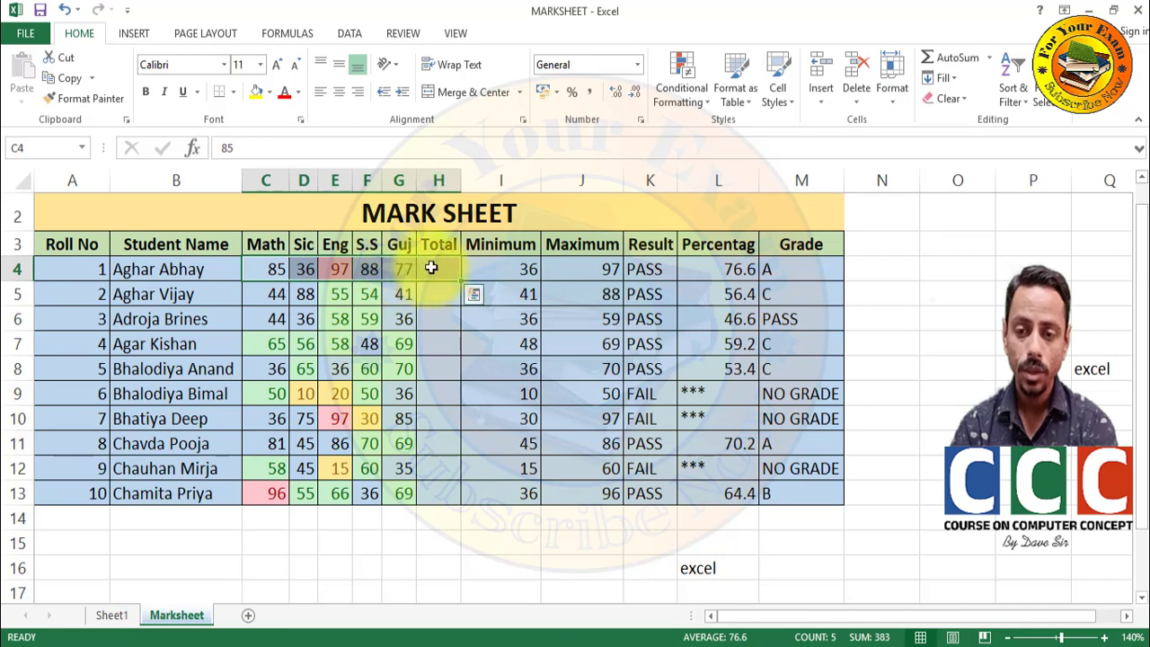
# - AutoSum the first student's marks into H4 (383), undoing a trial Fill Down to H13
pyautogui.click(945, 60)
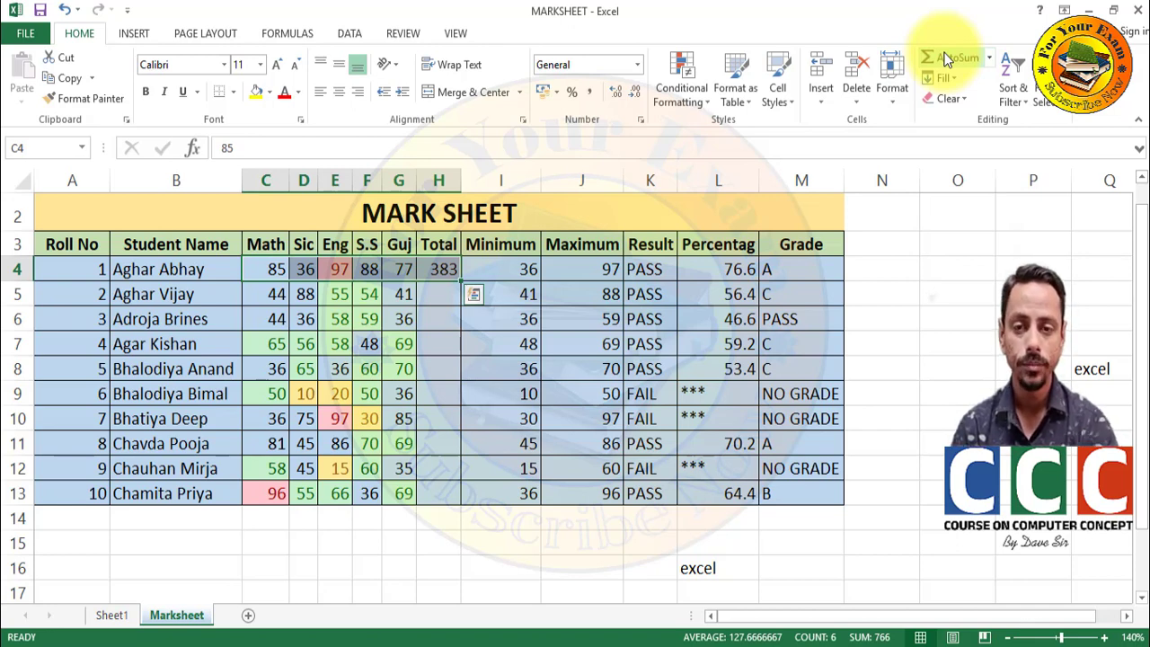
pyautogui.click(435, 271)
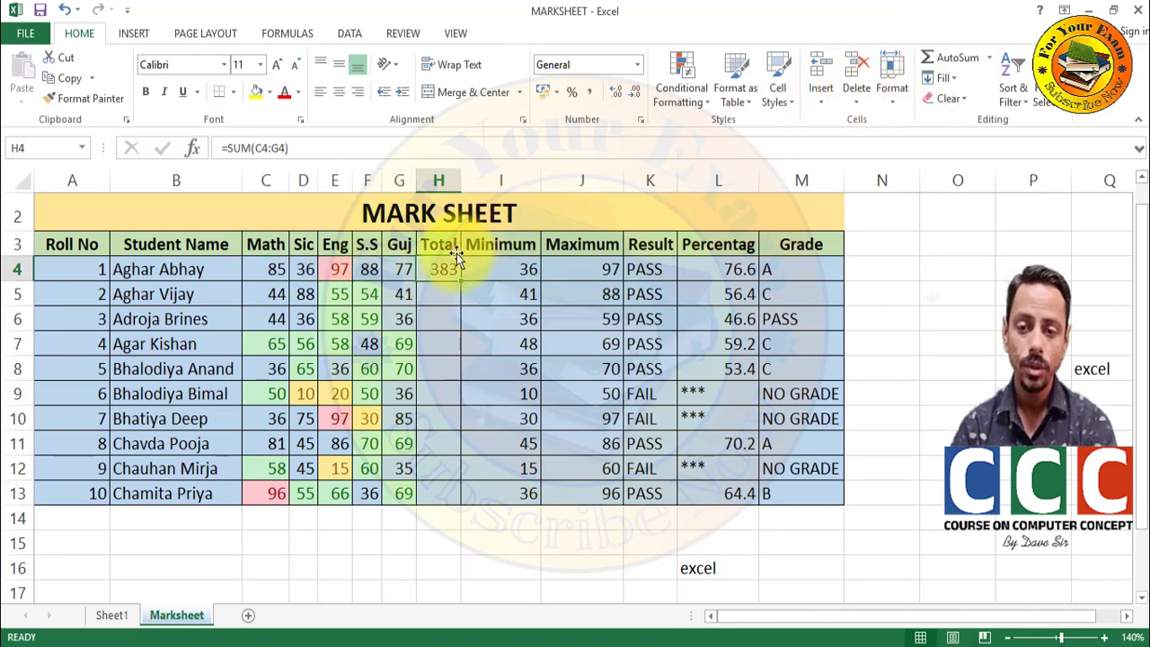
pyautogui.moveTo(441, 267); pyautogui.dragTo(427, 491)
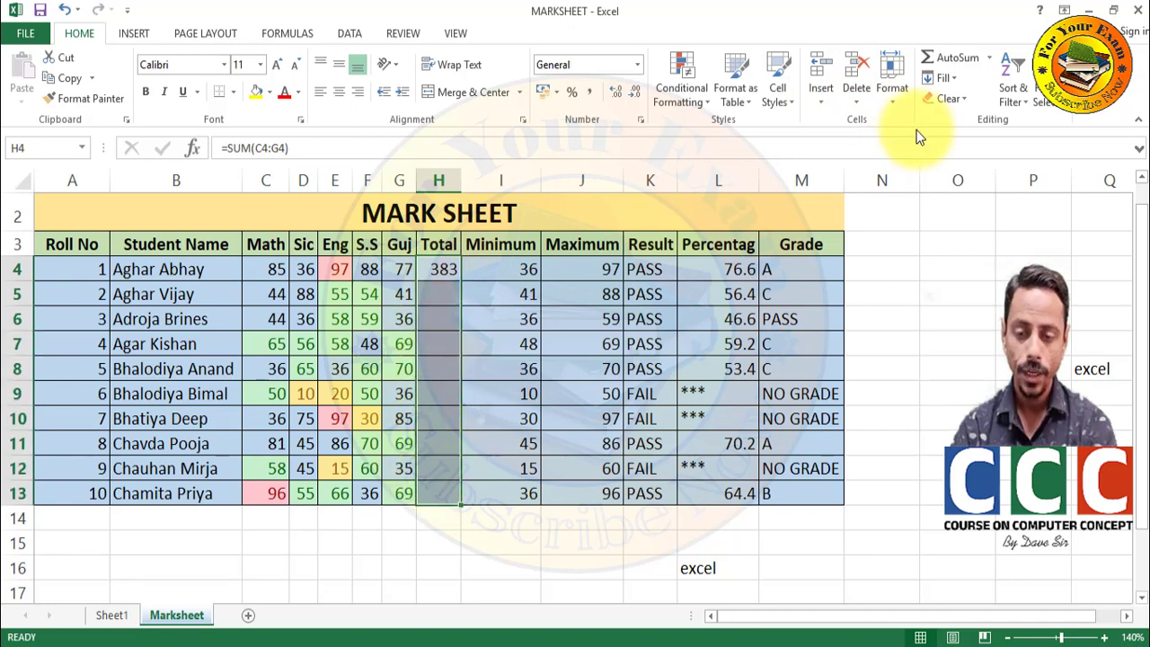
pyautogui.click(937, 75)
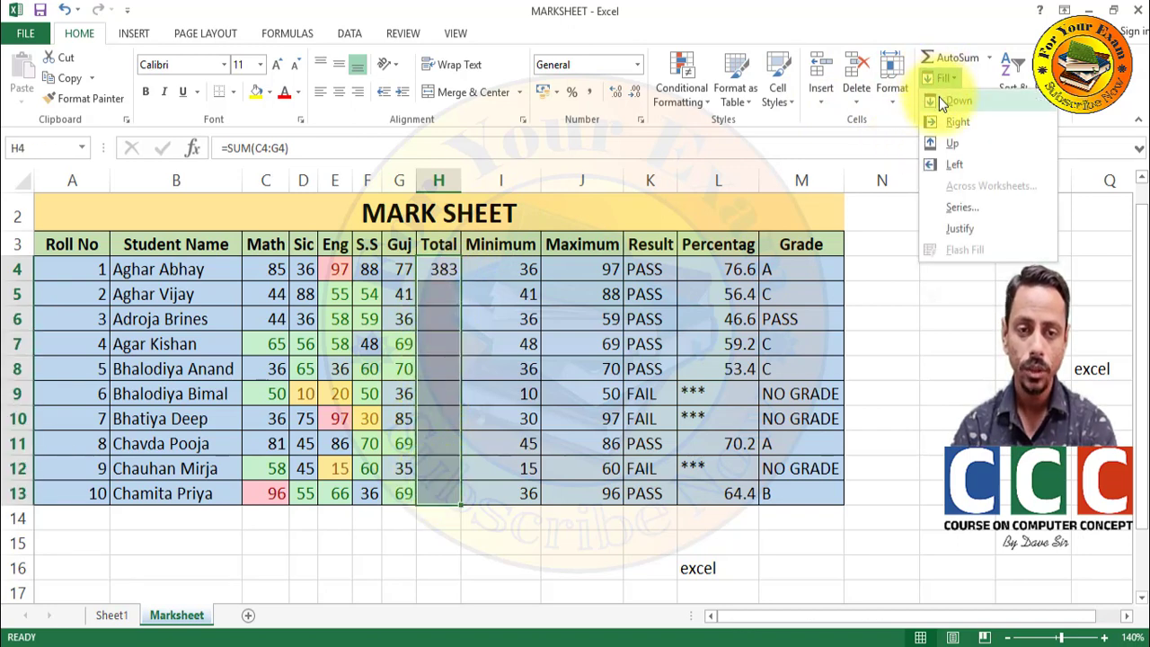
pyautogui.click(939, 97)
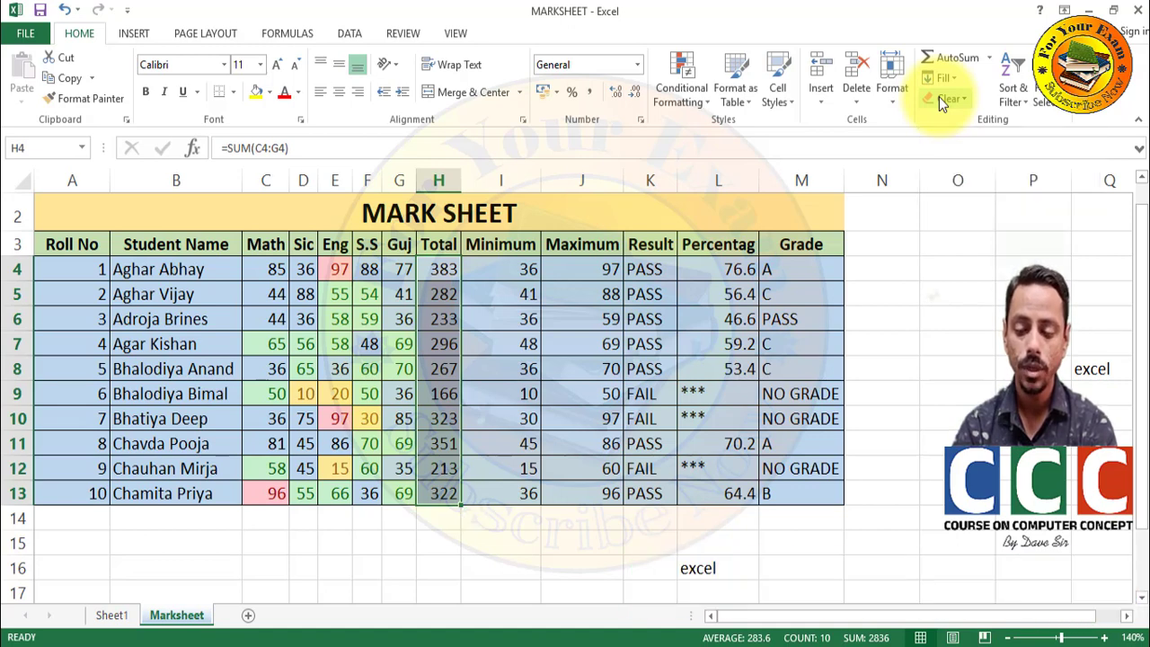
pyautogui.hotkey('ctrl', 'z')
pyautogui.click(439, 274)
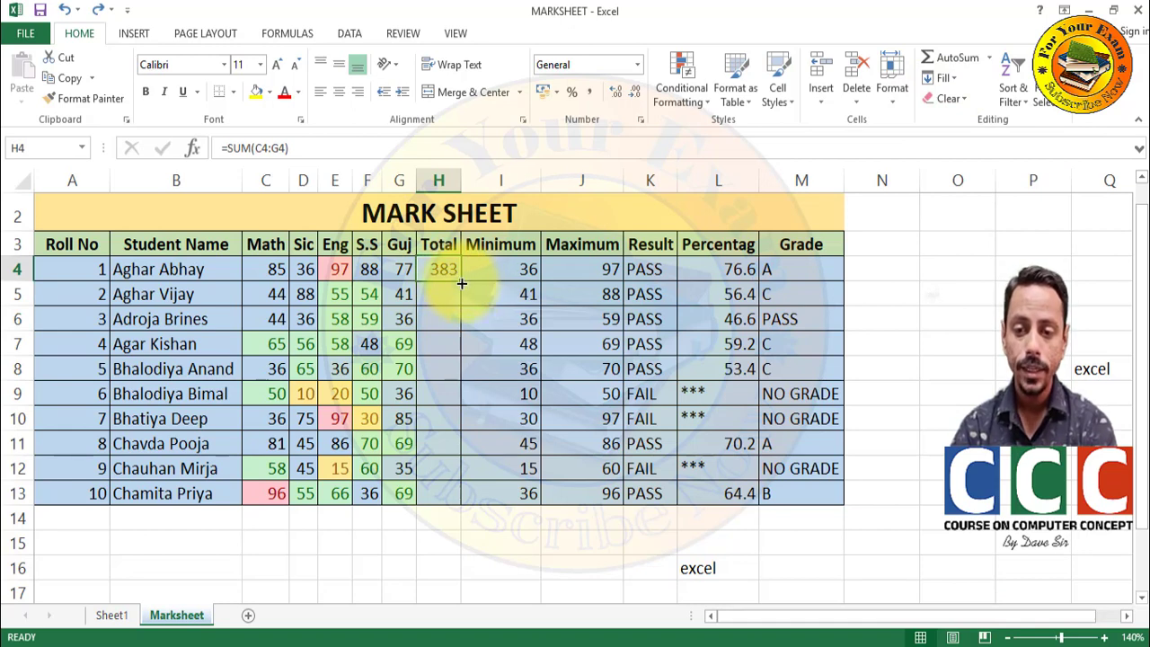
# - Drag the H4 sum formula down through H13, filling totals from 383 to 322
pyautogui.doubleClick(461, 281)
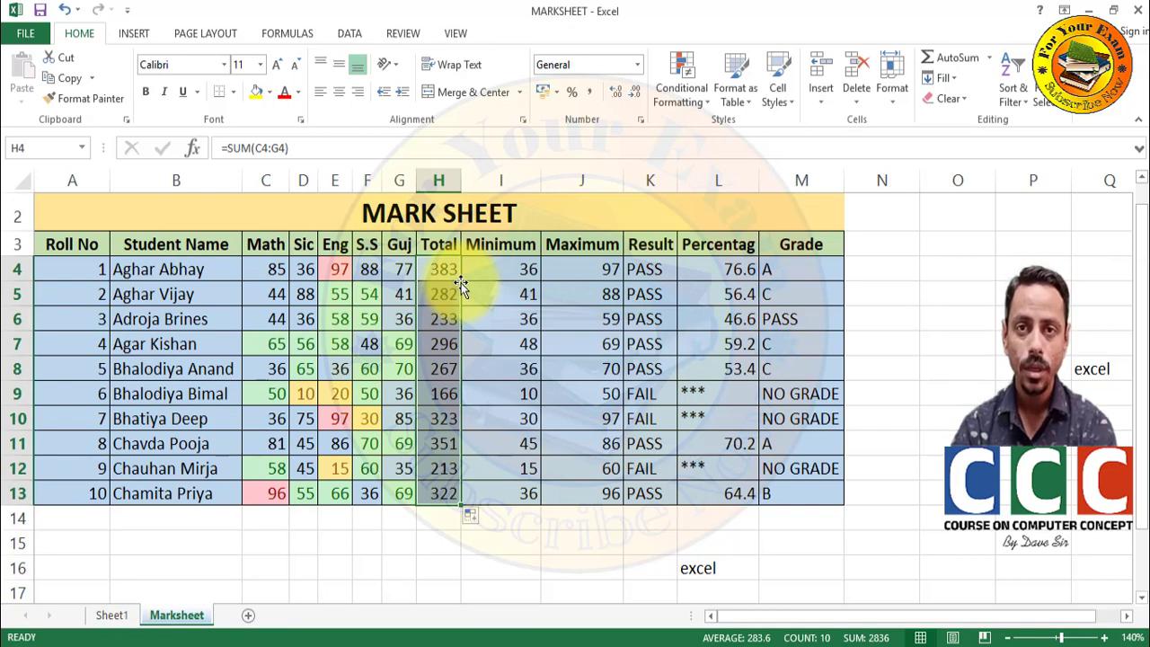
pyautogui.hotkey('ctrl', 'z')
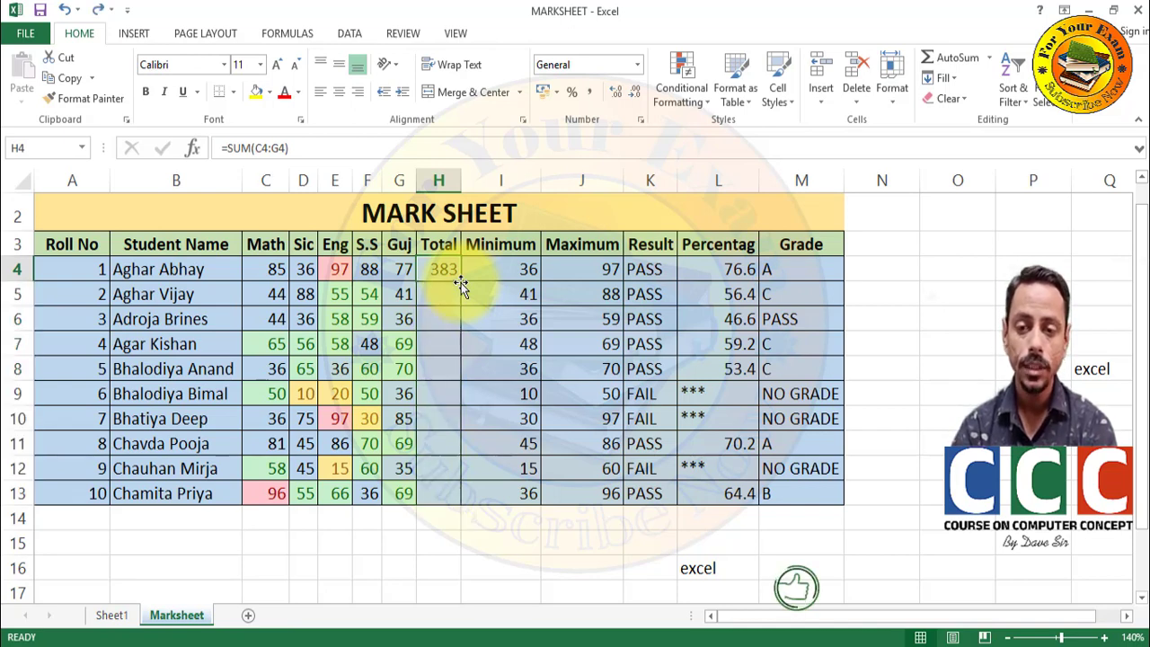
pyautogui.moveTo(461, 286); pyautogui.dragTo(449, 500)
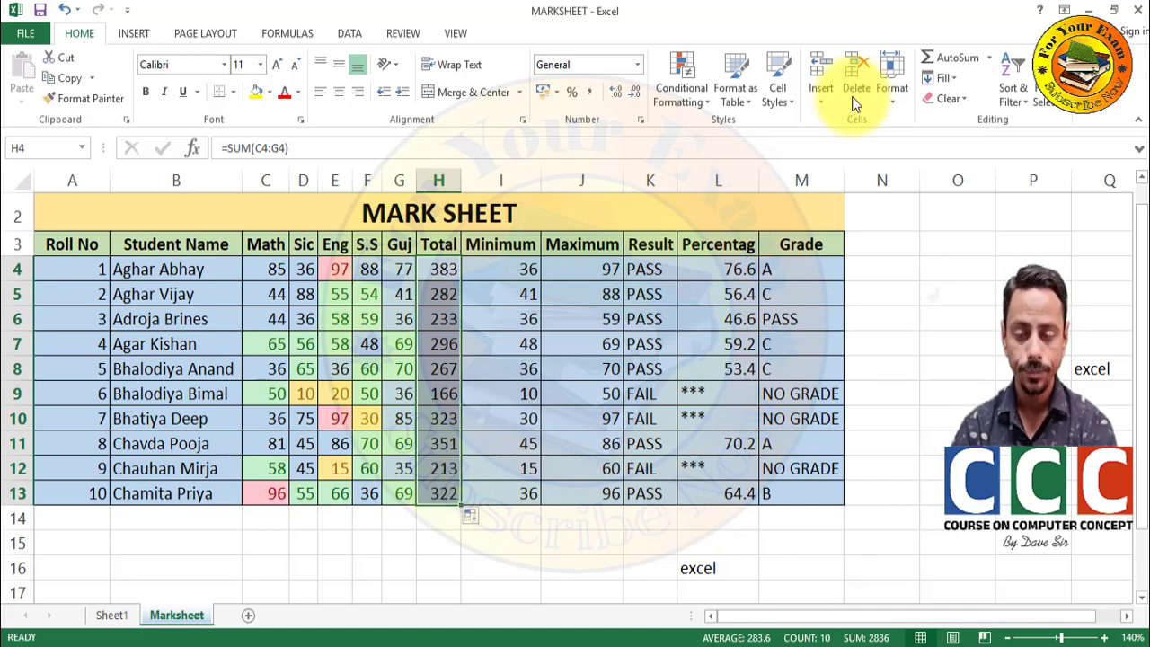
# - Clear All on I15:L17 to remove the stray 'excel' text below the table
pyautogui.click(989, 57)
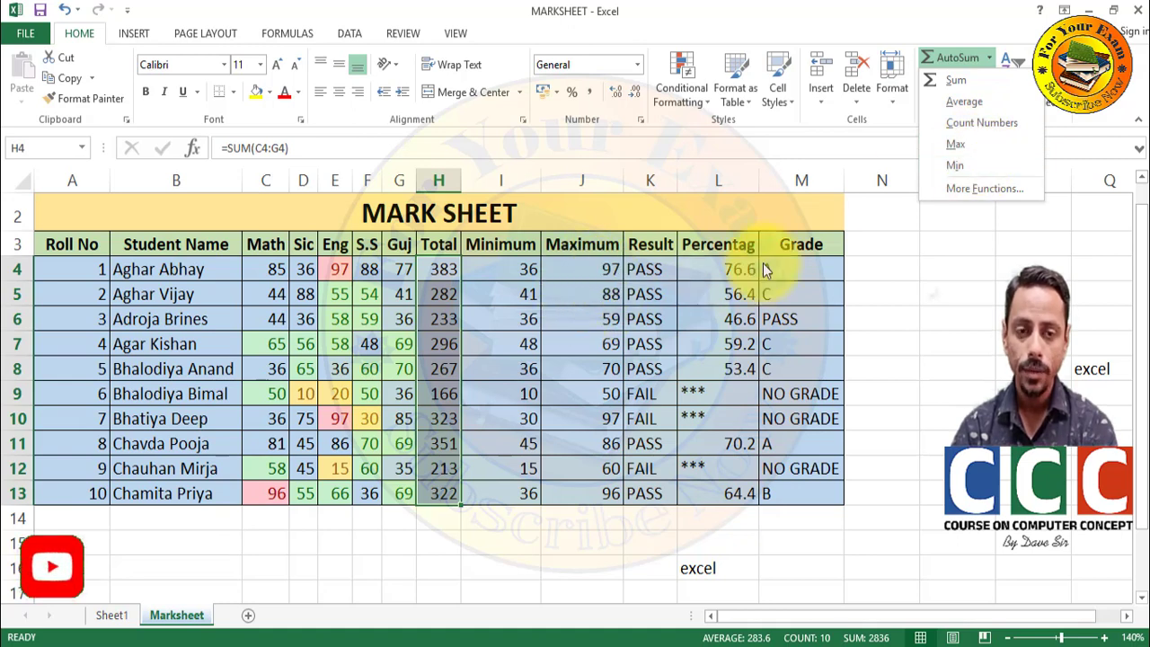
pyautogui.click(900, 289)
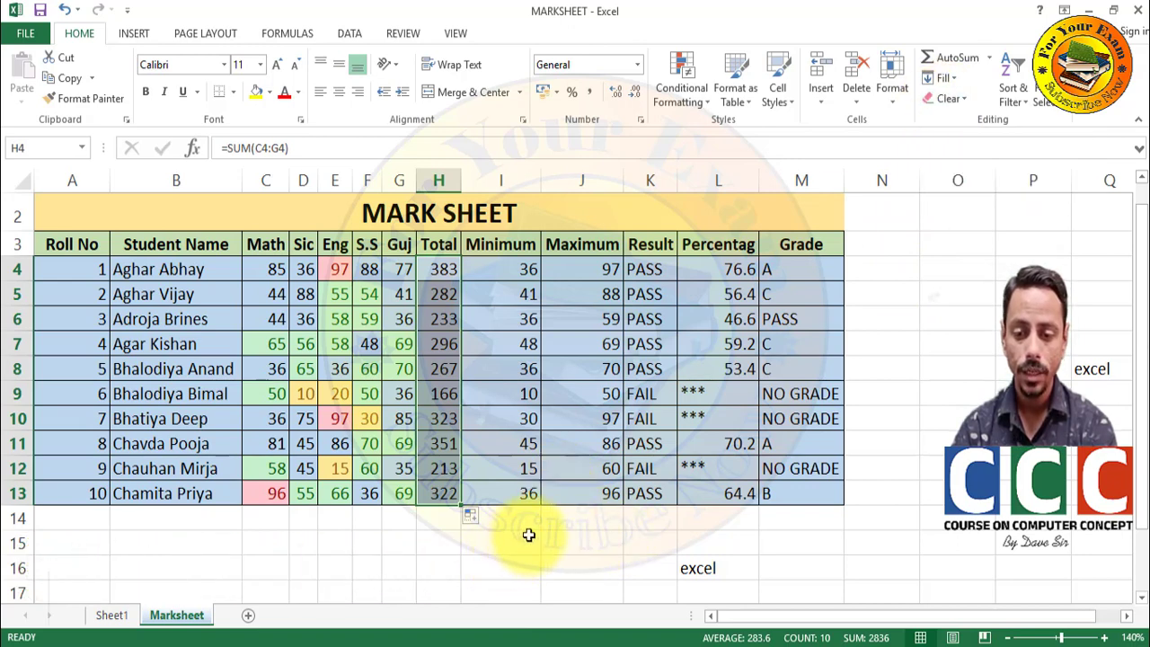
pyautogui.moveTo(526, 536); pyautogui.dragTo(728, 585)
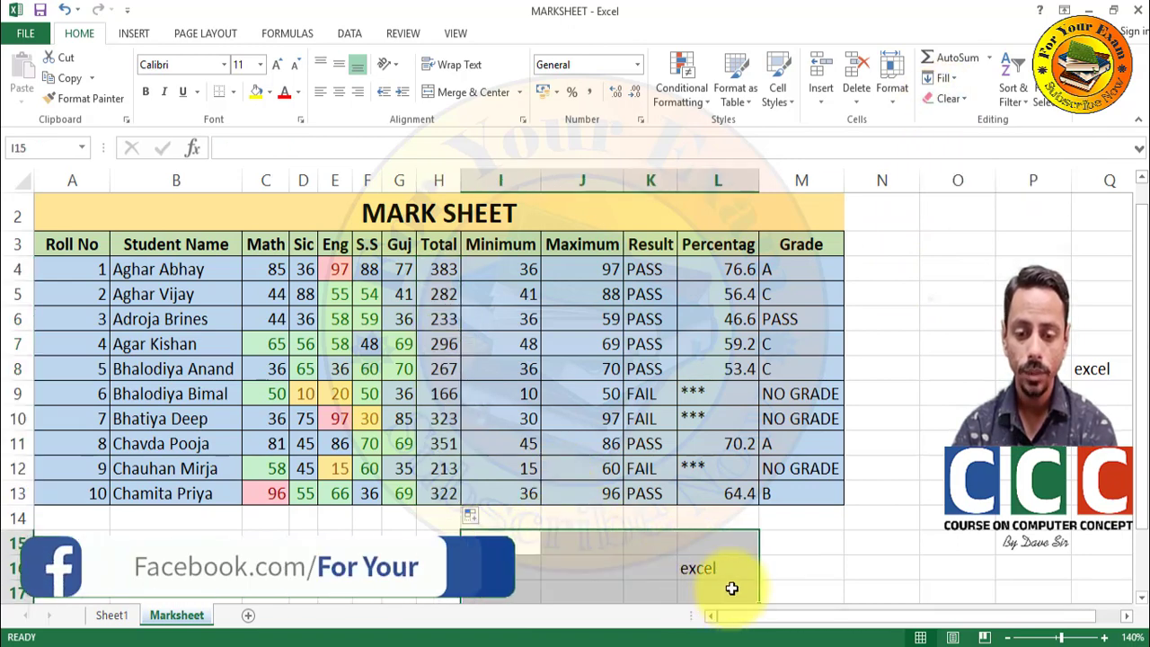
pyautogui.click(939, 91)
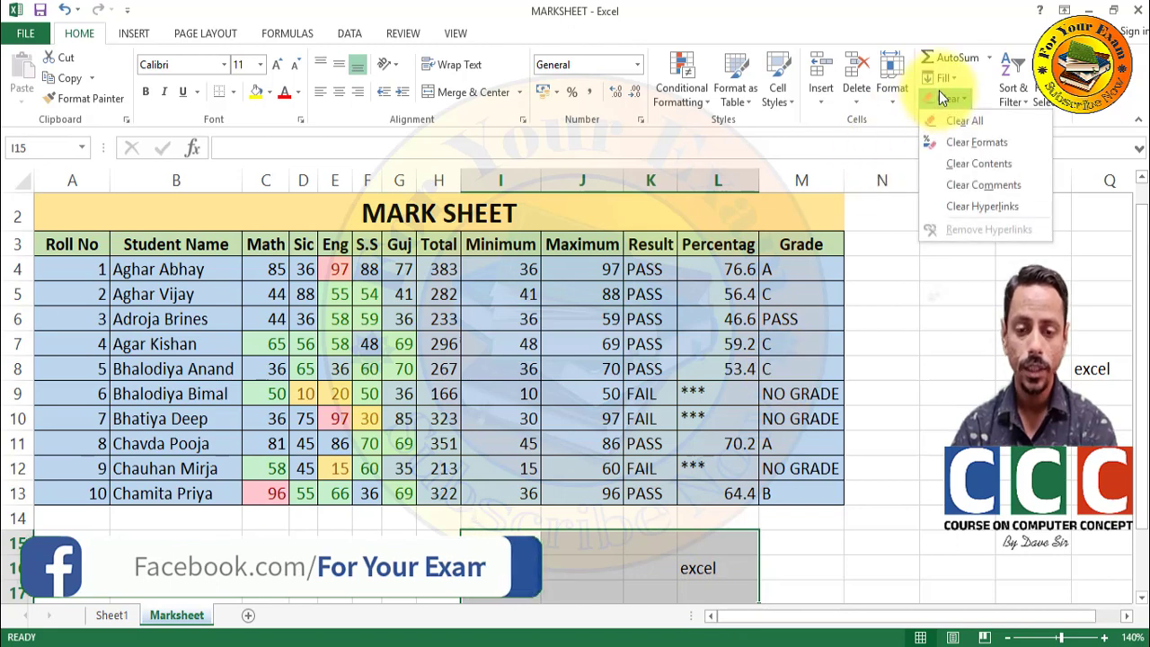
pyautogui.click(953, 125)
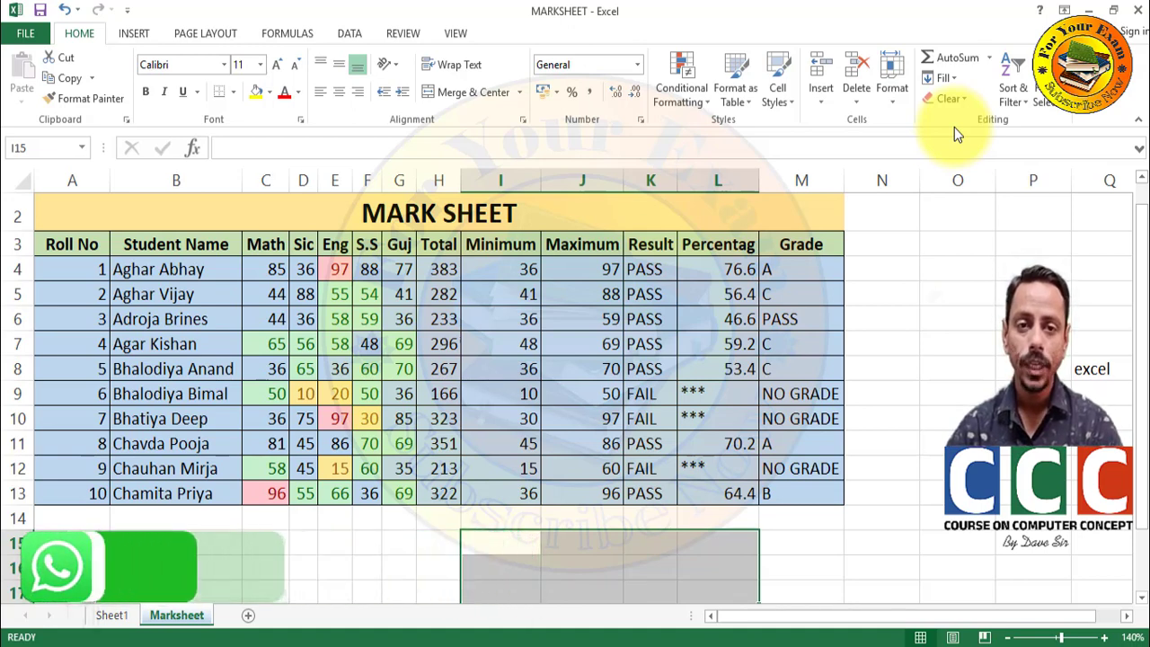
pyautogui.click(1012, 86)
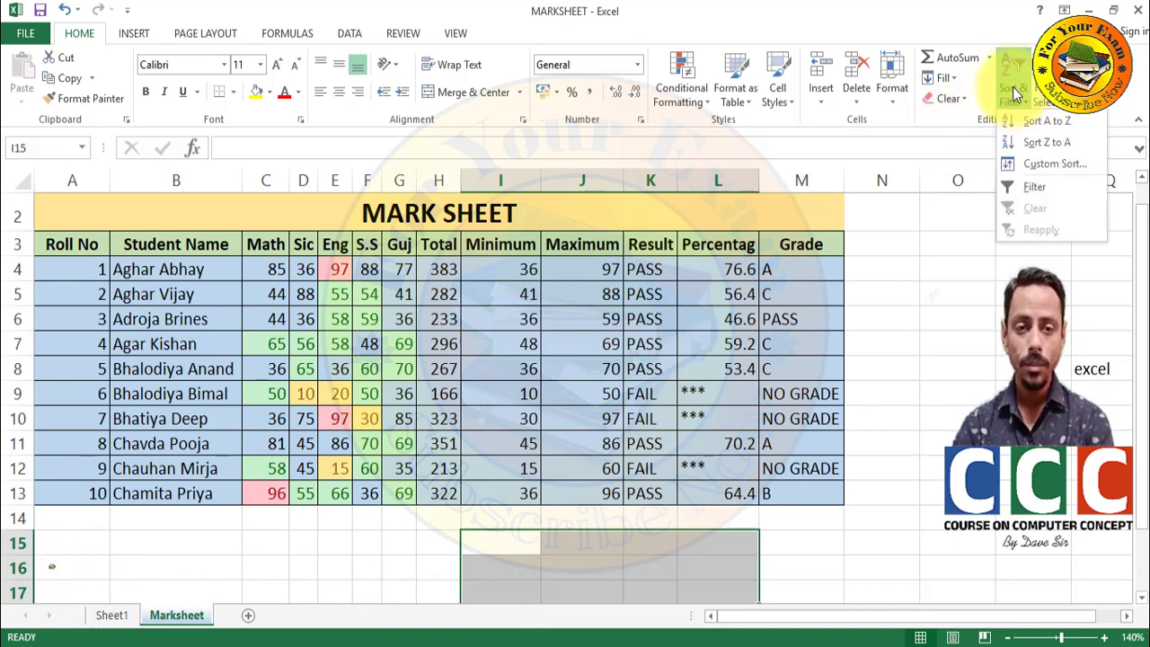
pyautogui.click(935, 296)
pyautogui.click(935, 296)
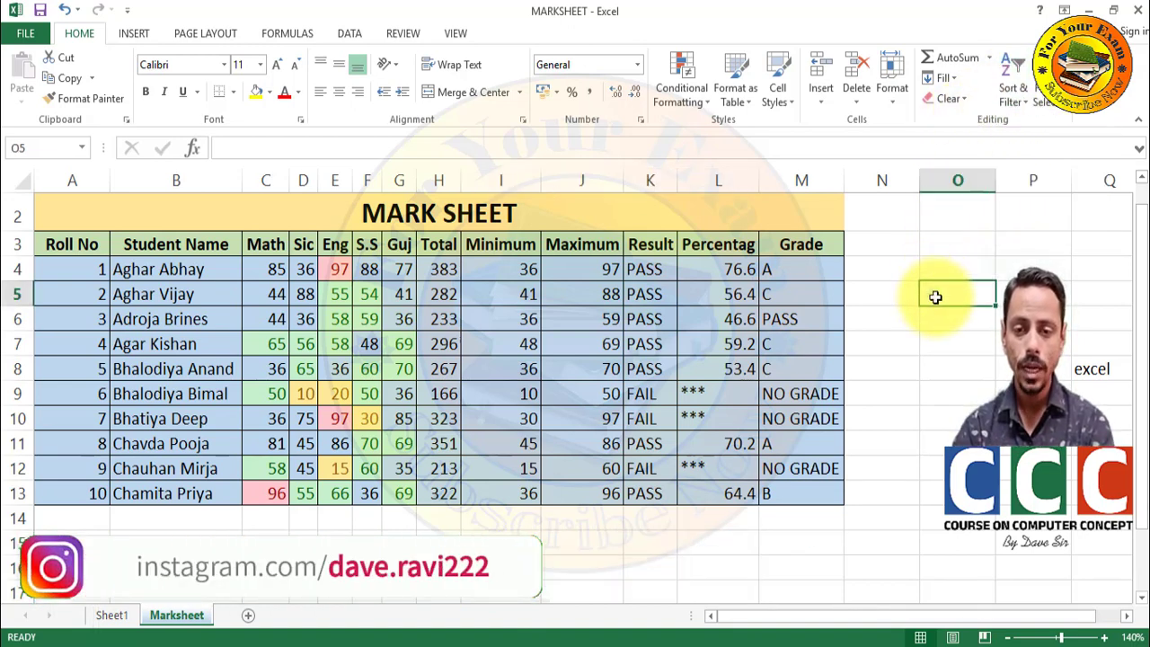
pyautogui.click(148, 263)
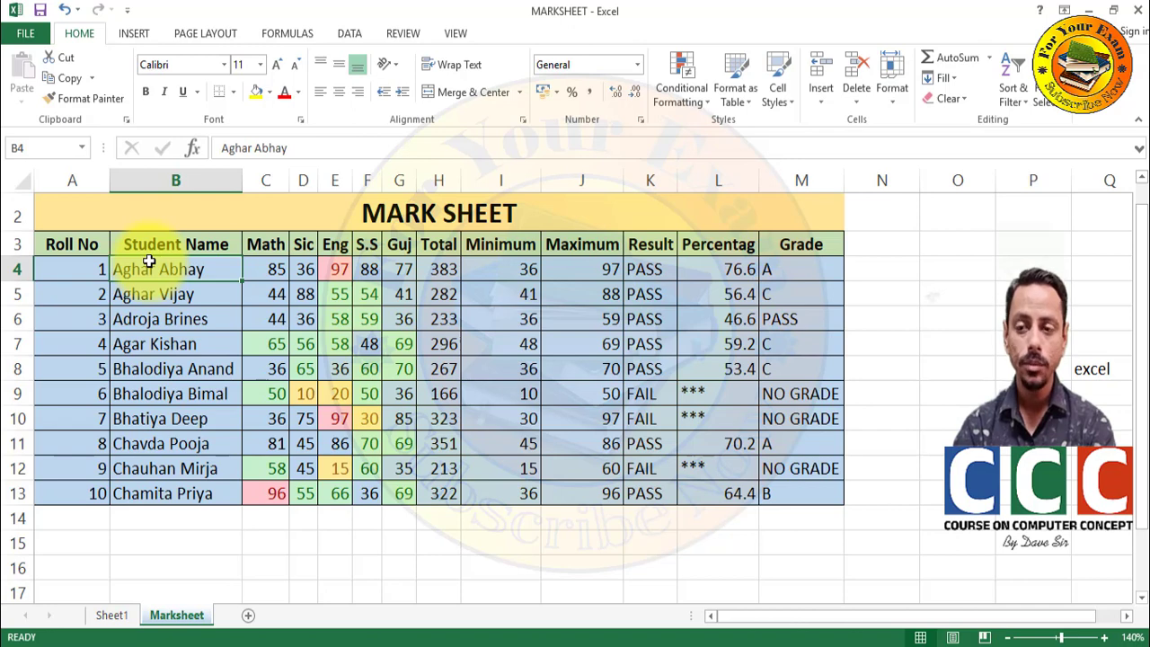
pyautogui.moveTo(148, 261); pyautogui.dragTo(153, 328)
pyautogui.moveTo(155, 427); pyautogui.dragTo(155, 501)
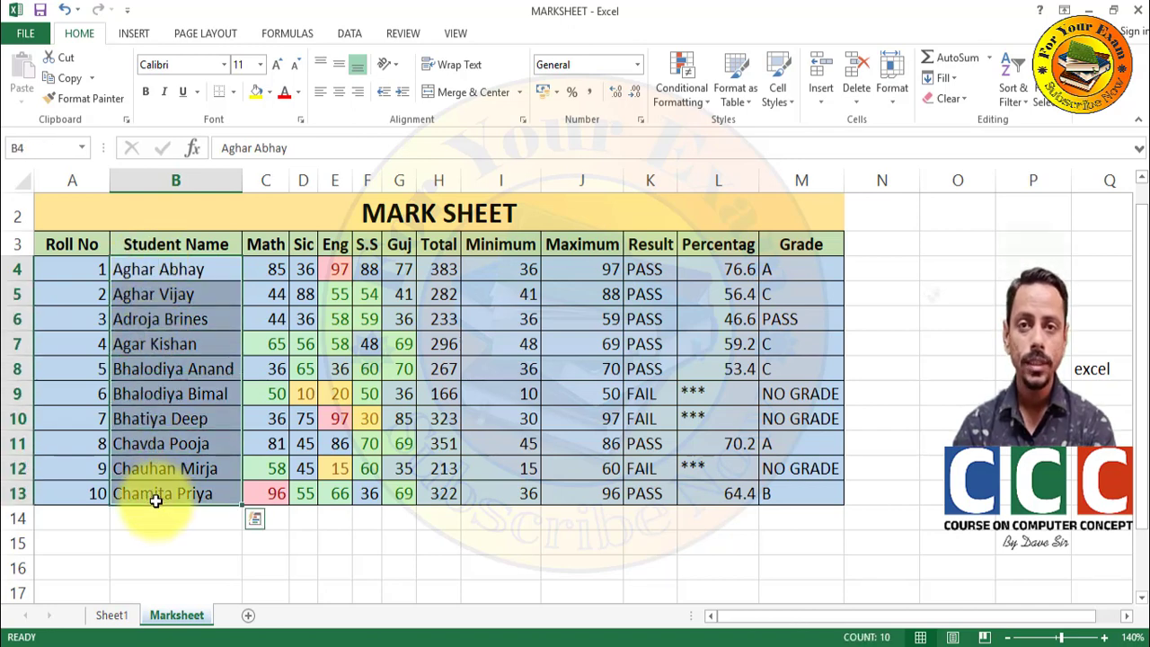
pyautogui.click(1005, 98)
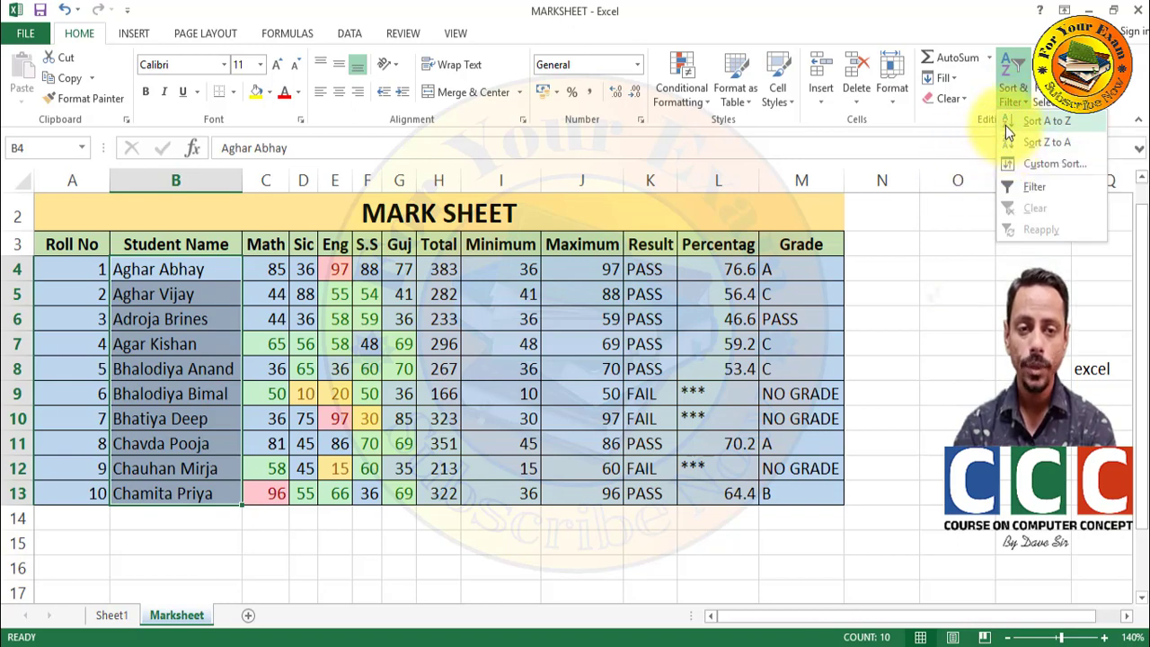
pyautogui.click(1005, 124)
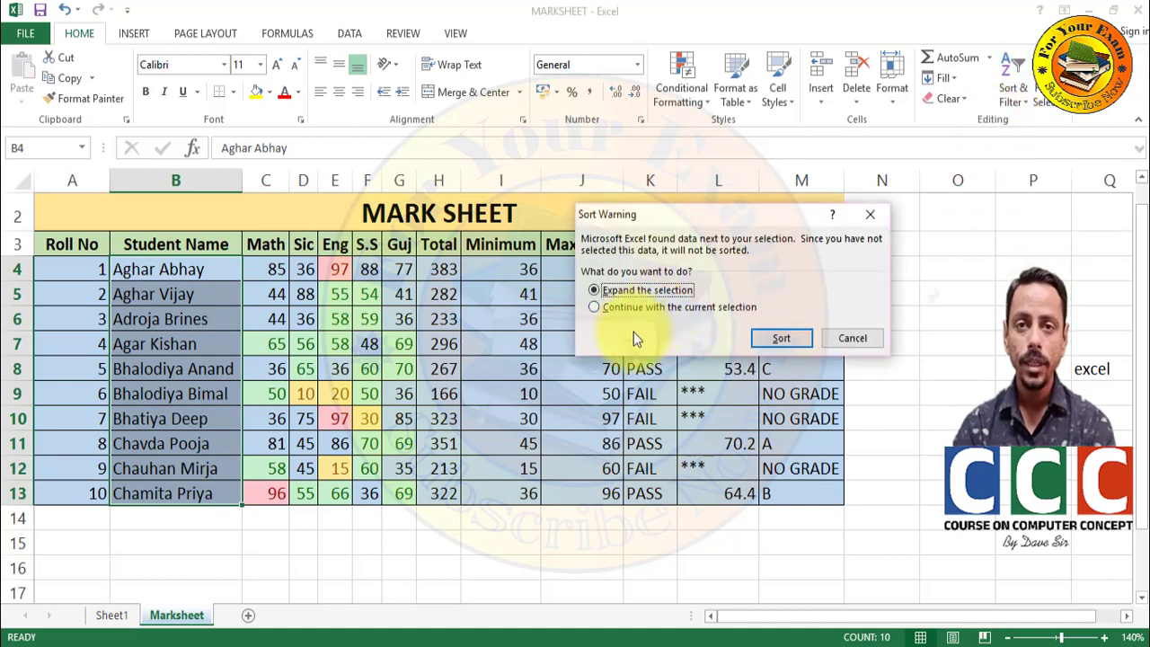
pyautogui.click(778, 338)
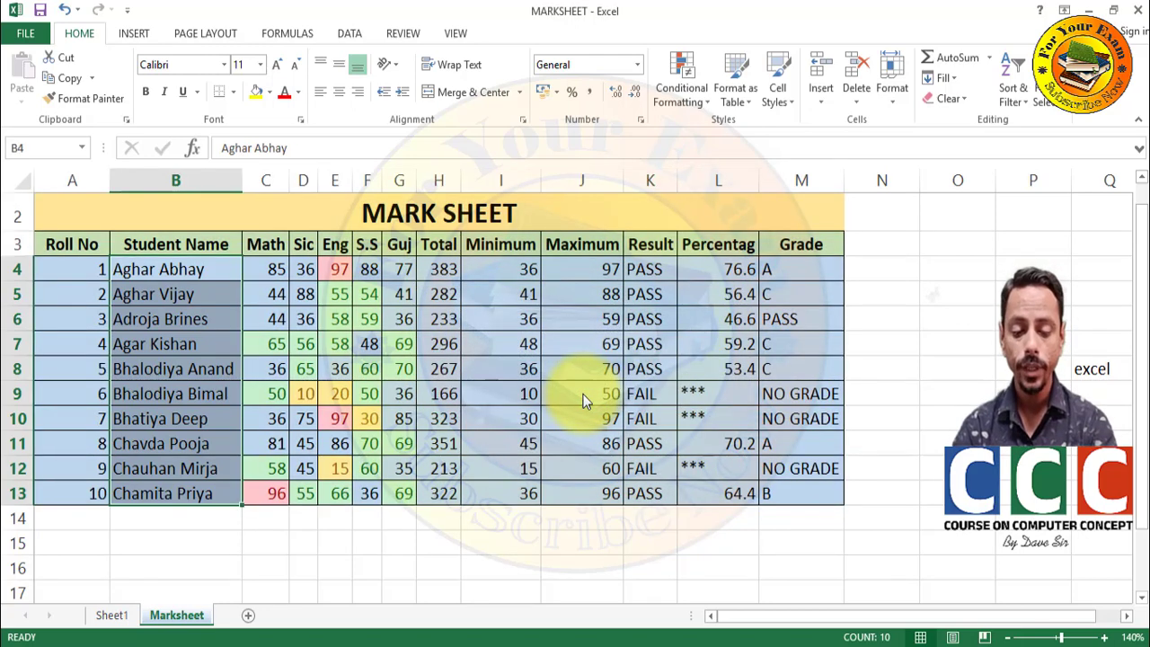
# - Delete entire rows 1–2, the merged title rows, so headers start in row 1
pyautogui.press('Up')
pyautogui.press('Up')
pyautogui.press('Up')
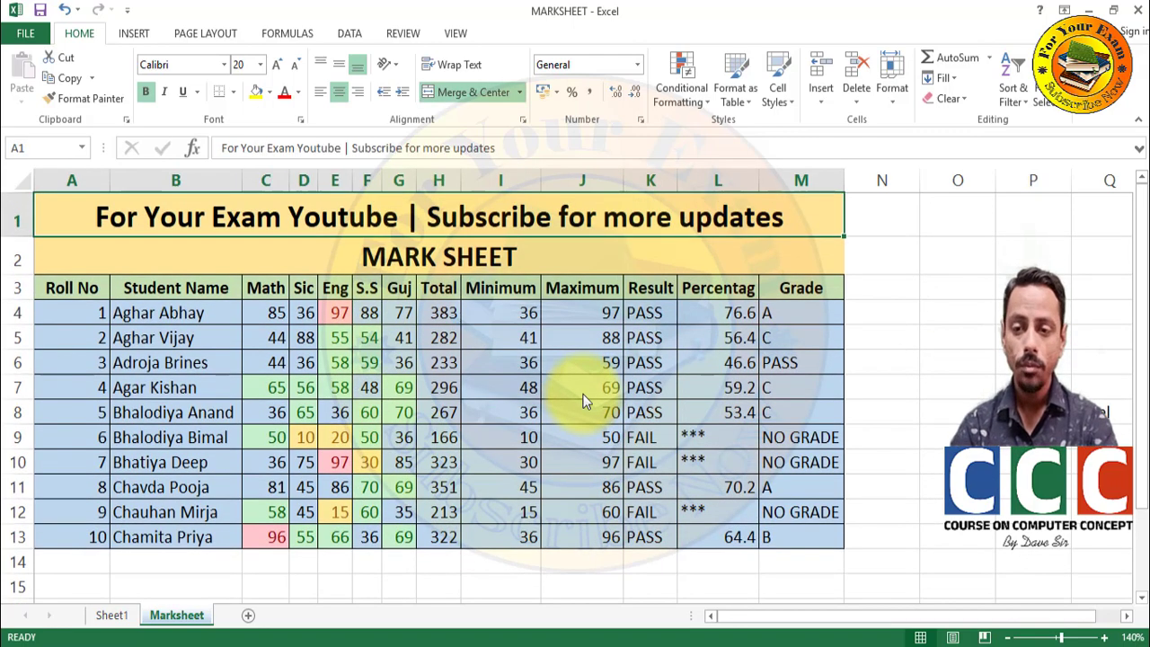
pyautogui.hotkey('shift', 'Down')
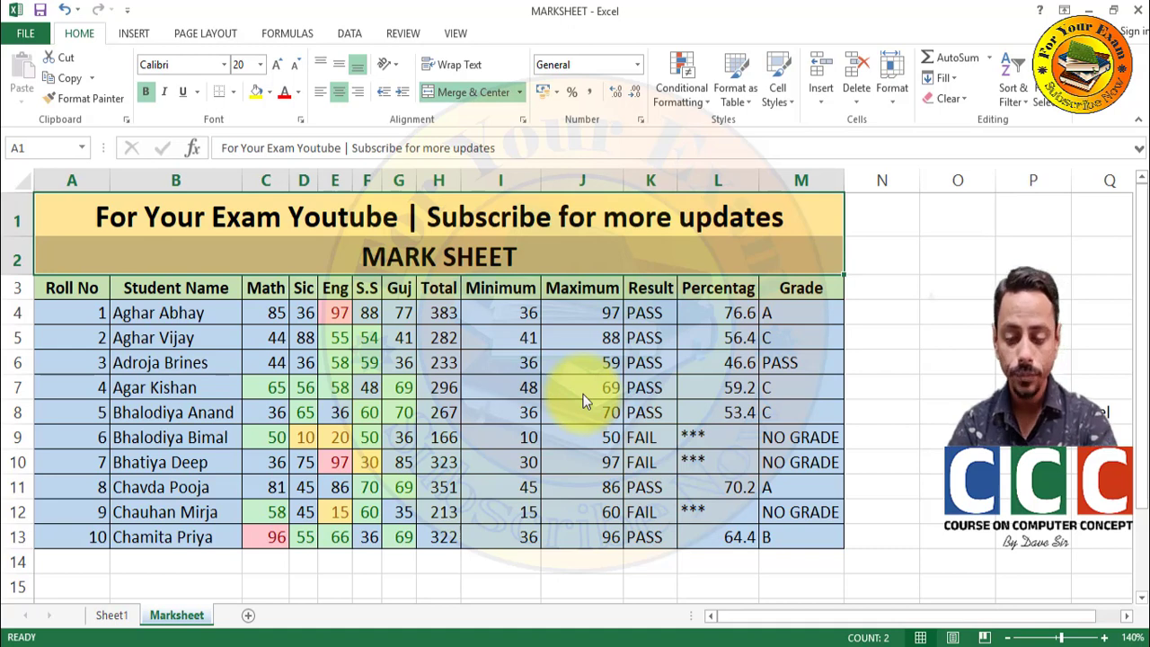
pyautogui.hotkey('ctrl', '-')
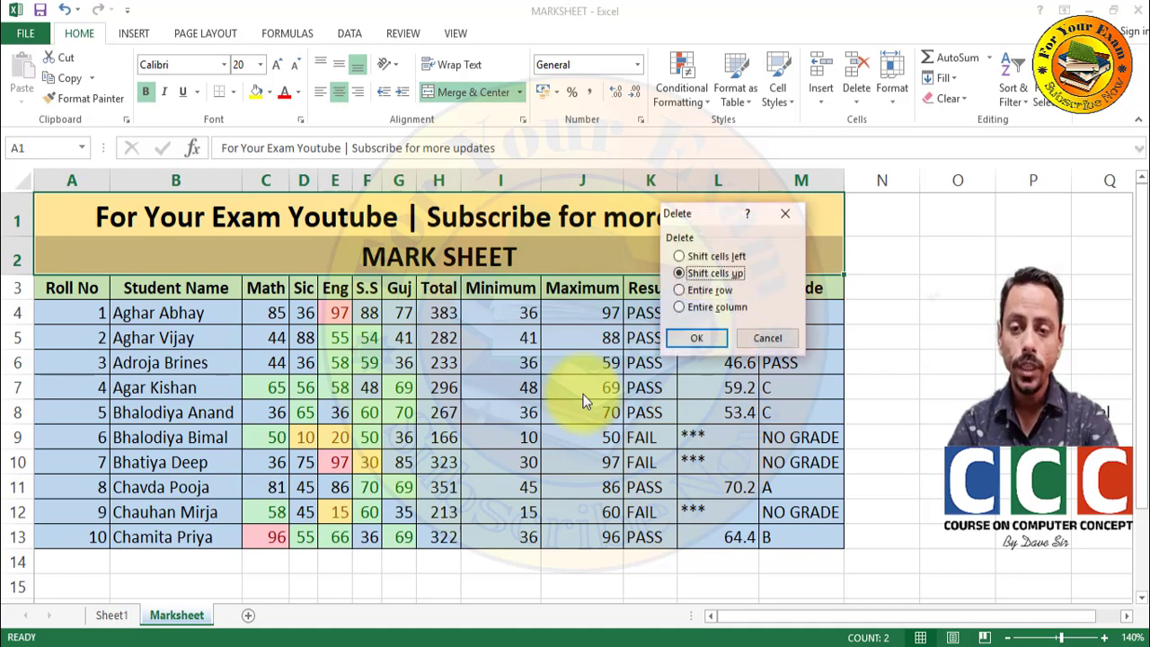
pyautogui.click(684, 289)
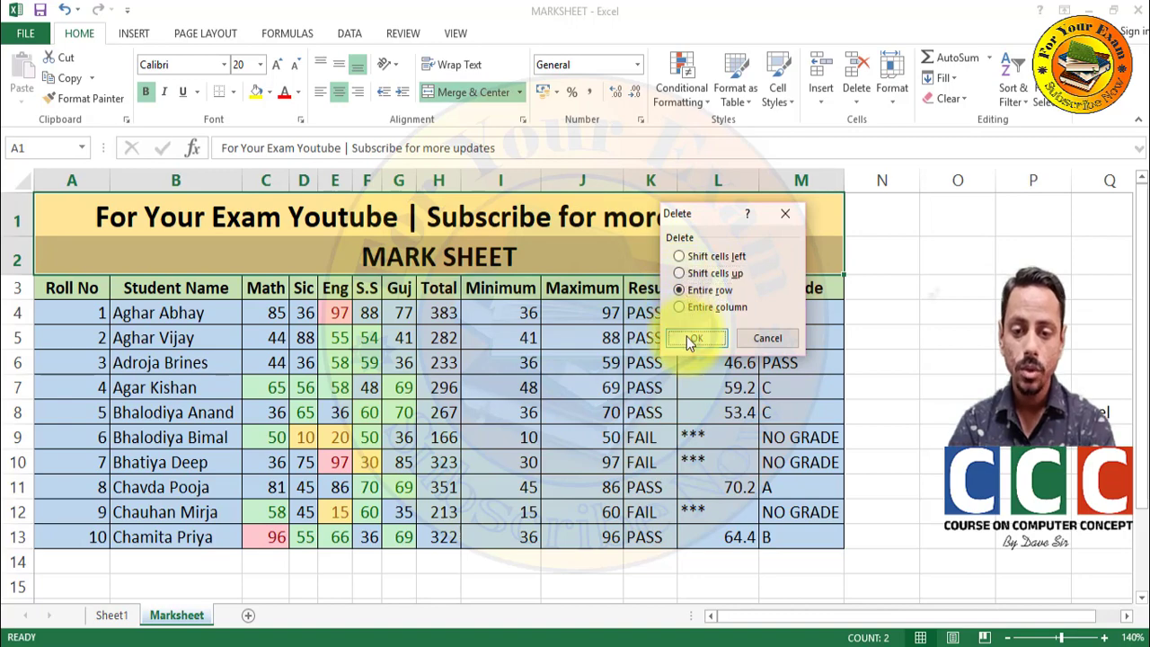
pyautogui.click(687, 336)
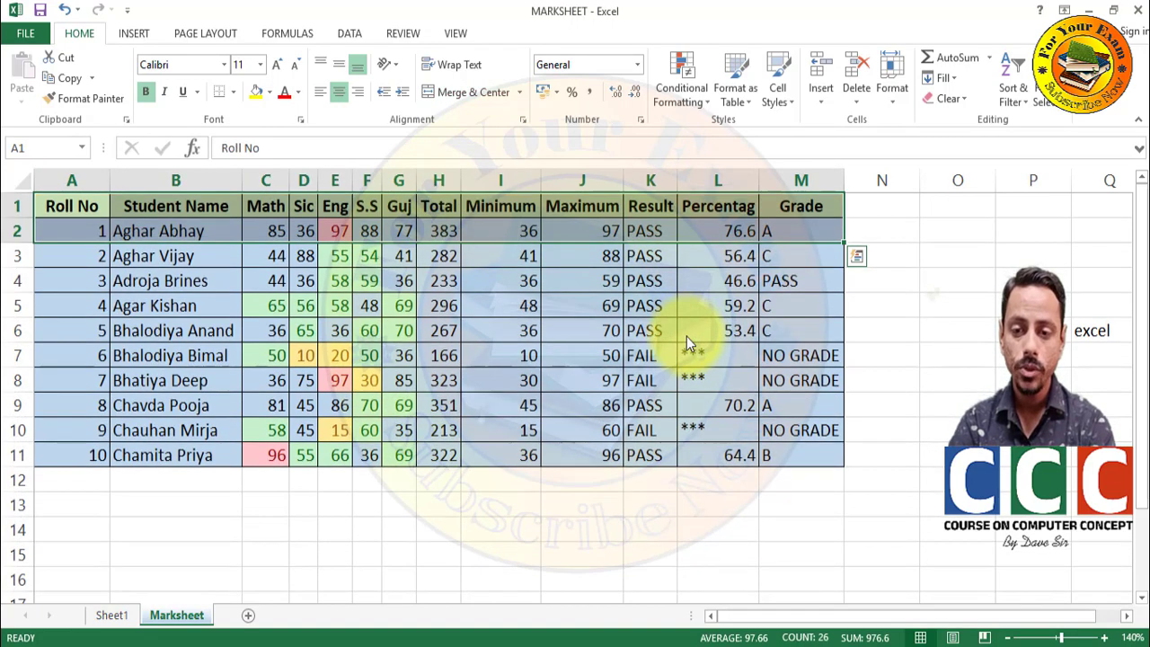
# - Select the student names from B2 through B11
pyautogui.click(129, 232)
pyautogui.hotkey('shift', 'Down')
pyautogui.hotkey('ctrl', 'shift', 'Down')
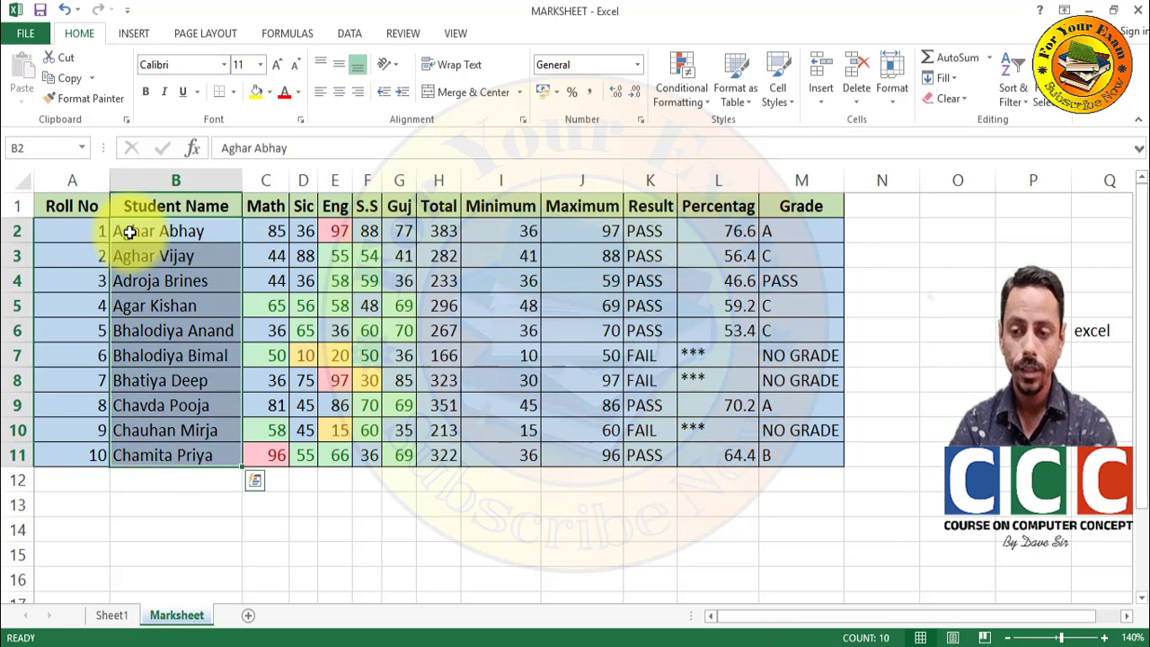
pyautogui.click(1004, 85)
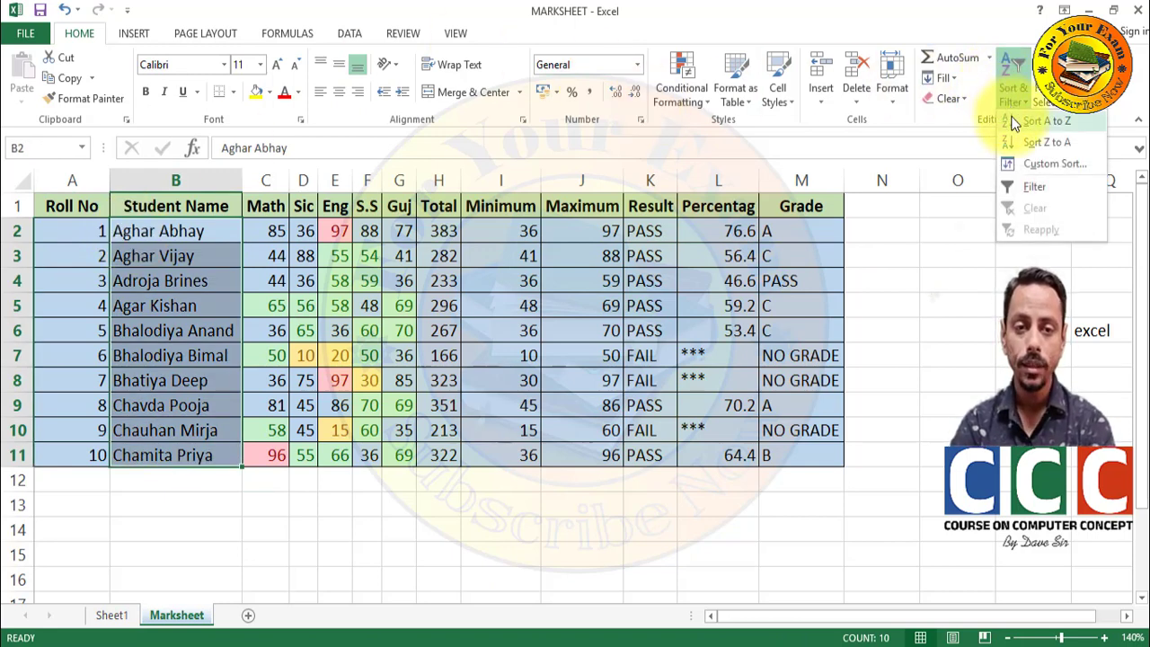
pyautogui.click(1014, 123)
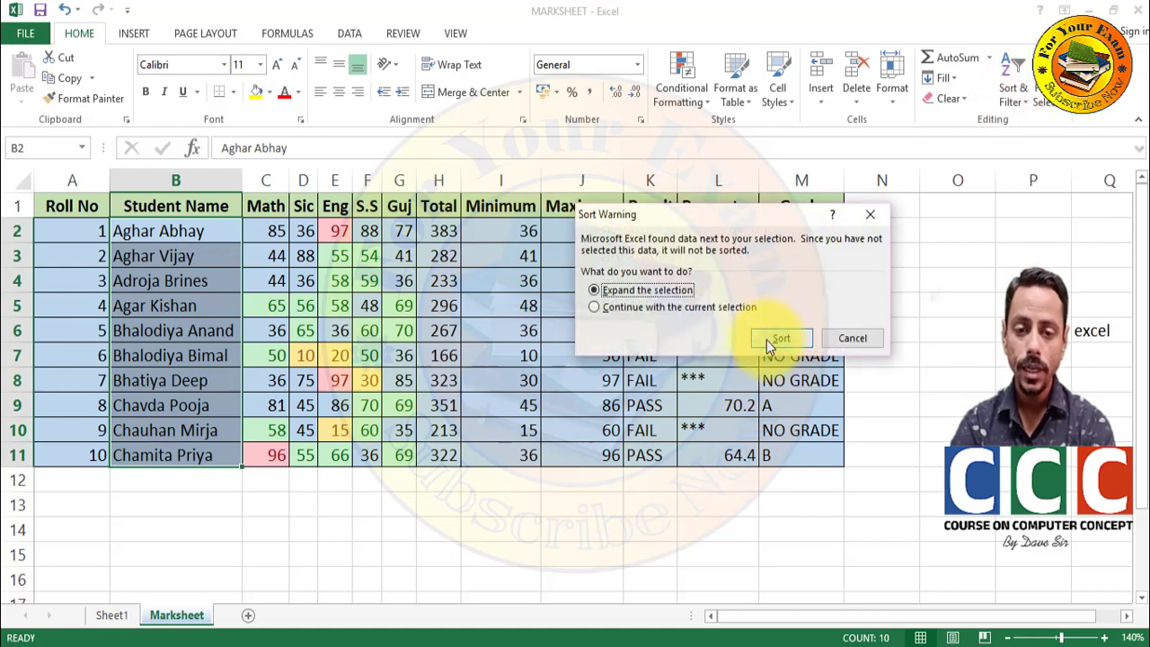
pyautogui.click(766, 339)
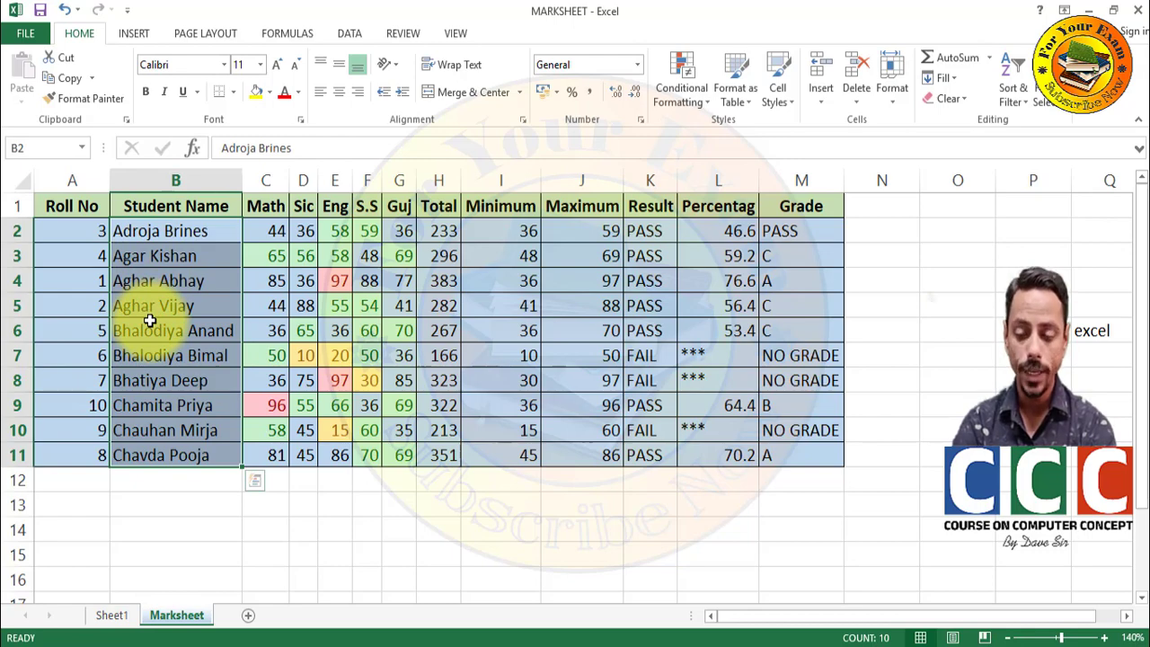
pyautogui.hotkey('ctrl', 'z')
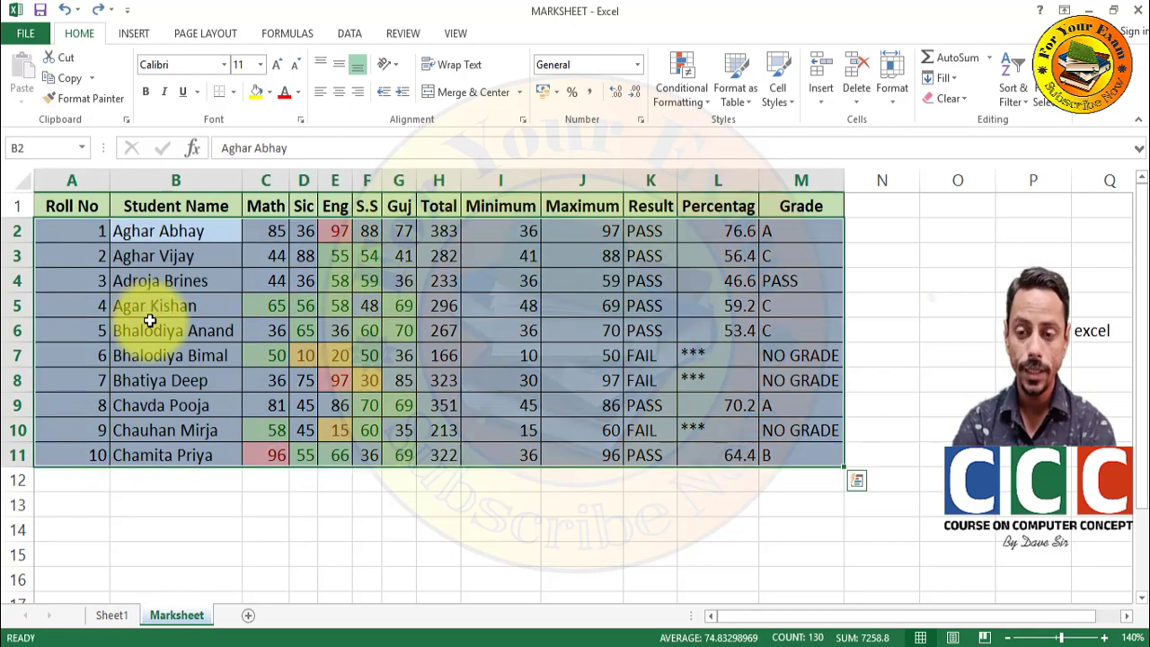
# - Sort the table by Total largest to smallest with expanded selection, then undo to Roll No order
pyautogui.click(449, 231)
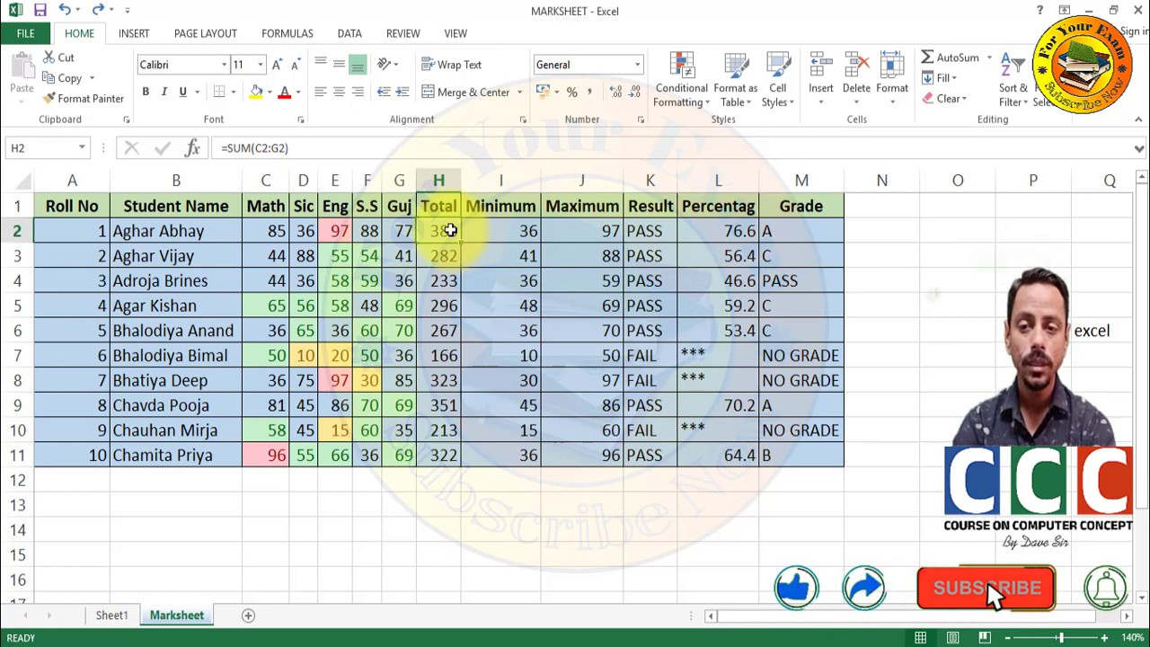
pyautogui.hotkey('shift', 'Down')
pyautogui.hotkey('shift', 'Down')
pyautogui.hotkey('shift', 'Down')
pyautogui.hotkey('shift', 'Down')
pyautogui.hotkey('shift', 'Down')
pyautogui.hotkey('shift', 'Down')
pyautogui.hotkey('shift', 'Down')
pyautogui.hotkey('shift', 'Down')
pyautogui.hotkey('shift', 'Down')
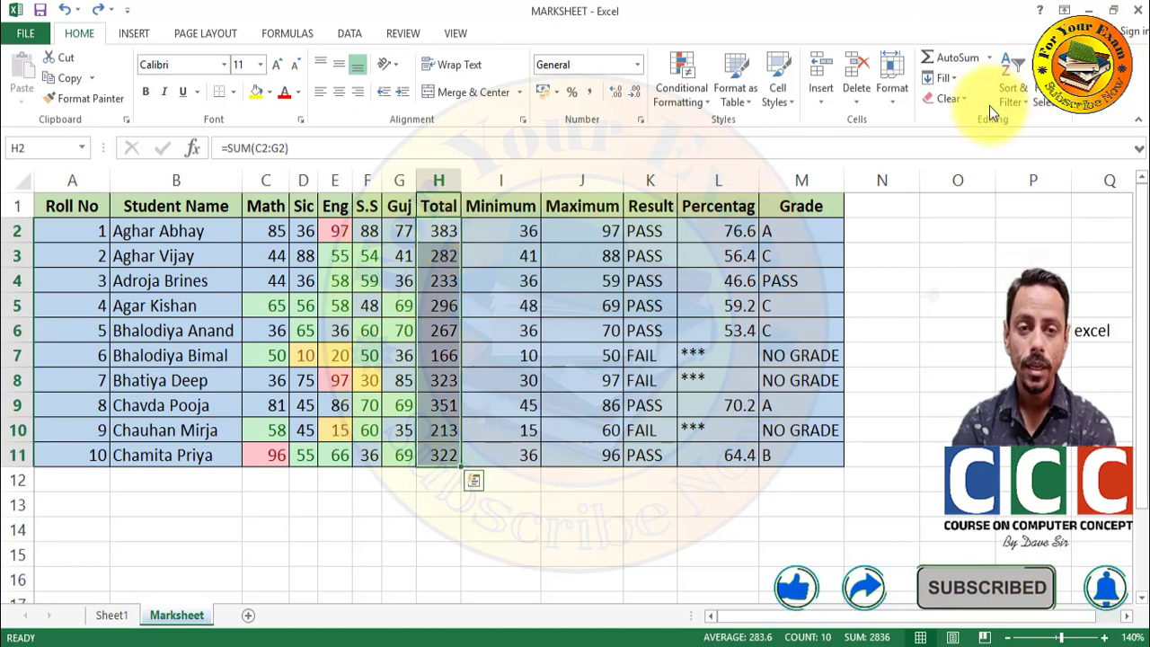
pyautogui.click(1010, 86)
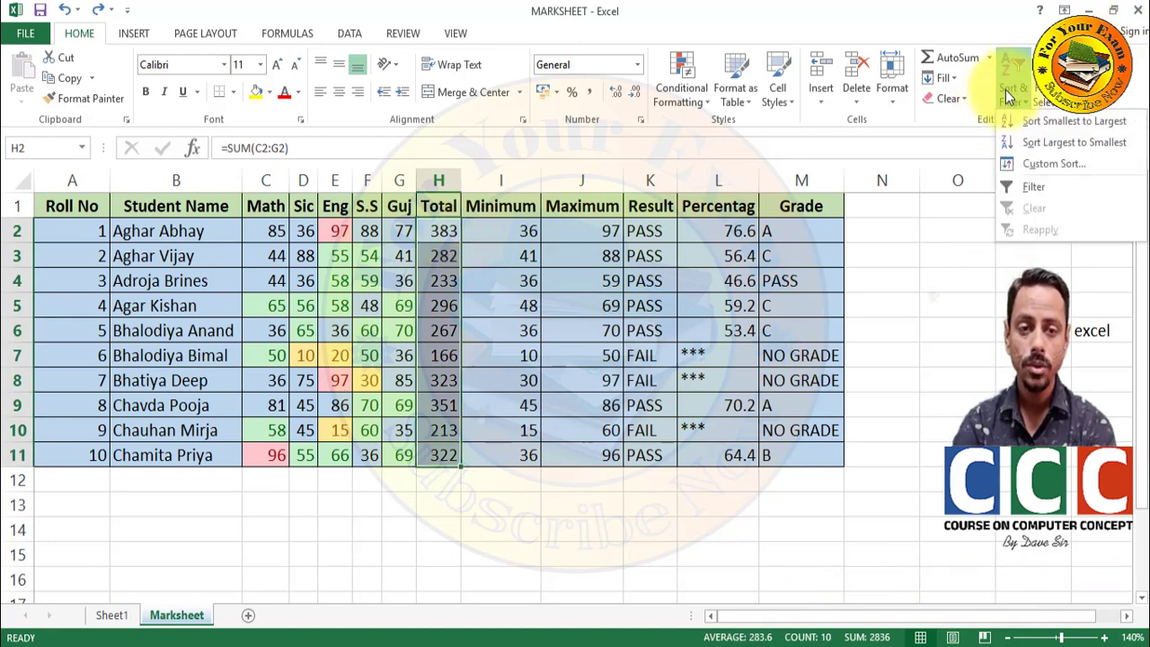
pyautogui.click(1013, 143)
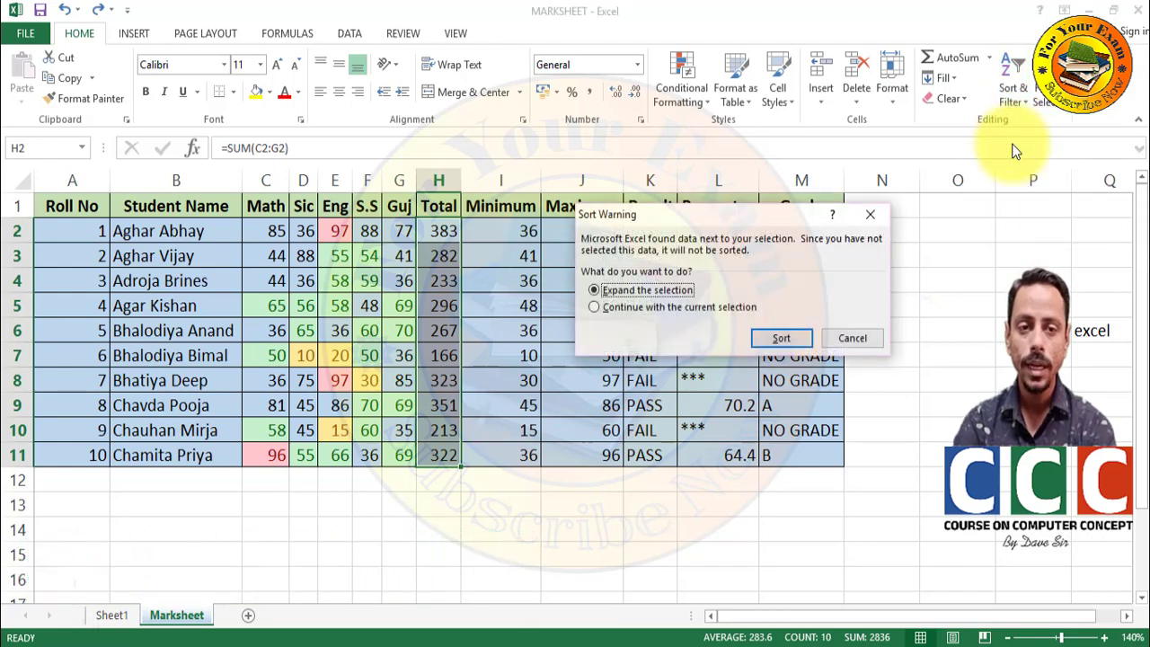
pyautogui.click(781, 339)
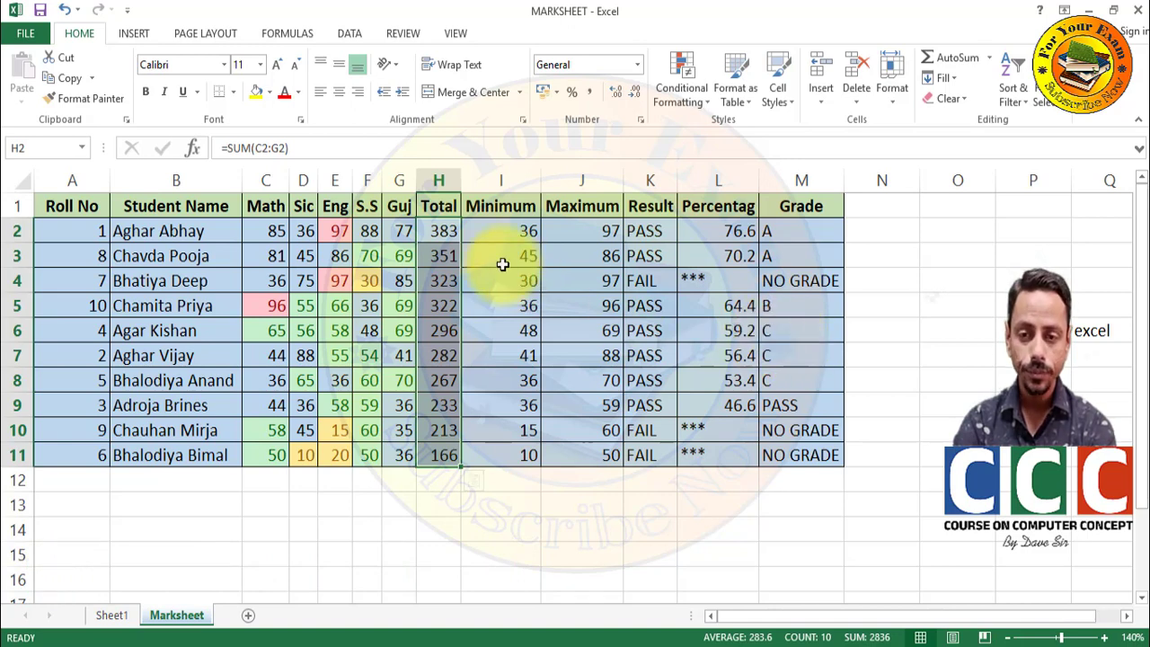
pyautogui.hotkey('ctrl', 'z')
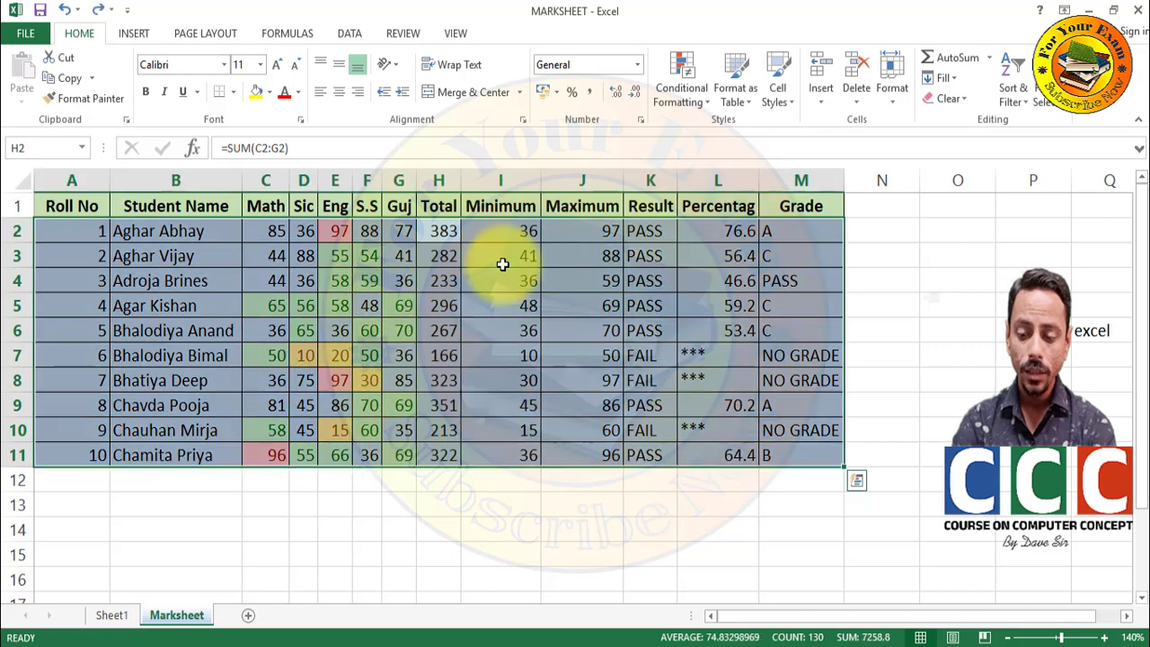
# - Turn on AutoFilter dropdowns for every header from Roll No to Grade
pyautogui.click(1005, 83)
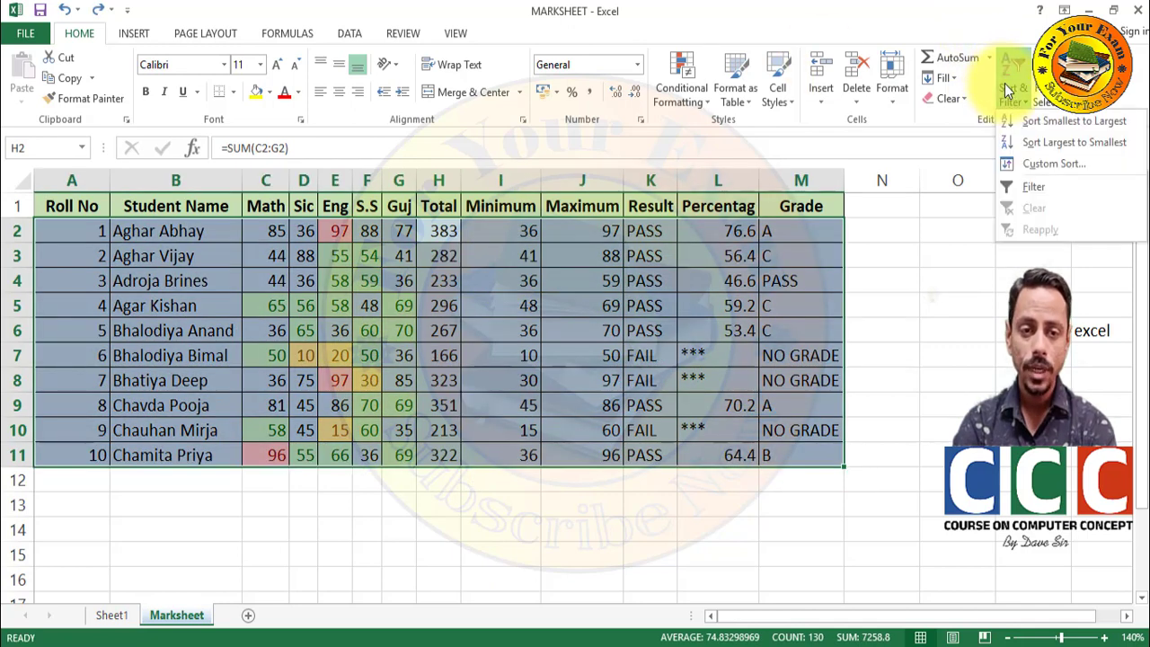
pyautogui.click(670, 307)
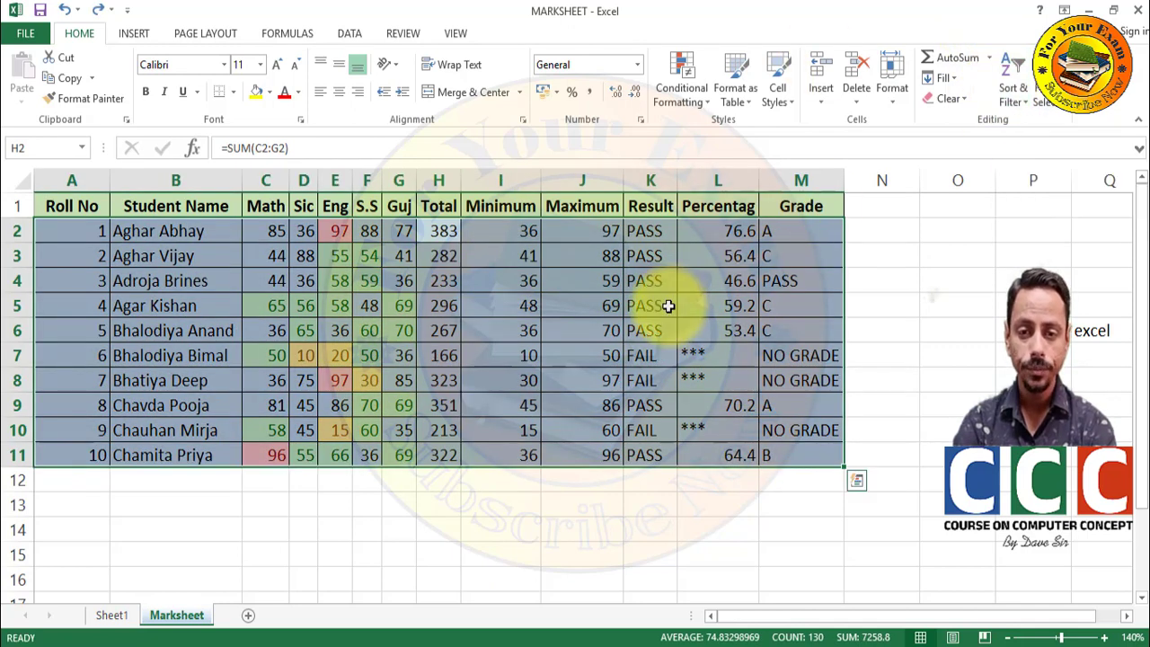
pyautogui.click(559, 210)
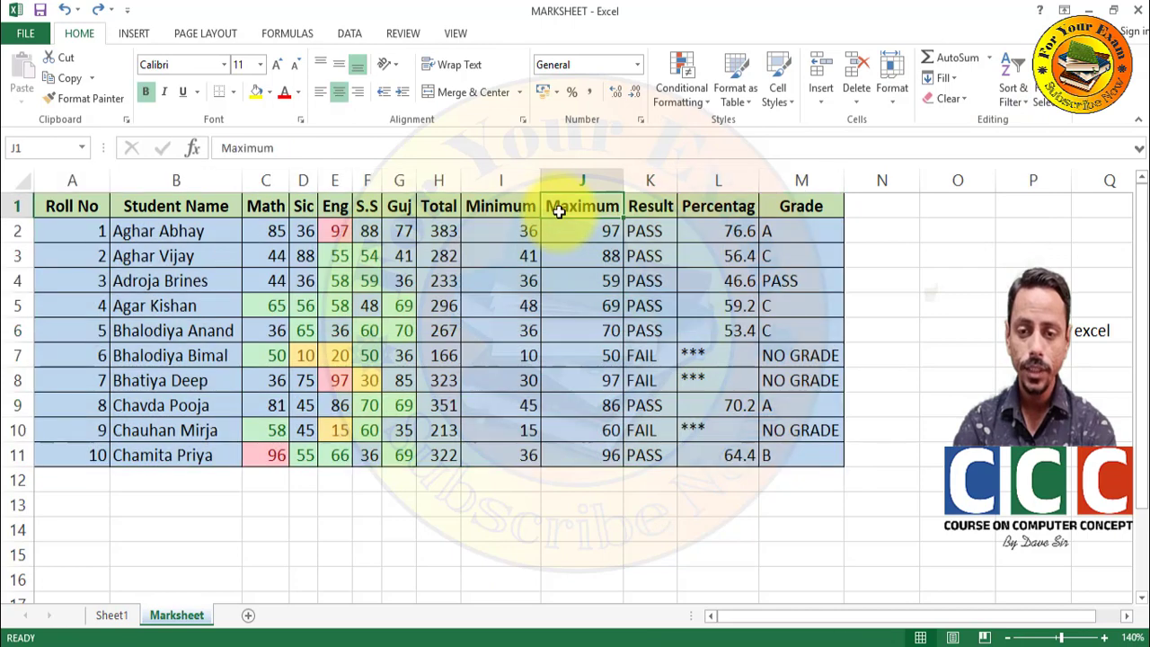
pyautogui.click(500, 211)
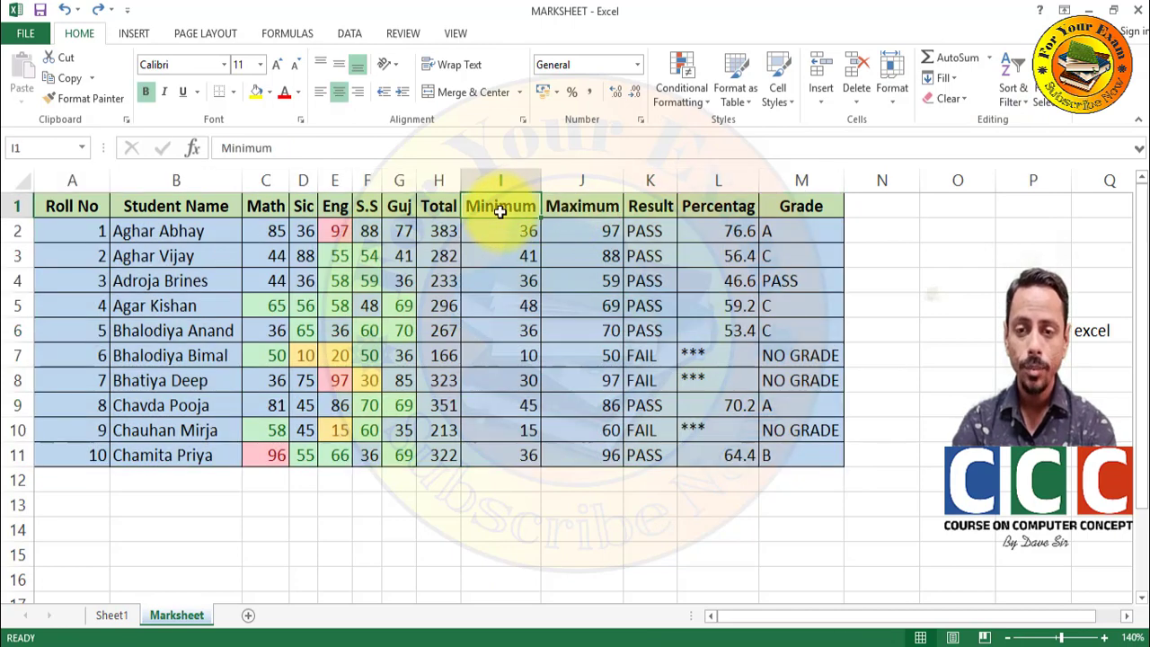
pyautogui.click(597, 207)
pyautogui.click(649, 207)
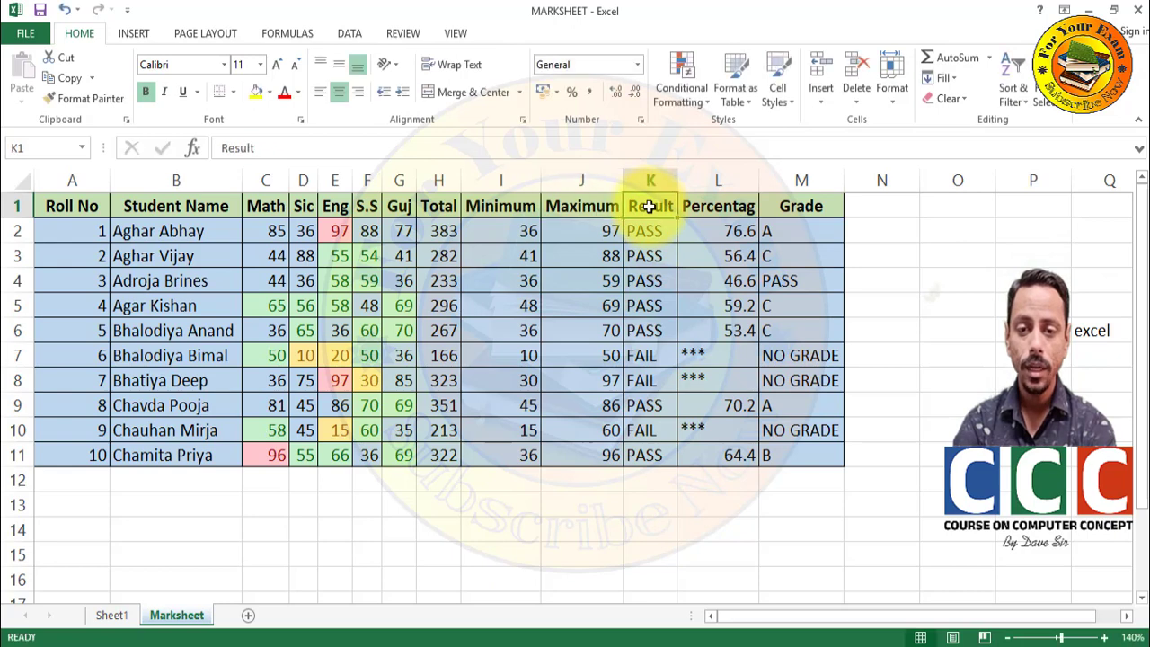
pyautogui.click(1006, 88)
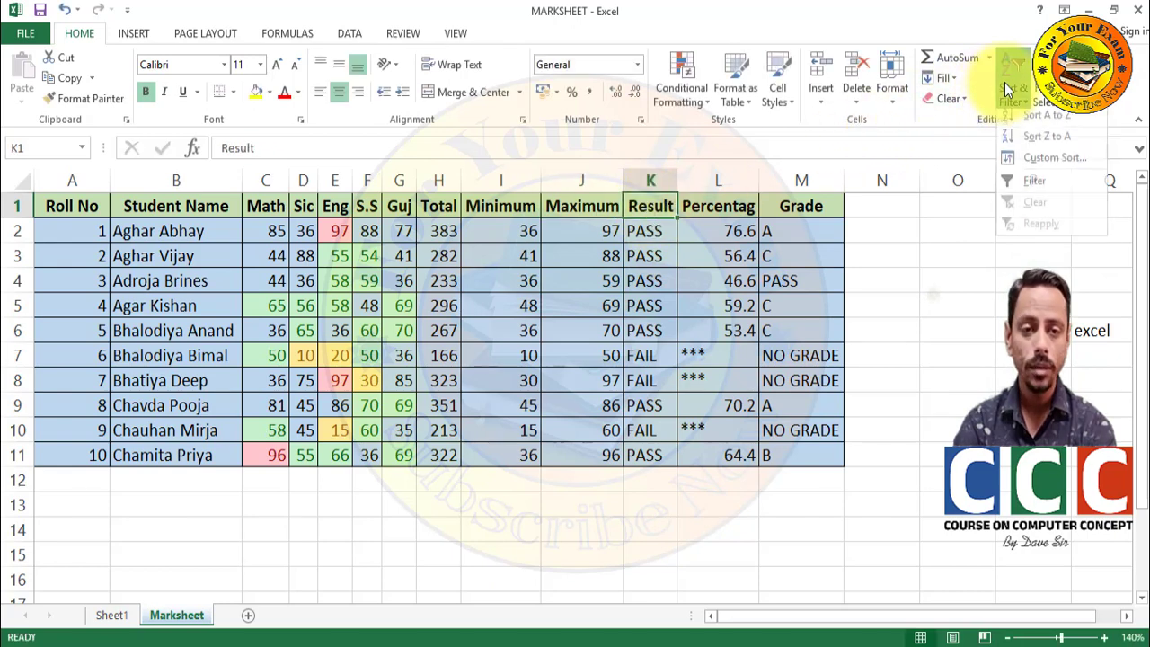
pyautogui.click(1010, 186)
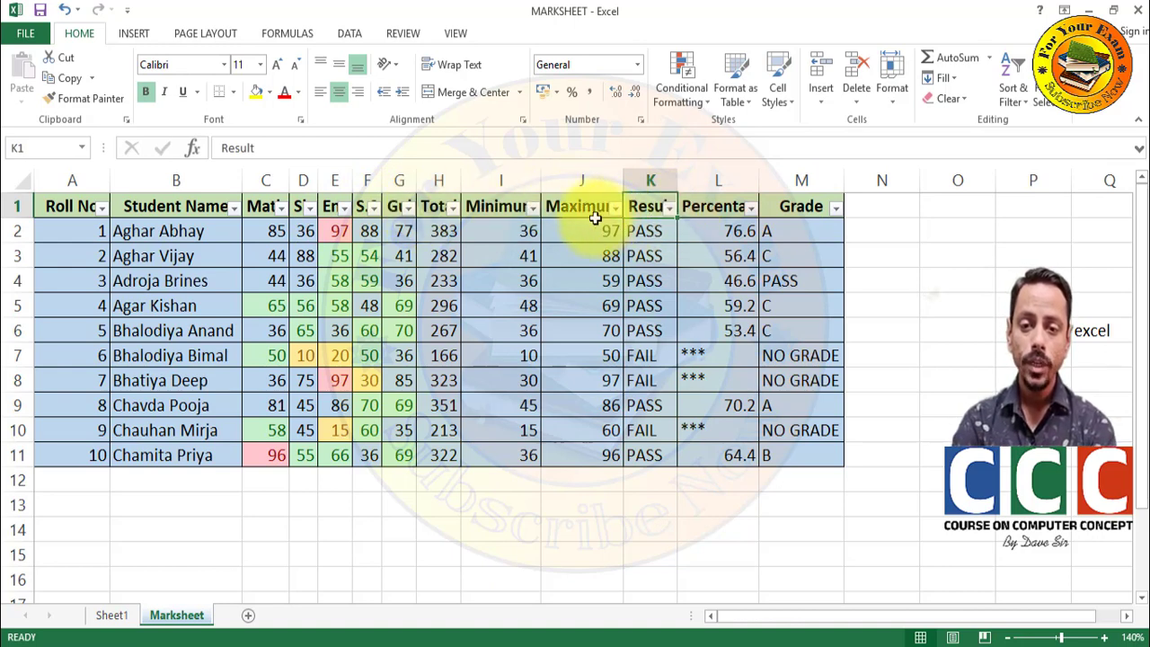
# - Filter the Result column to show only FAIL students (roll numbers 6, 7, 9)
pyautogui.click(668, 207)
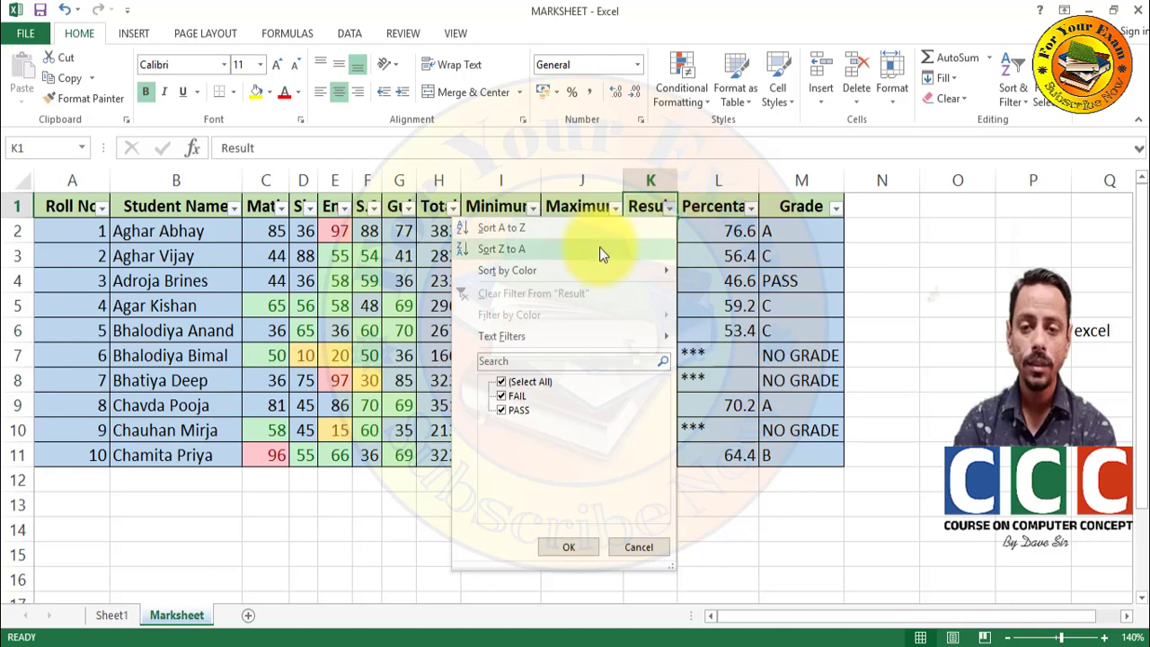
pyautogui.click(503, 383)
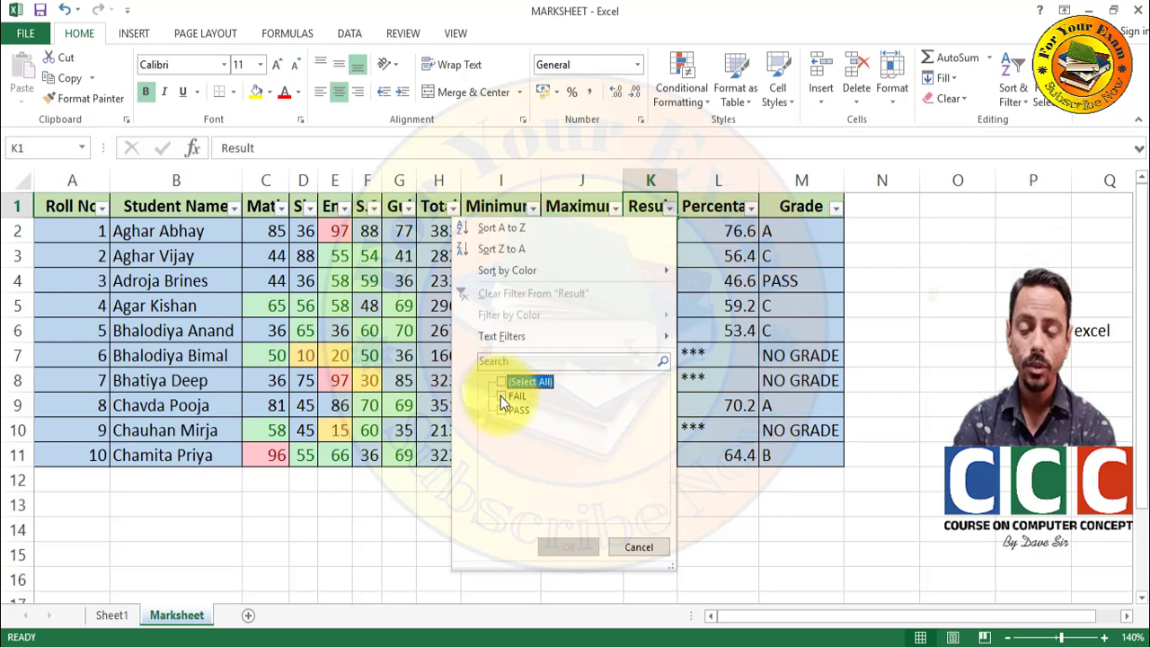
pyautogui.click(500, 396)
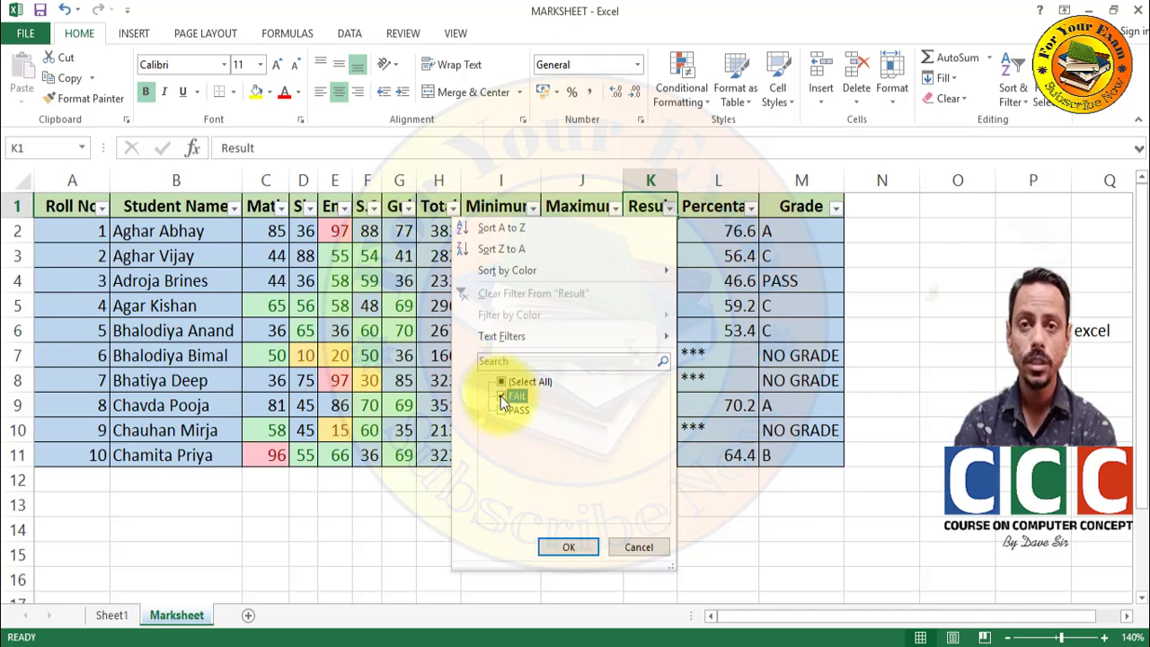
pyautogui.click(568, 547)
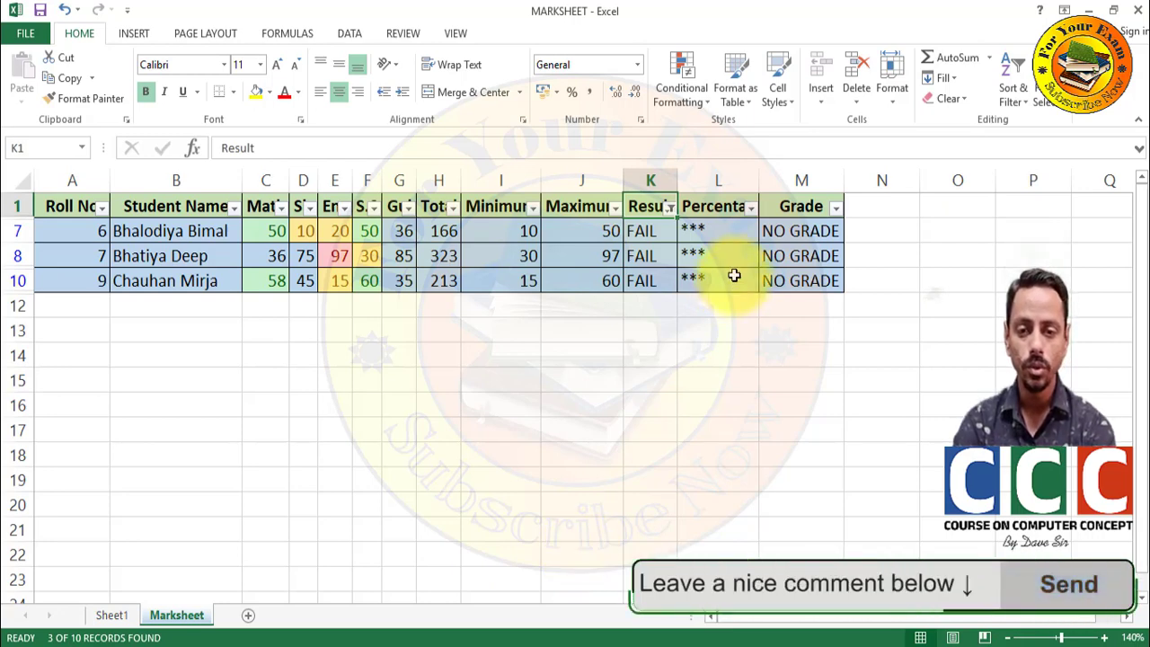
# - Reselect all Result values so all ten students show again
pyautogui.click(669, 207)
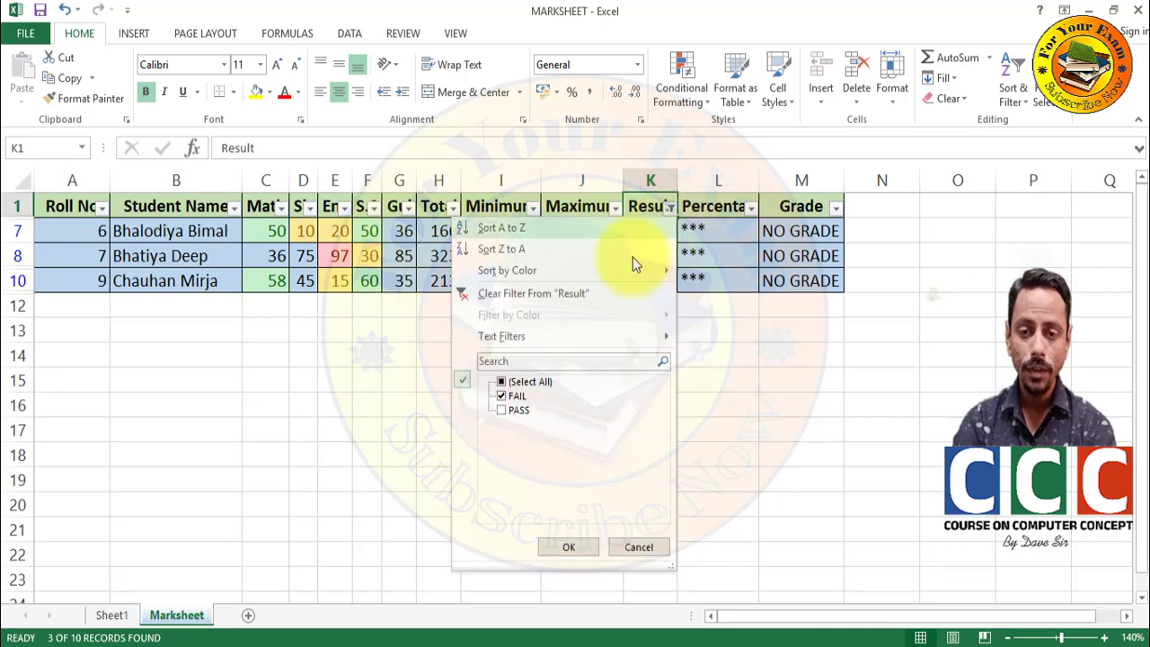
pyautogui.click(503, 384)
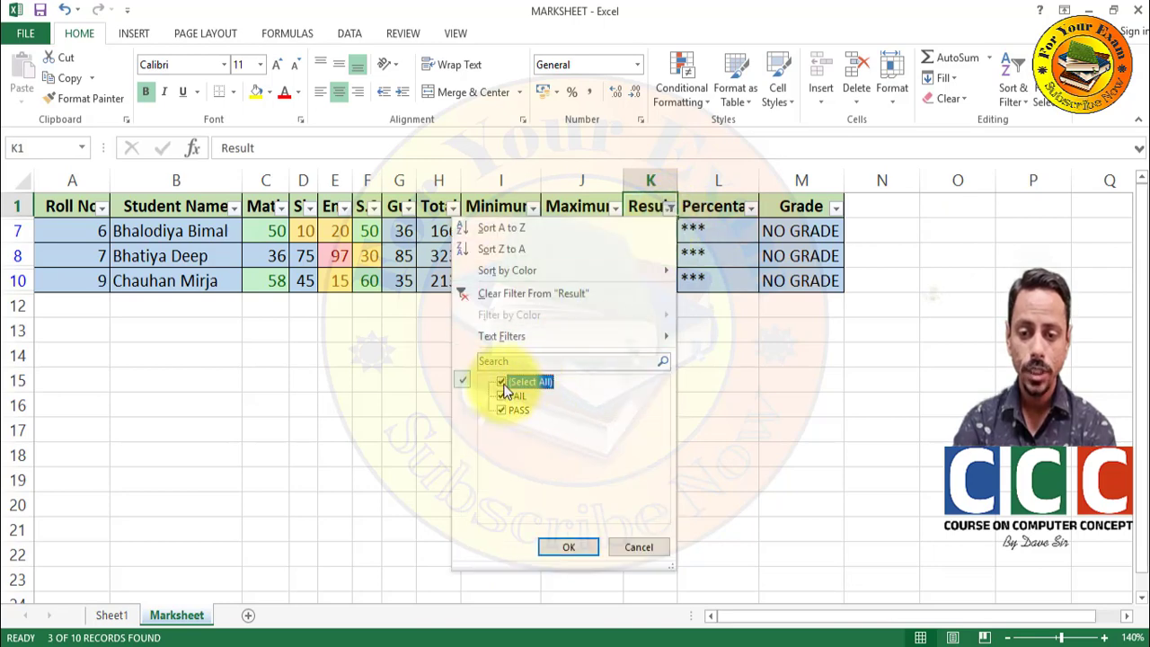
pyautogui.click(583, 553)
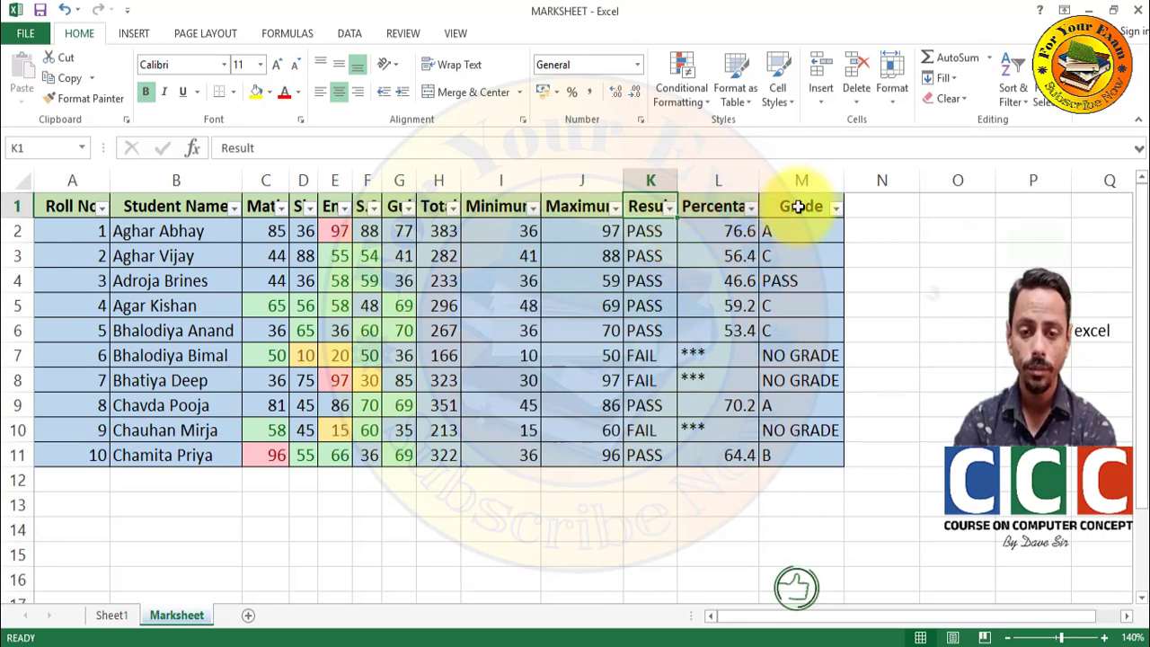
# - Filter the Grade column to show only the two grade A students
pyautogui.click(835, 208)
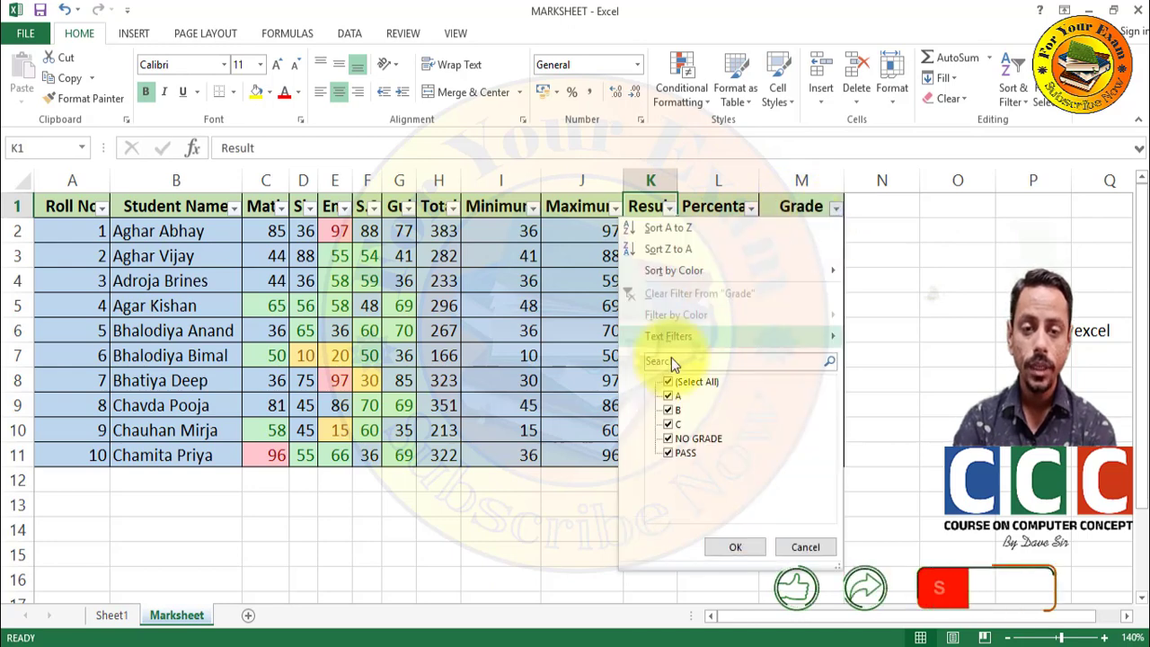
pyautogui.click(667, 384)
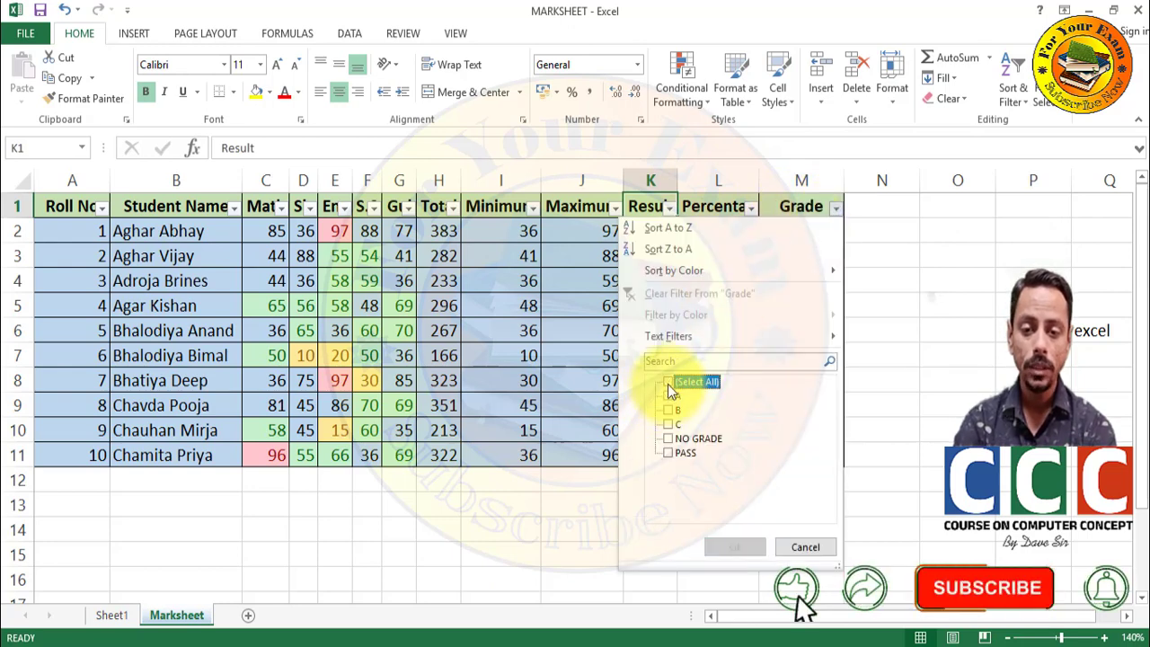
pyautogui.click(668, 396)
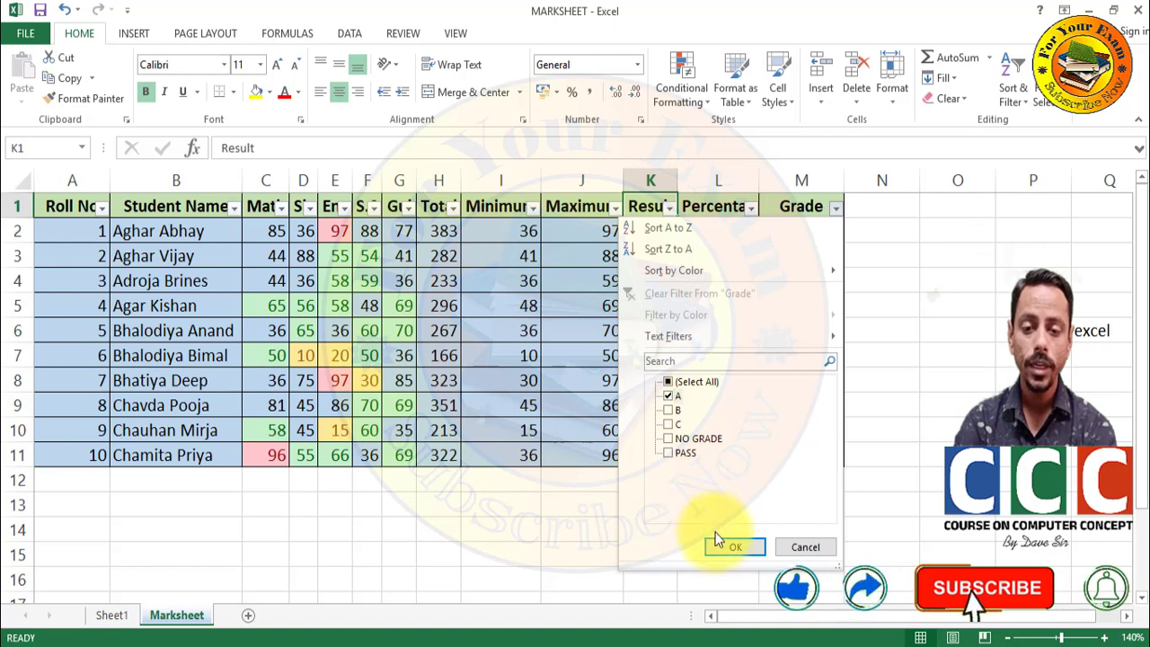
pyautogui.click(718, 548)
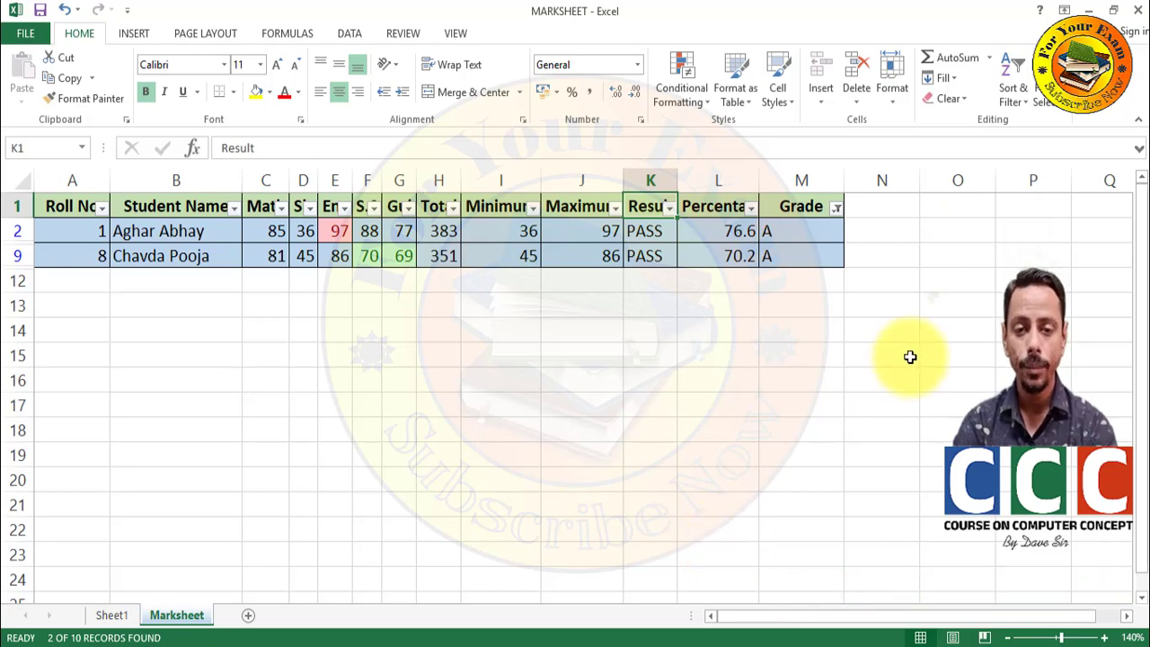
# - Reselect all grades in the Grade filter so all ten students reappear
pyautogui.click(837, 210)
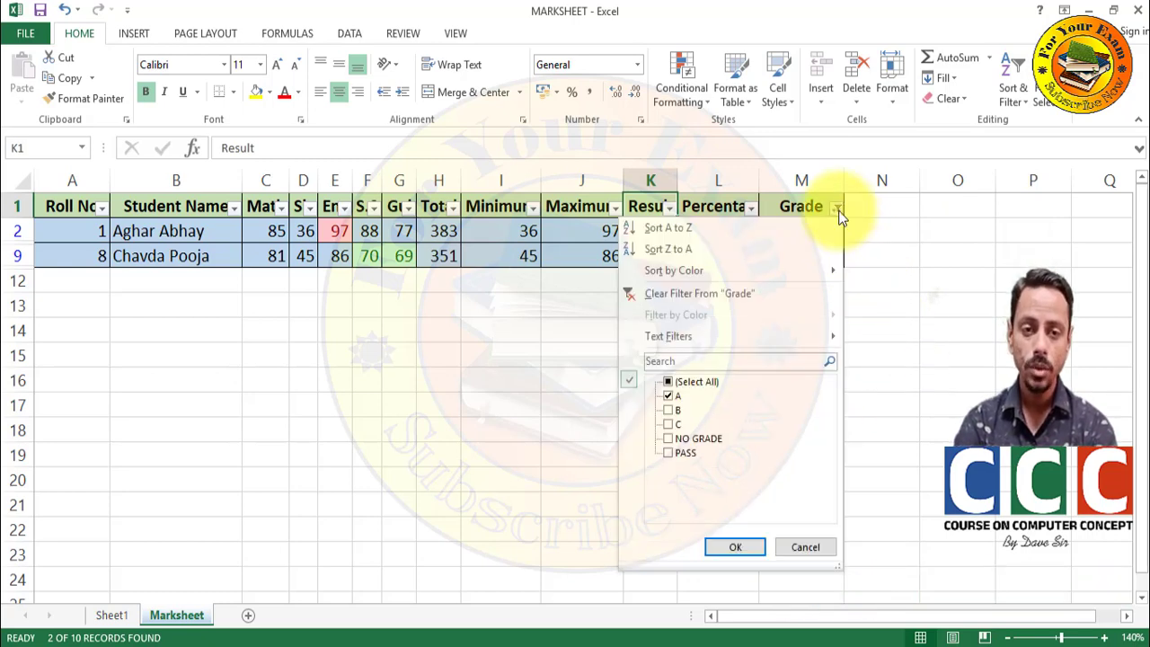
pyautogui.click(670, 384)
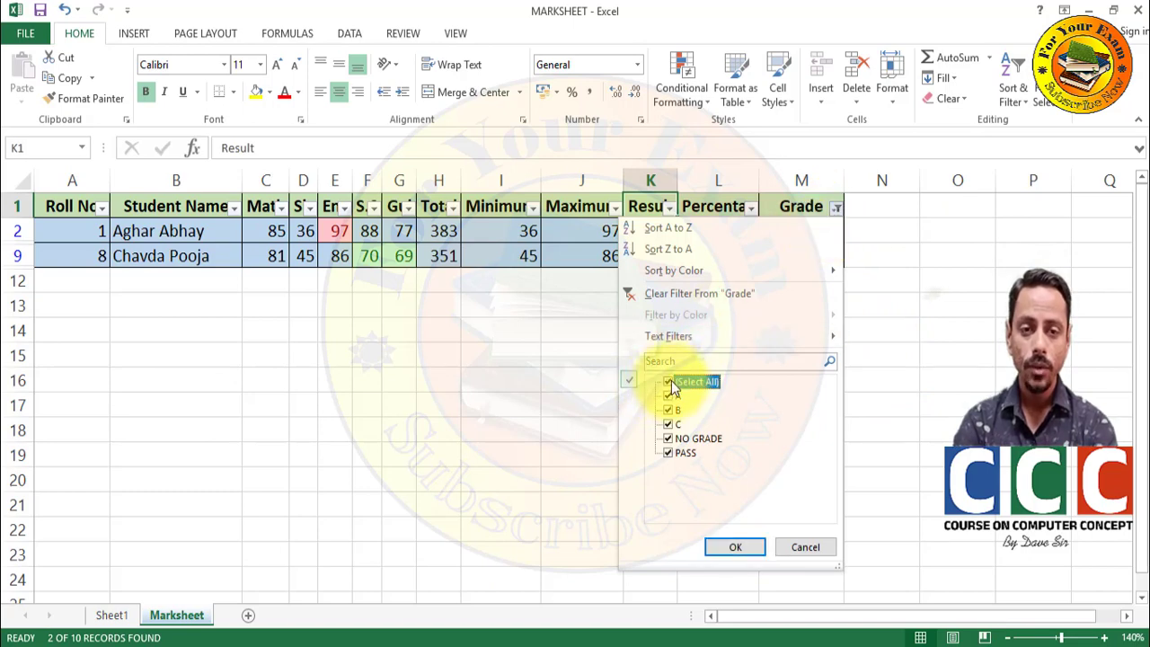
pyautogui.click(734, 549)
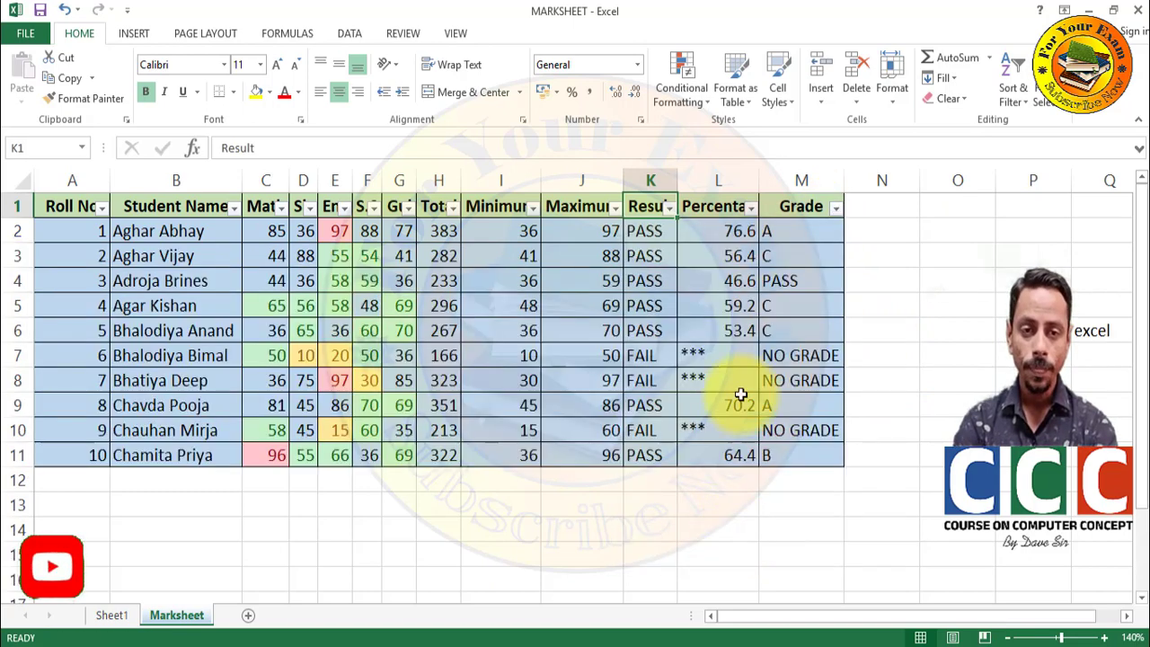
pyautogui.click(729, 278)
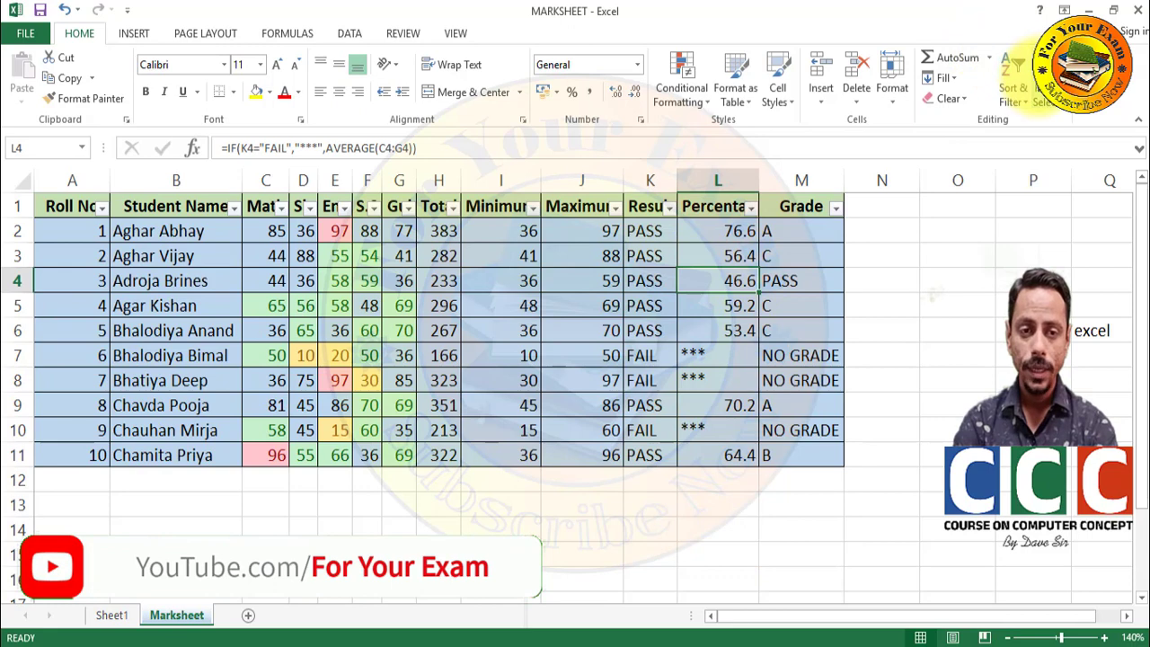
pyautogui.click(1042, 90)
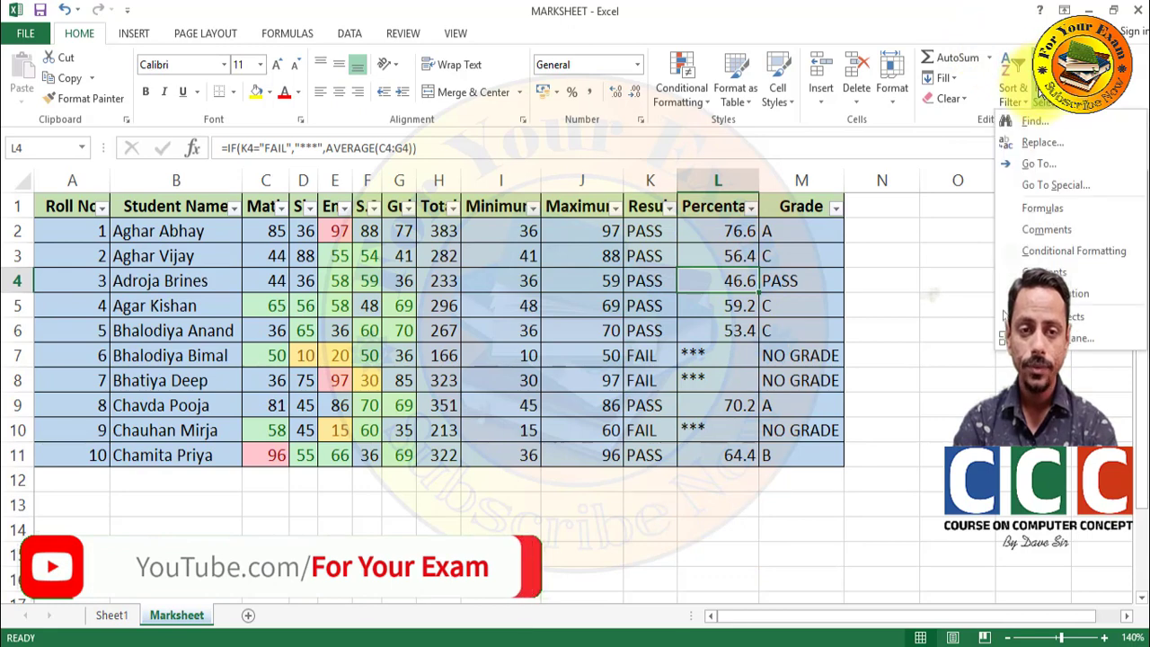
pyautogui.click(1026, 120)
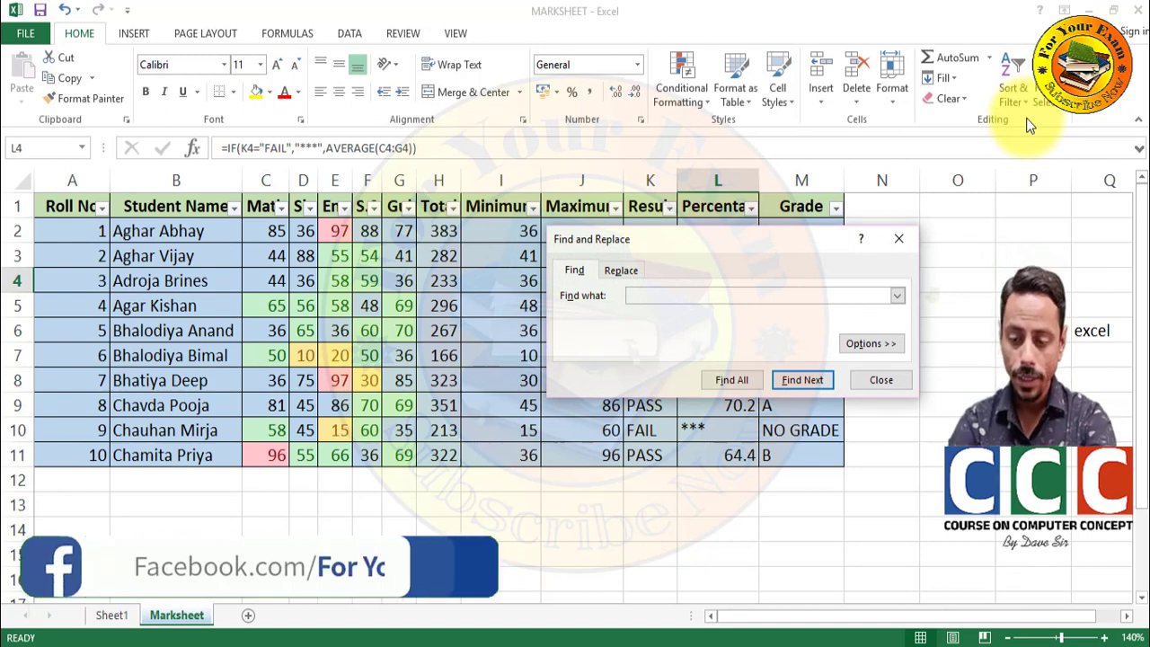
pyautogui.write('deep')
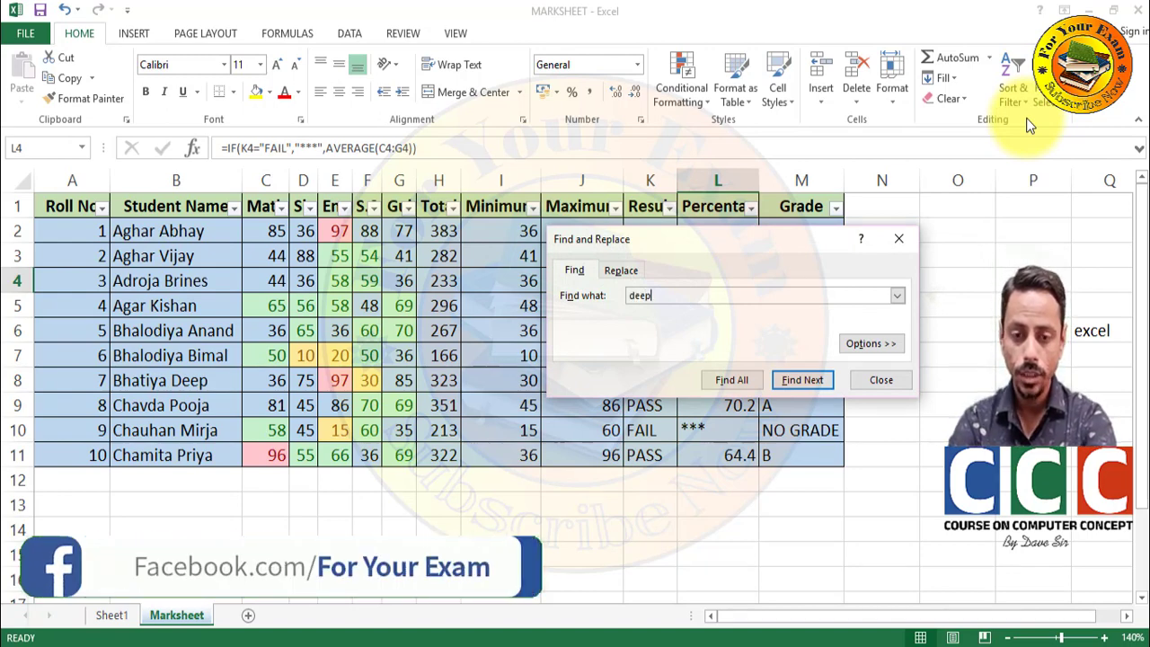
pyautogui.click(786, 383)
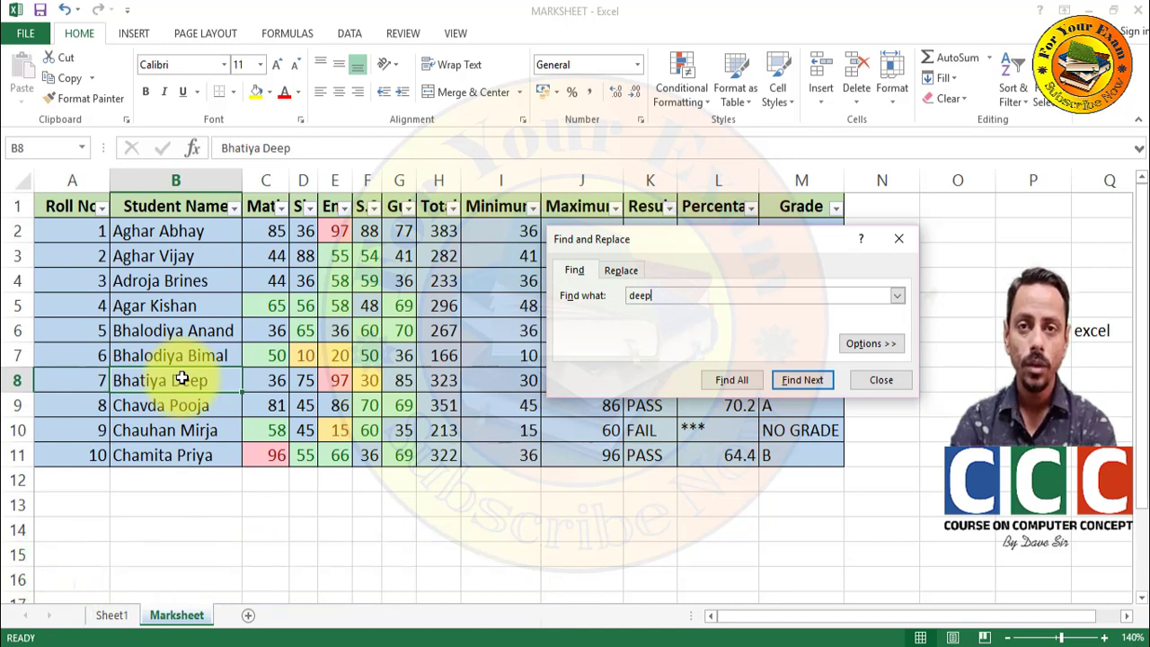
pyautogui.click(876, 380)
pyautogui.click(1042, 94)
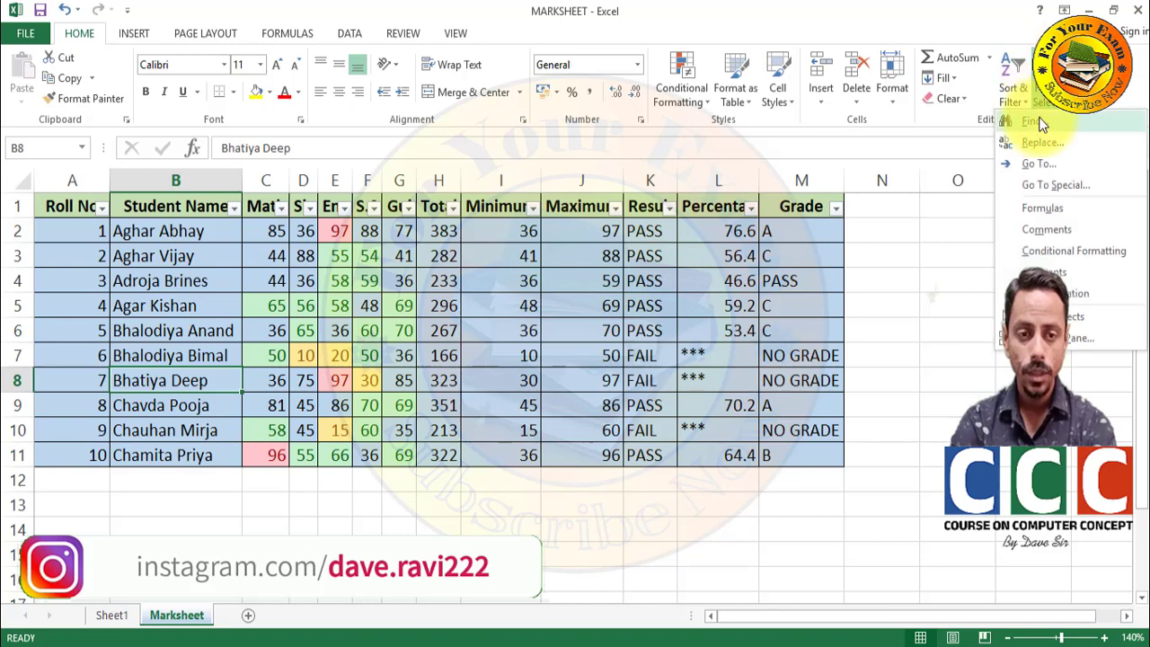
pyautogui.click(1036, 142)
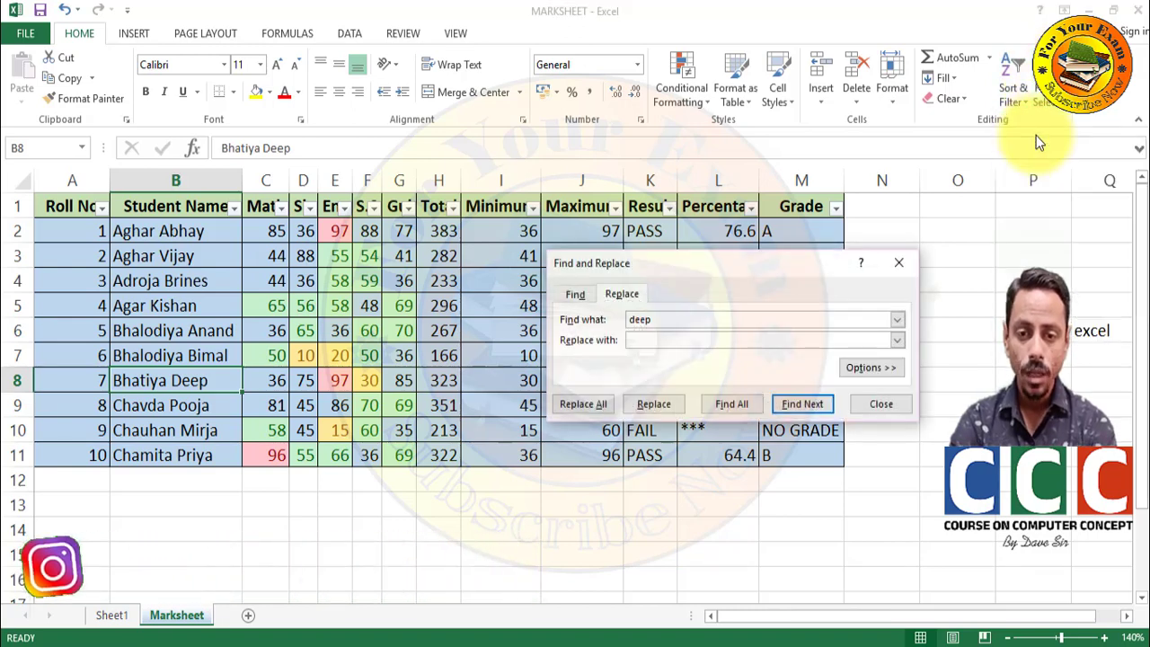
pyautogui.click(644, 341)
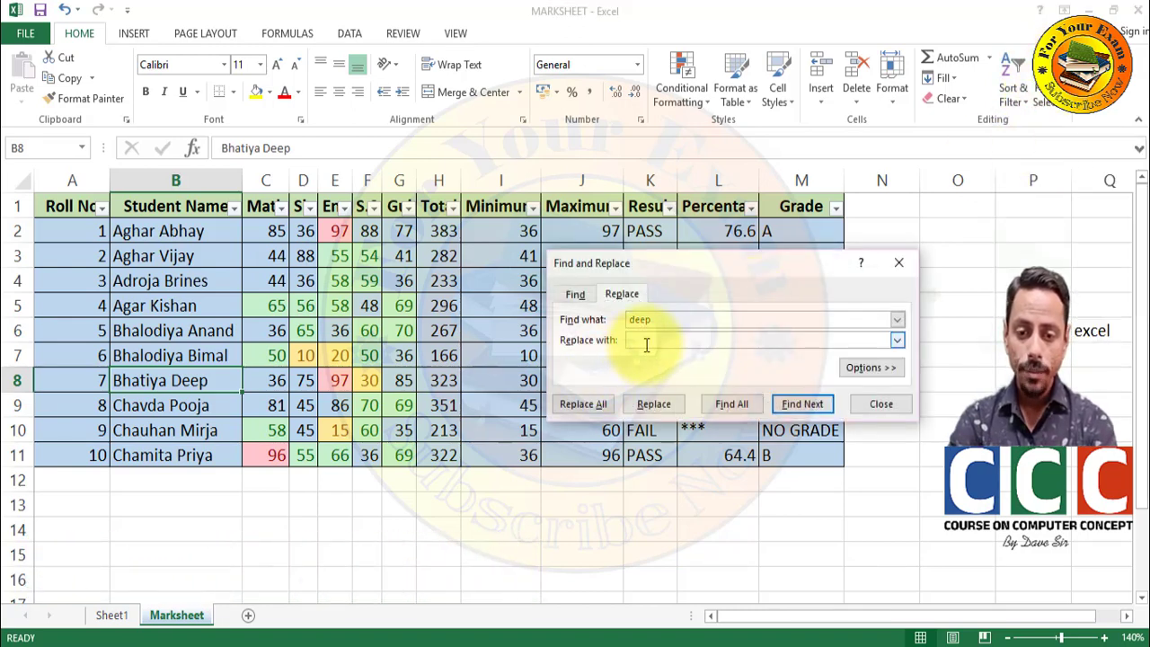
pyautogui.click(655, 404)
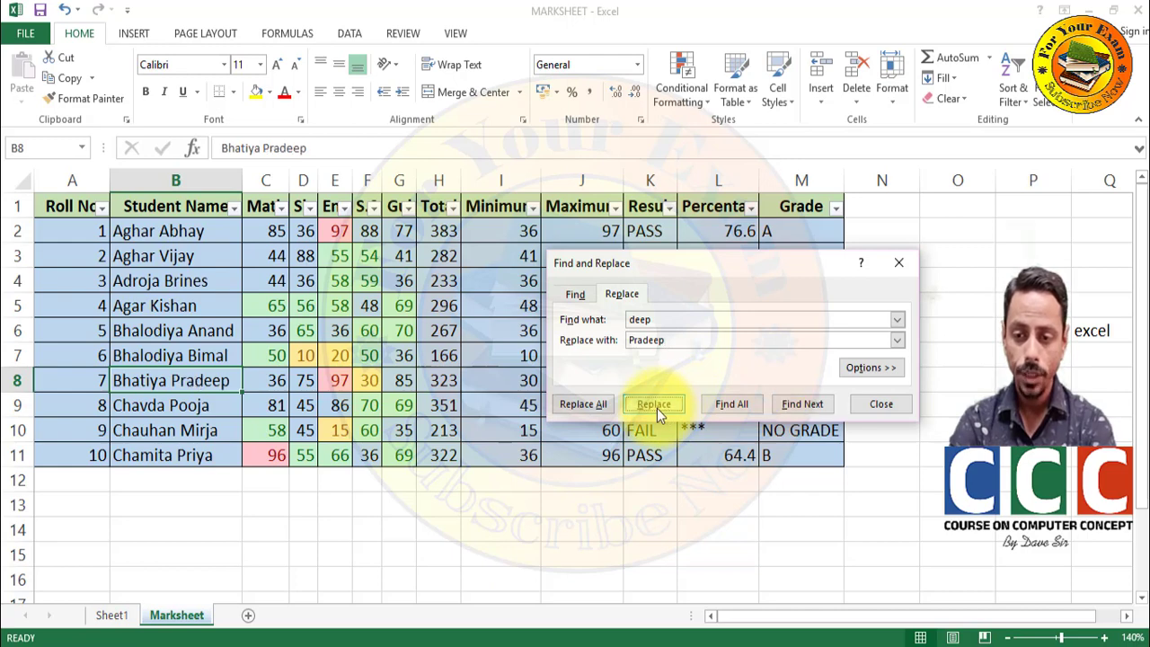
pyautogui.click(867, 410)
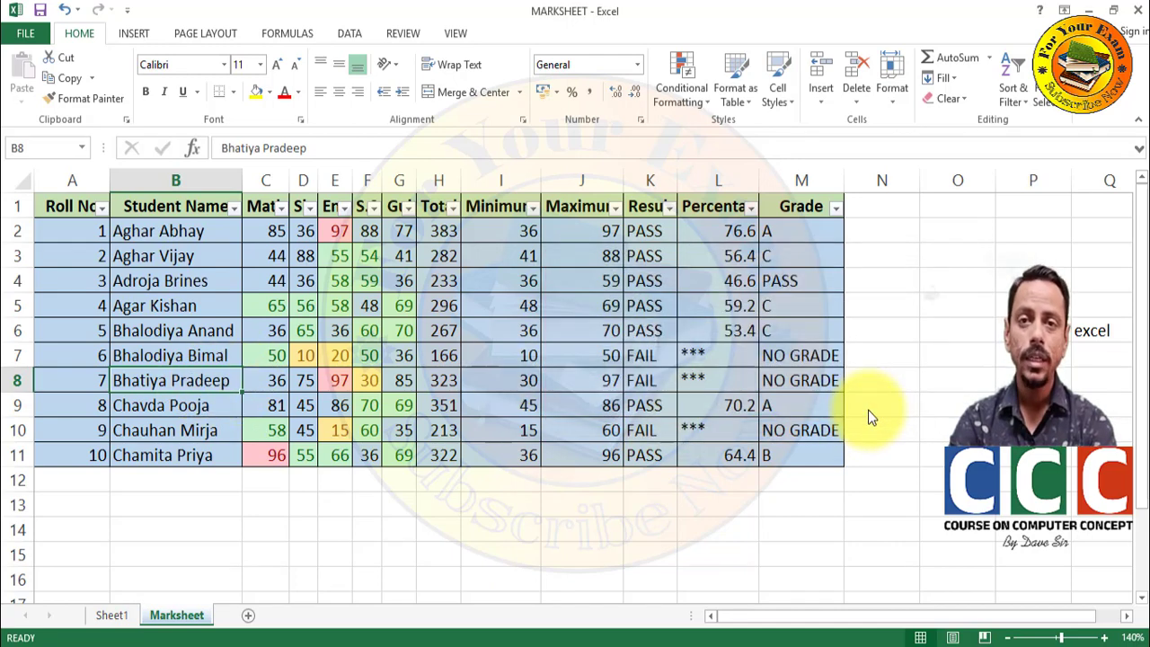